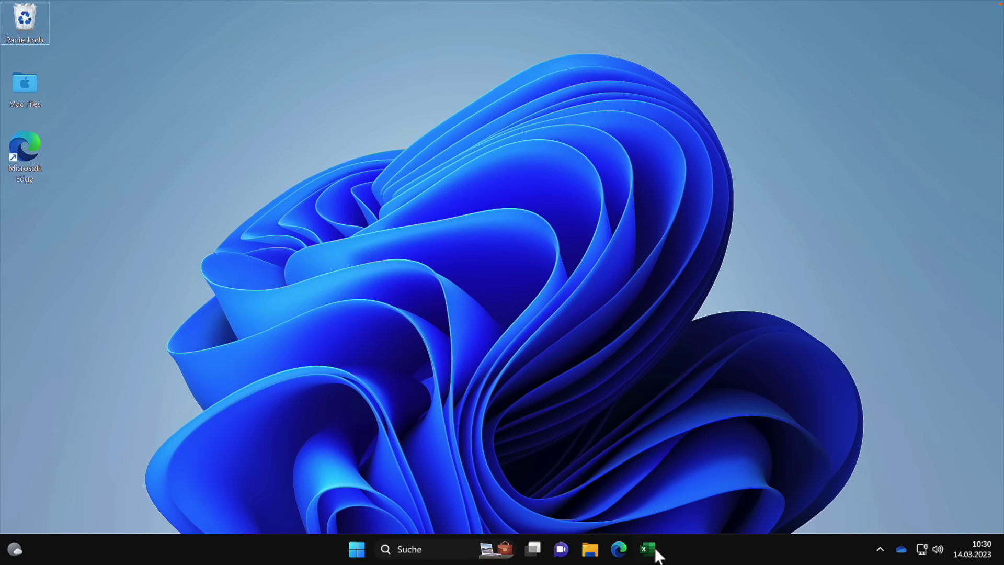
Launch Excel from the taskbar to reach its start screen
{"action": "left_click", "coordinate": [655, 550]}
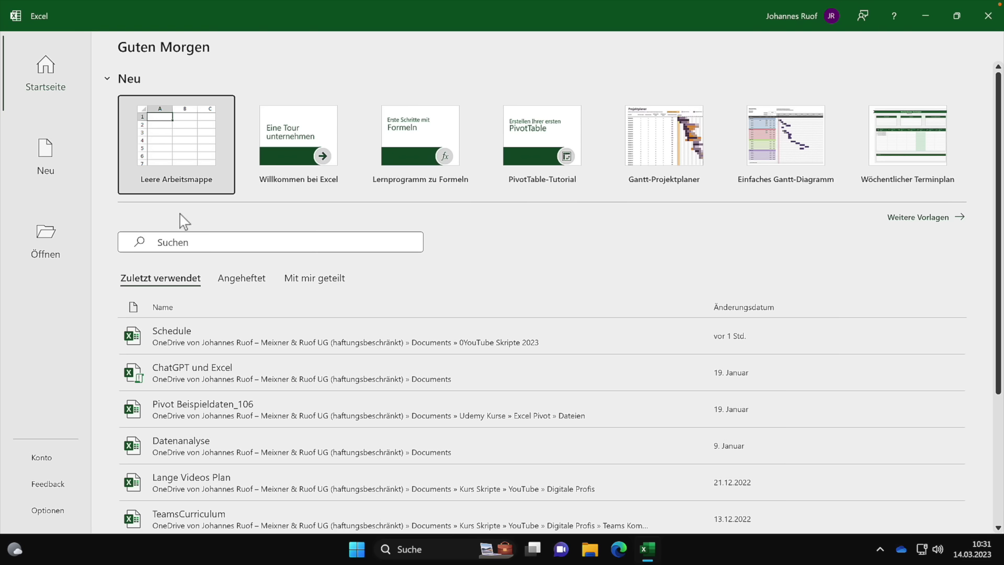
Create a blank workbook, opening and cancelling the save dialog twice without saving
{"action": "left_click", "coordinate": [184, 141]}
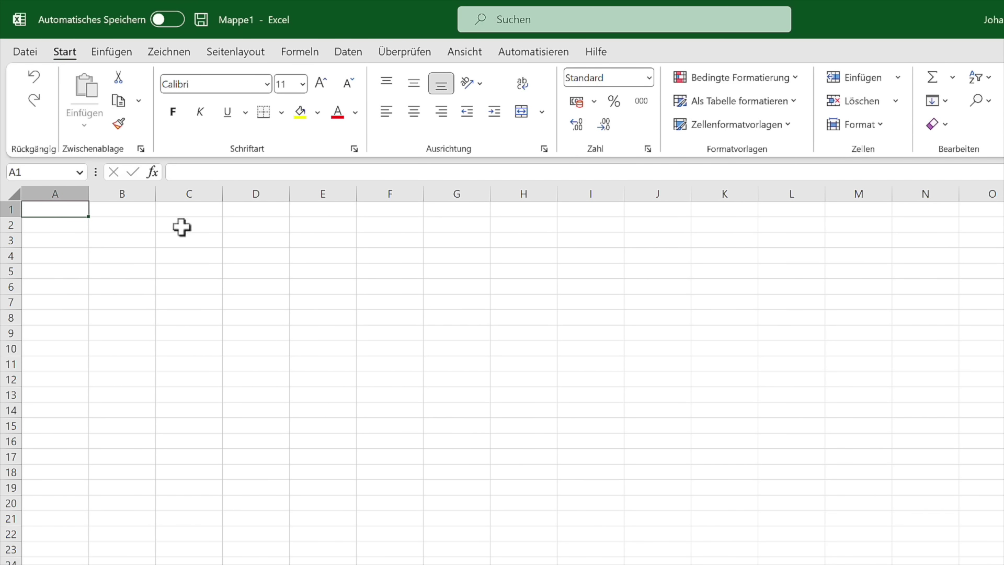
{"action": "left_click", "coordinate": [201, 20]}
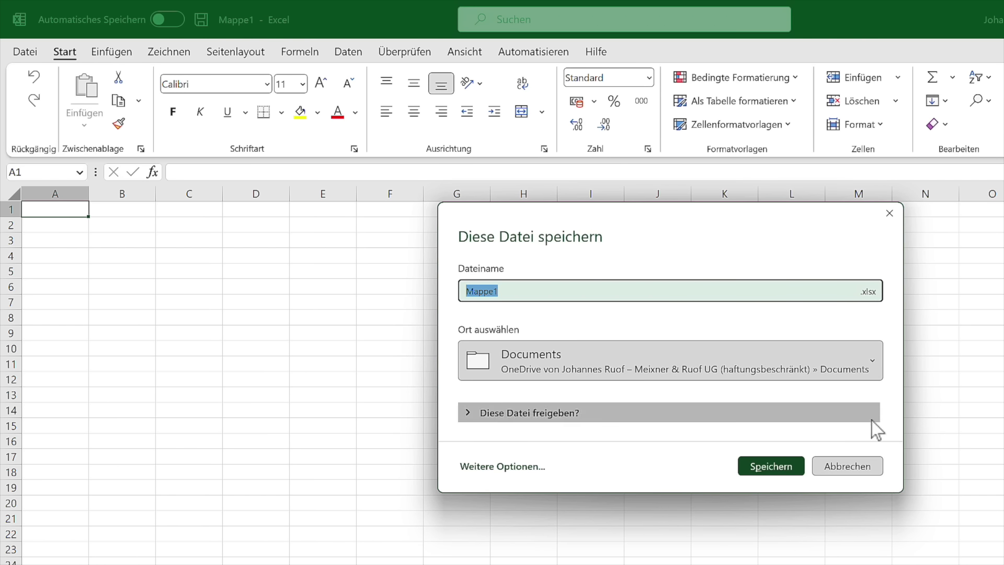
{"action": "left_click", "coordinate": [855, 467]}
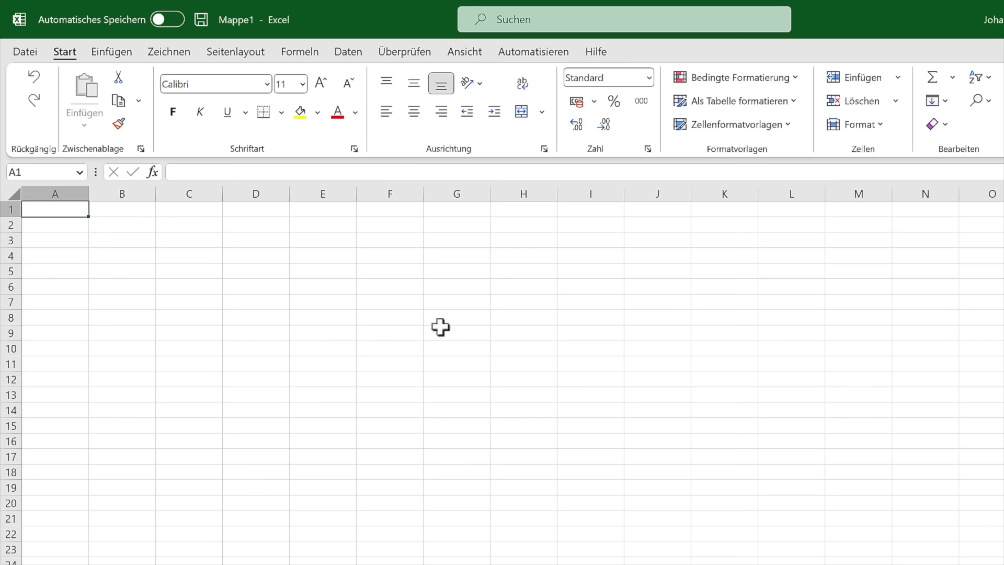
{"action": "key", "text": "ctrl+s"}
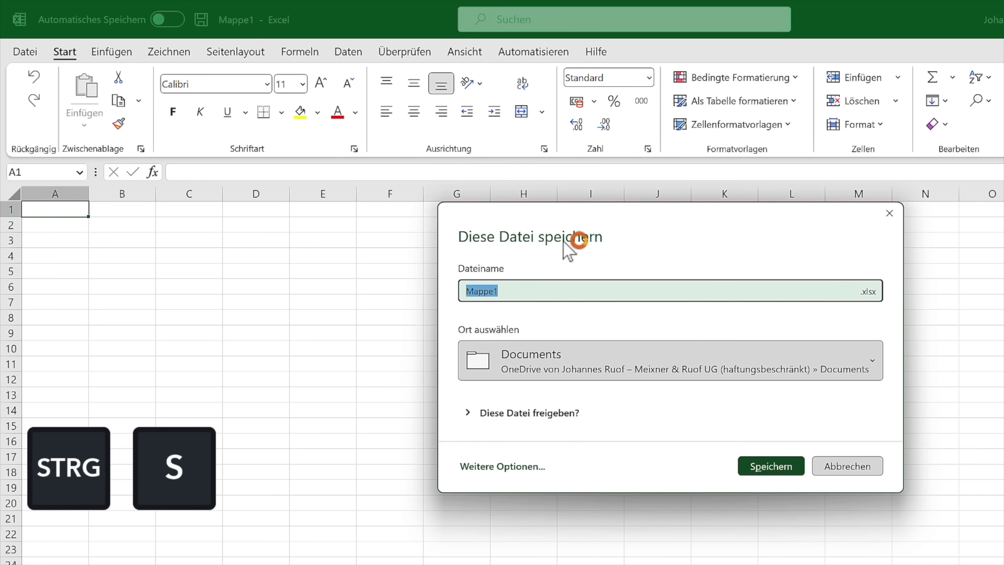
{"action": "left_click", "coordinate": [860, 469]}
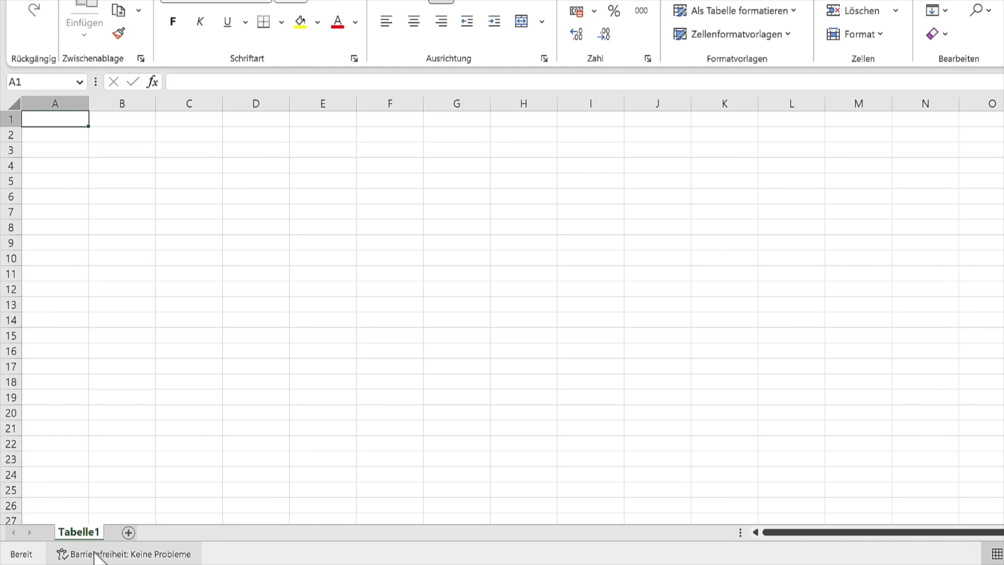
Add a new sheet, rename it Daten, and return to Tabelle1
{"action": "left_click", "coordinate": [129, 532]}
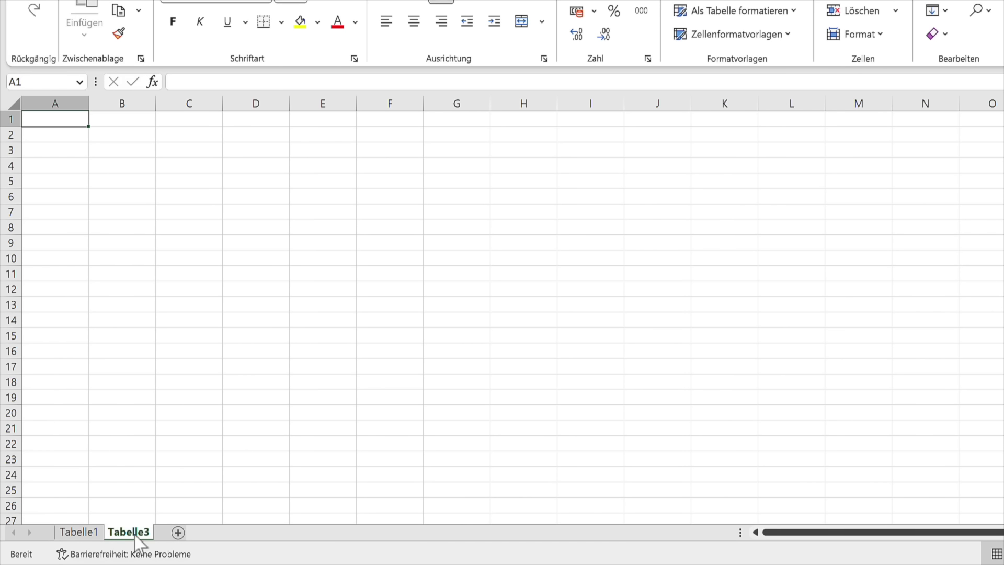
{"action": "double_click", "coordinate": [135, 533]}
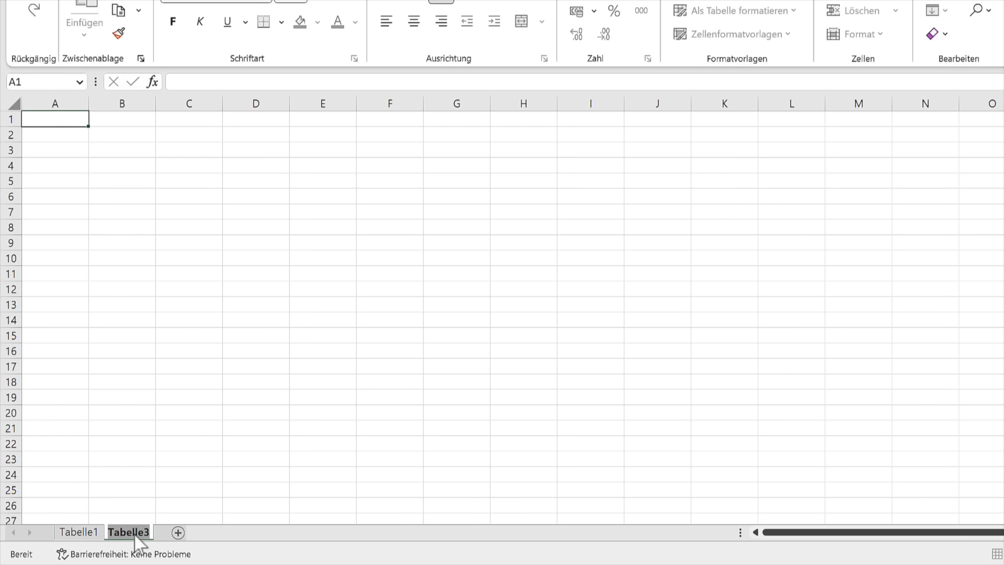
{"action": "type", "text": "Daten"}
{"action": "key", "text": "Return"}
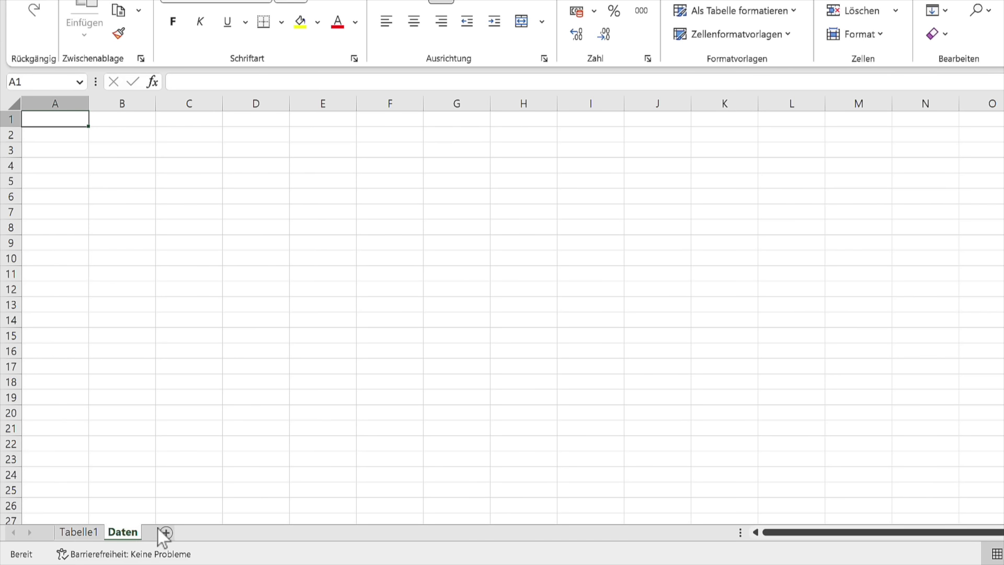
{"action": "left_click", "coordinate": [89, 534]}
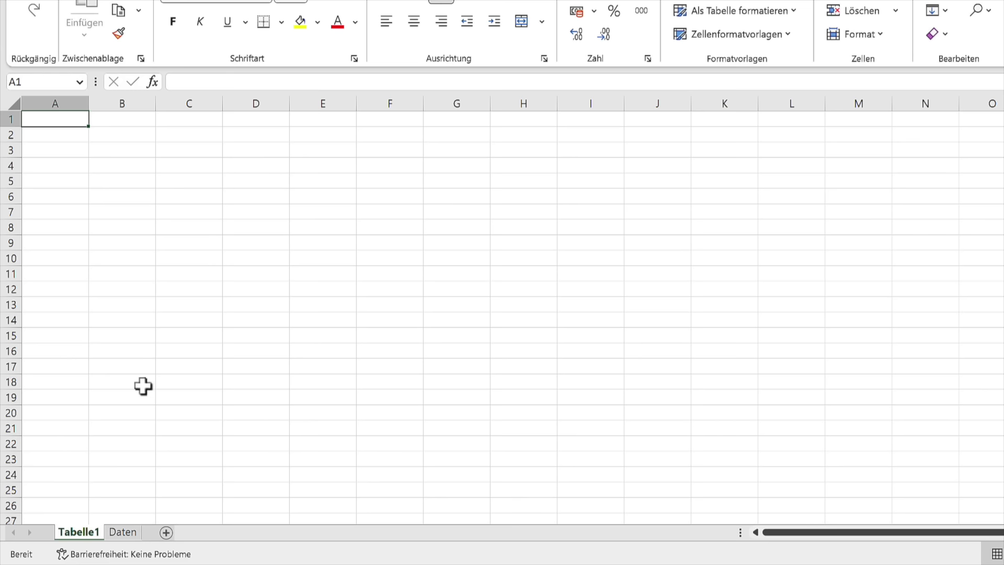
{"action": "left_click", "coordinate": [123, 532]}
{"action": "left_click", "coordinate": [89, 539], "text": "ctrl"}
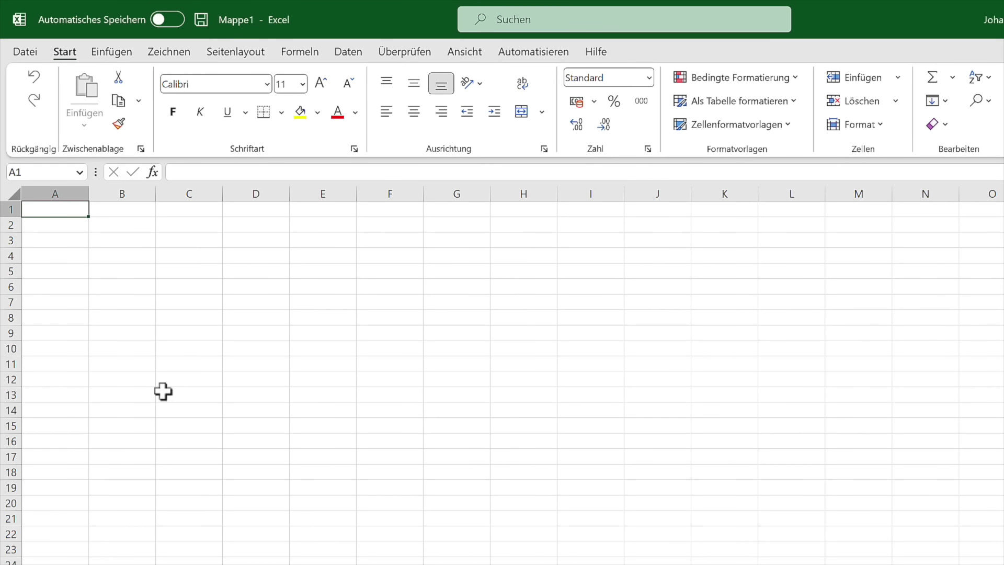
Enter the number 250 in cell C3
{"action": "left_click", "coordinate": [78, 243]}
{"action": "left_click", "coordinate": [187, 246]}
{"action": "left_click", "coordinate": [197, 269]}
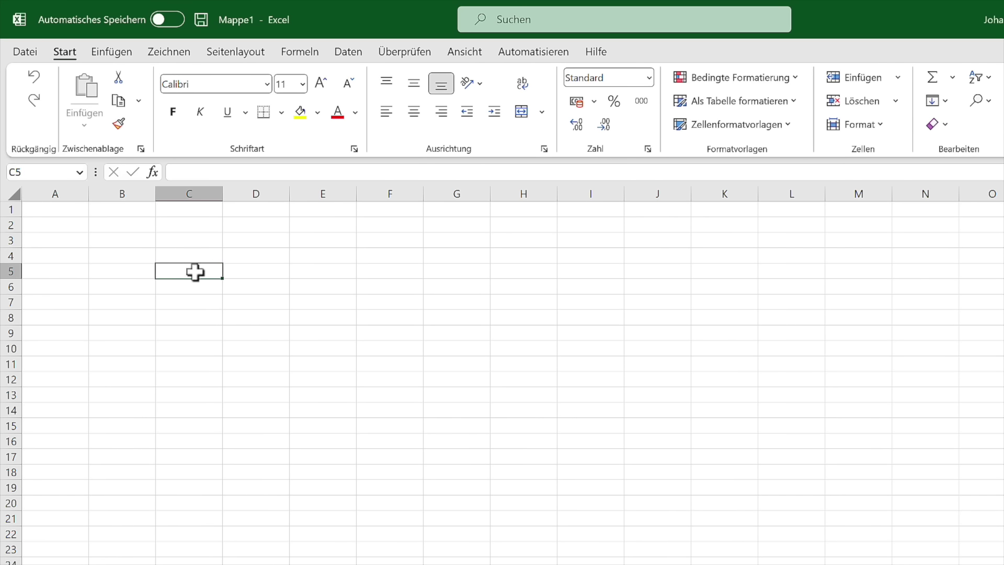
{"action": "left_click", "coordinate": [152, 244]}
{"action": "left_click", "coordinate": [197, 246]}
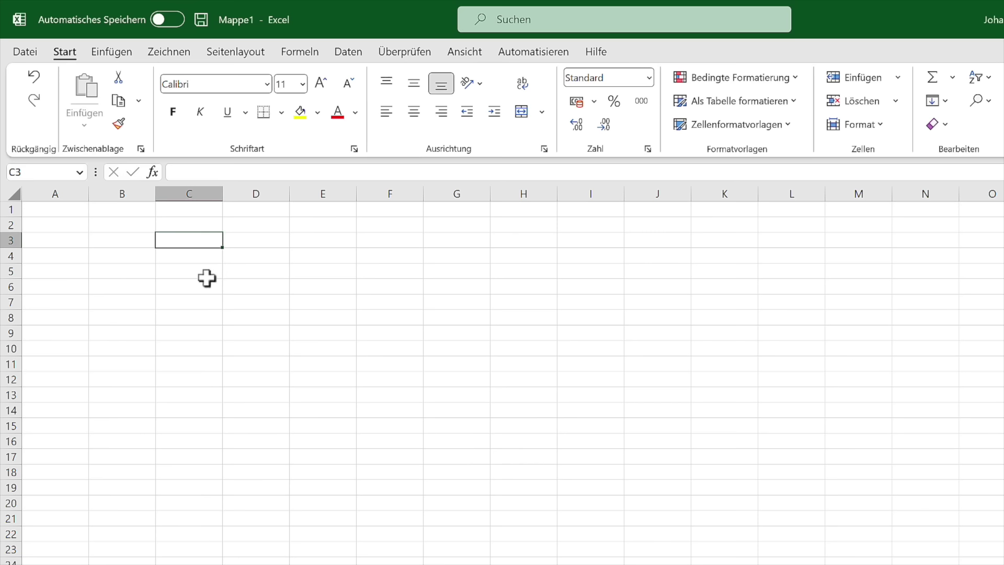
{"action": "type", "text": "250"}
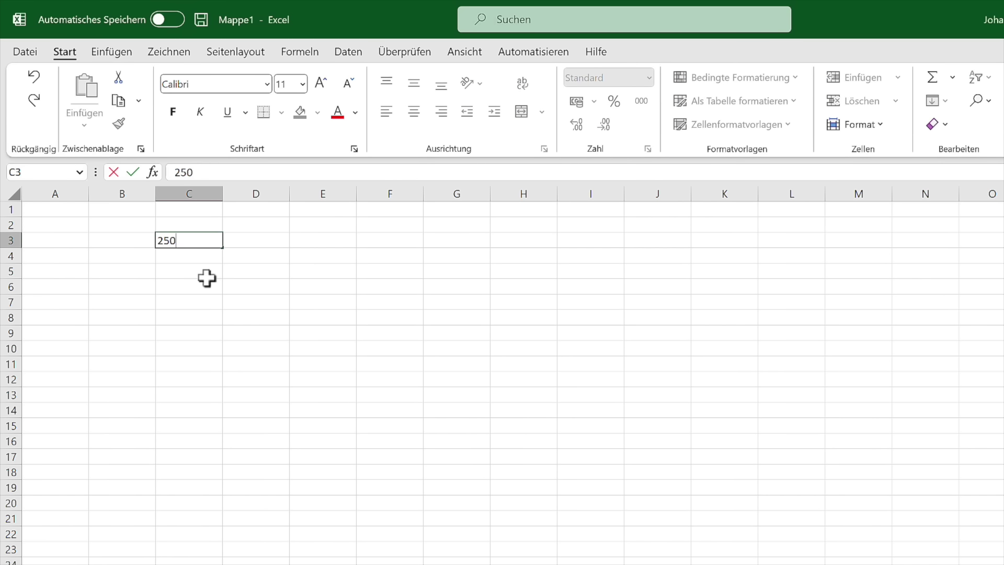
{"action": "key", "text": "Return"}
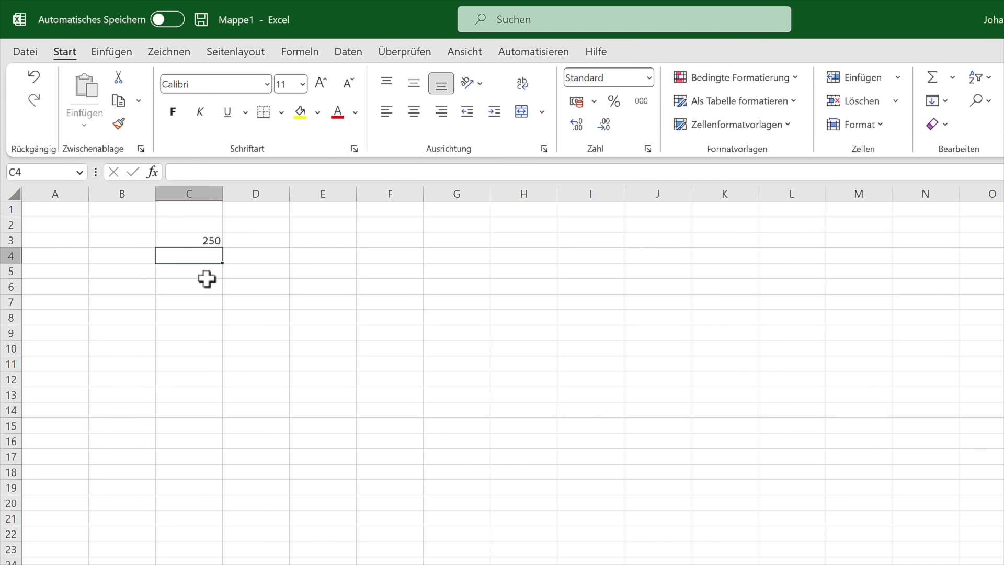
Overwrite C3 with the text 'Hallo Excel'
{"action": "left_click", "coordinate": [189, 243]}
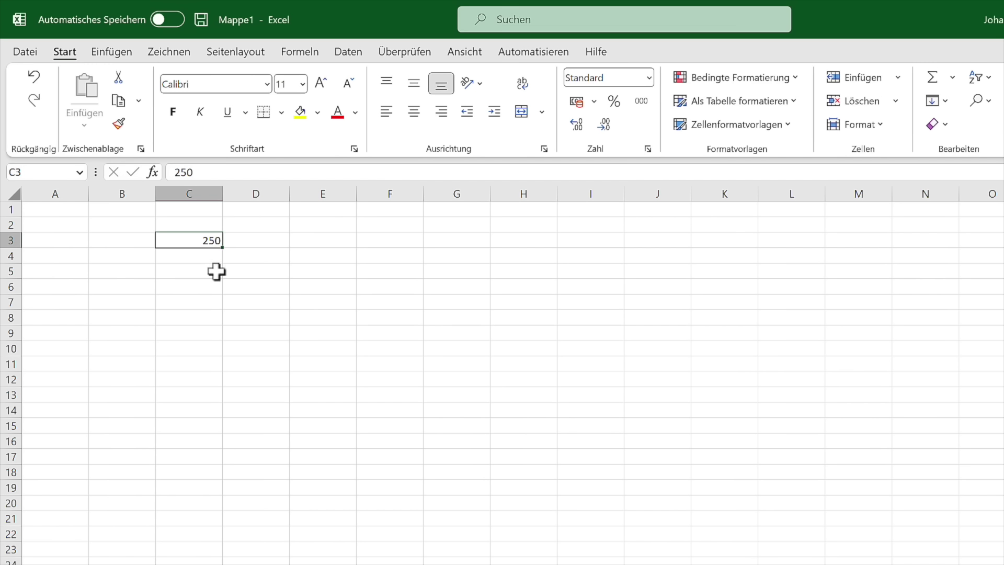
{"action": "type", "text": "H"}
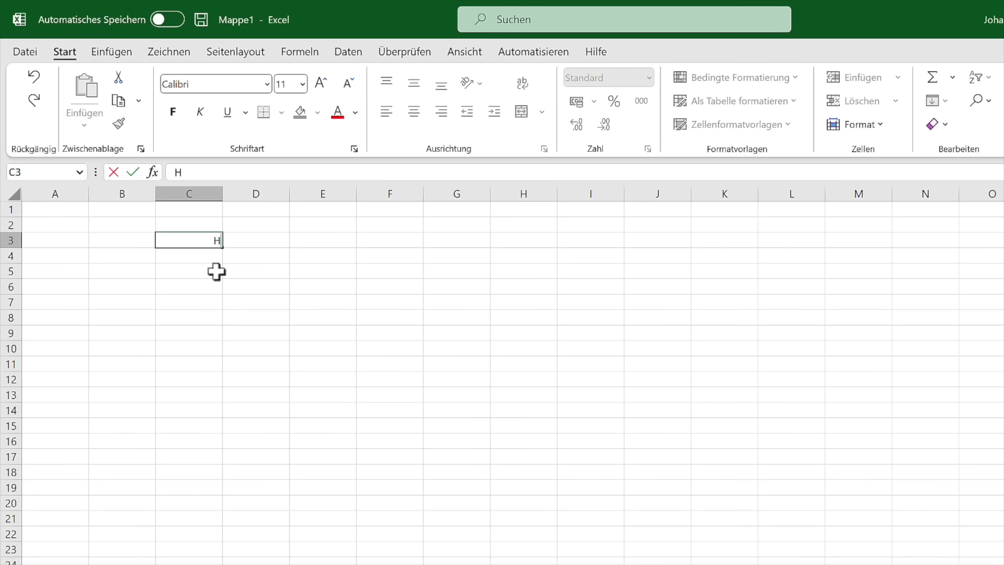
{"action": "type", "text": "allo Excel"}
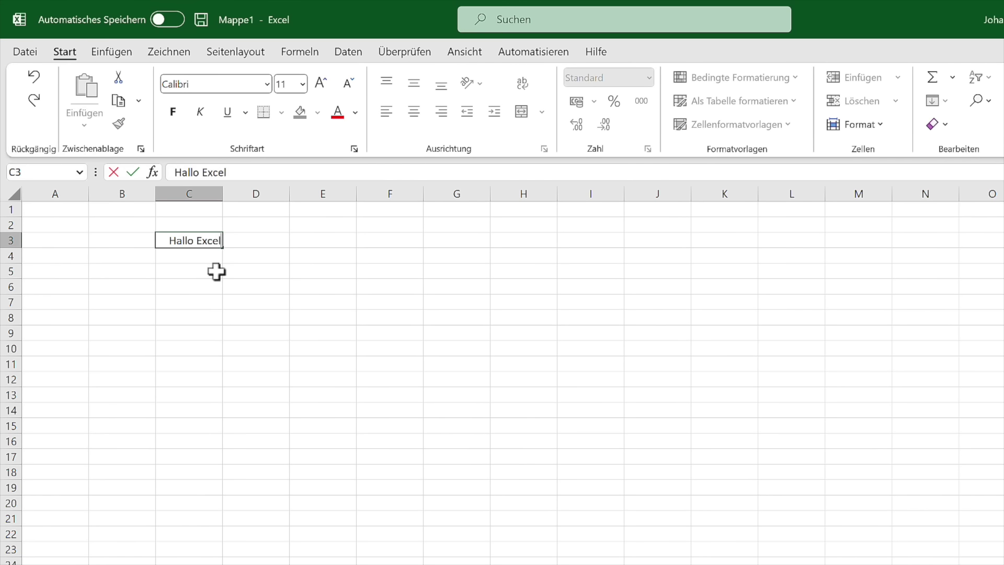
{"action": "key", "text": "Return"}
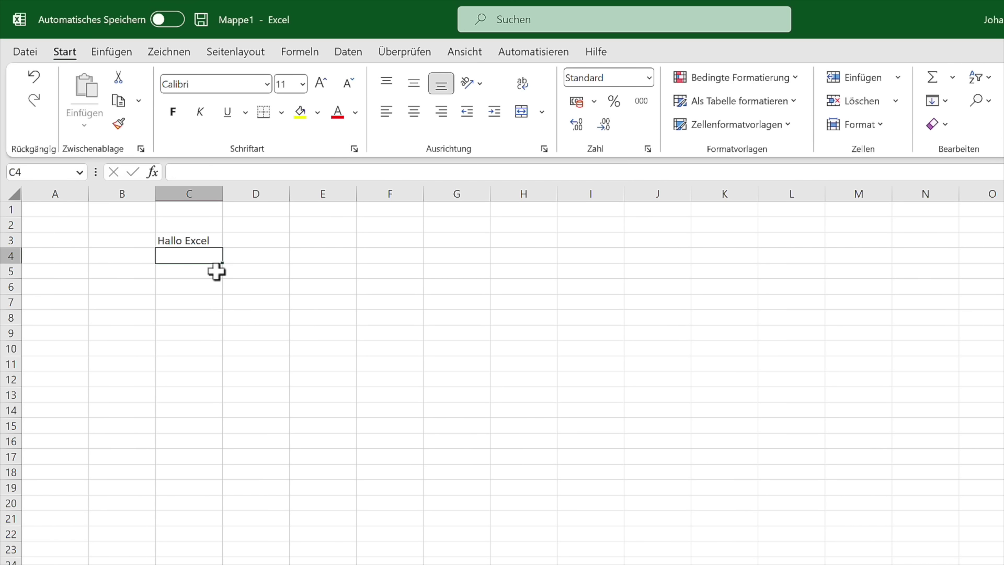
{"action": "left_click", "coordinate": [221, 241]}
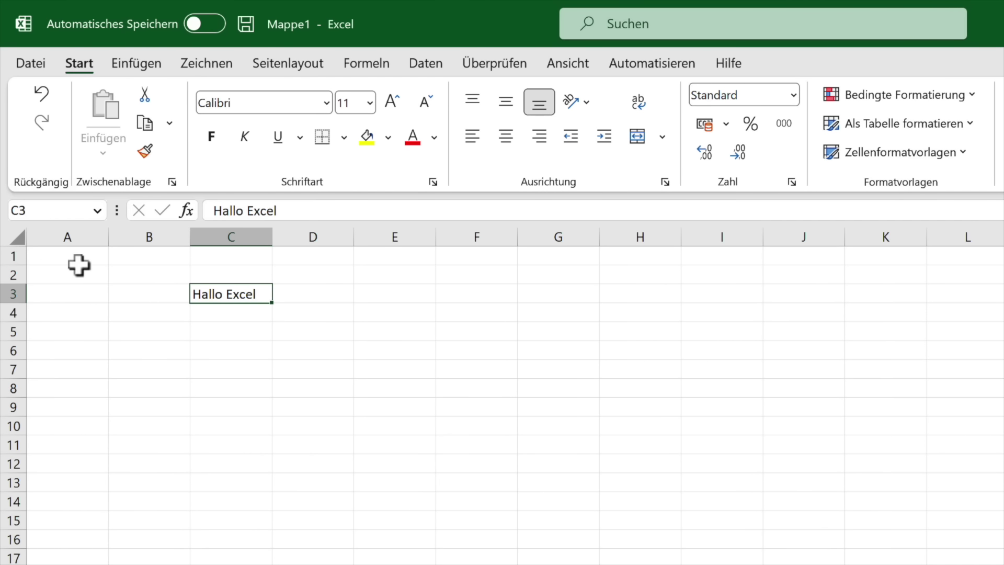
{"action": "left_click", "coordinate": [55, 212]}
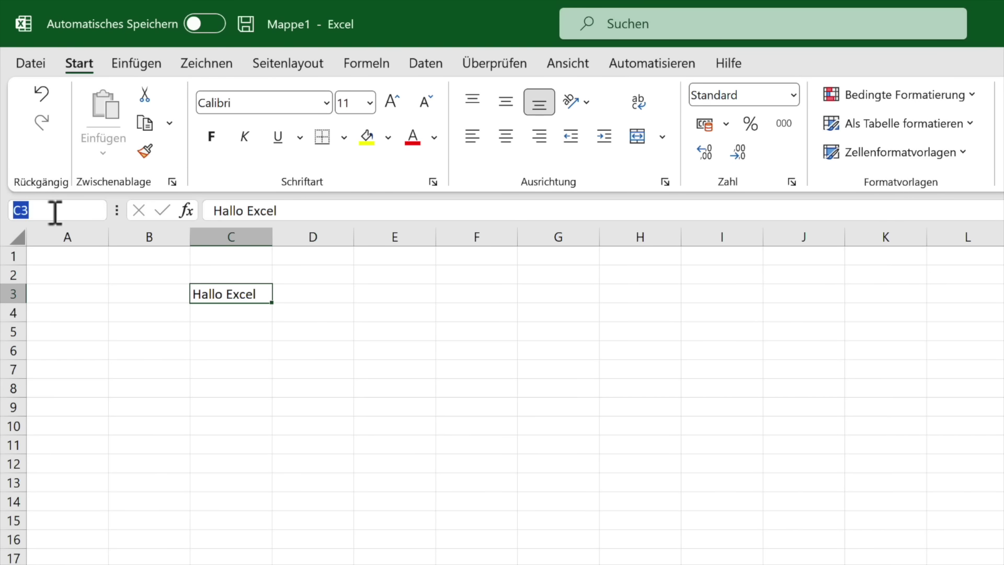
{"action": "type", "text": "B50"}
{"action": "key", "text": "Return"}
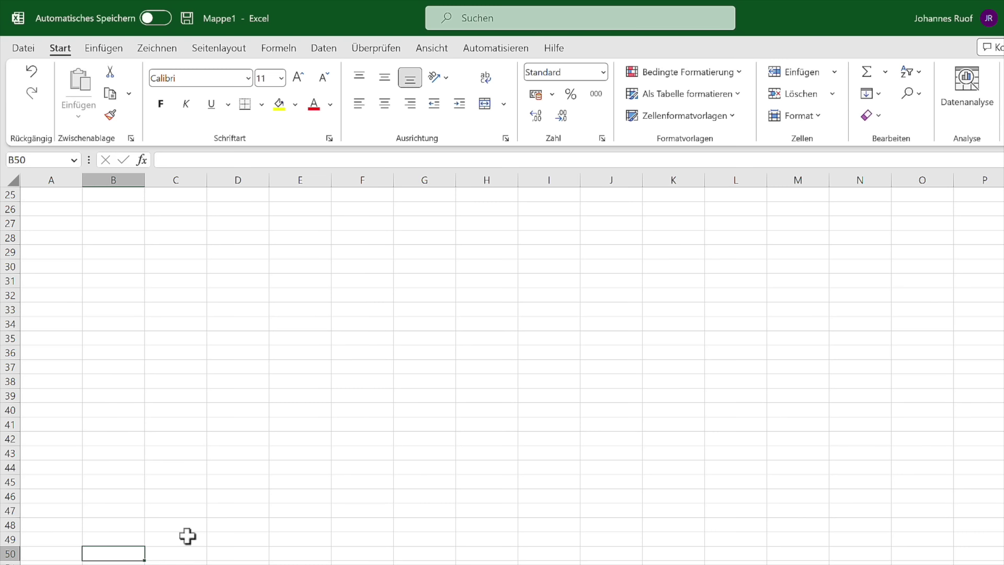
{"action": "key", "text": "ctrl+Home"}
{"action": "key", "text": "ctrl+Home"}
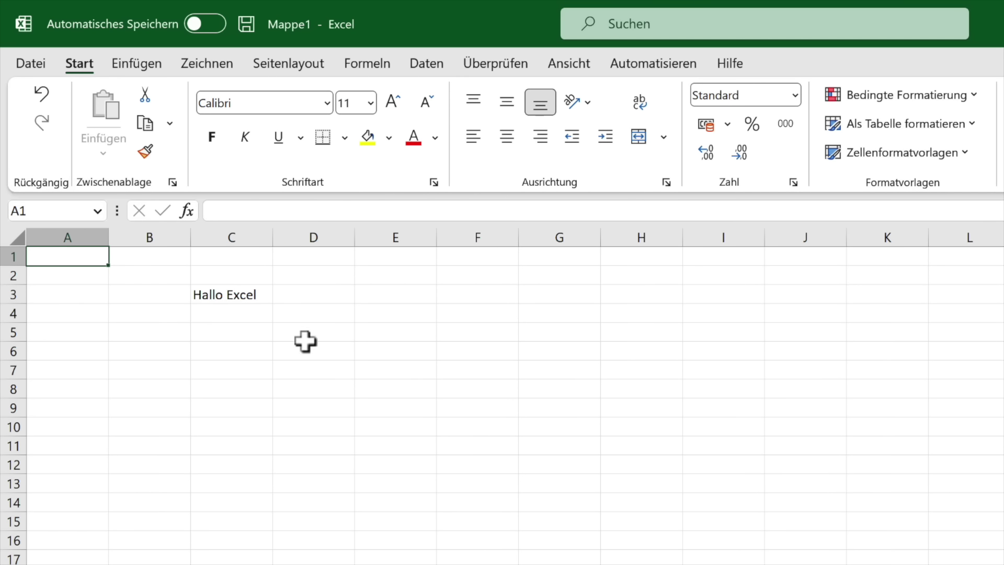
{"action": "left_click", "coordinate": [255, 300]}
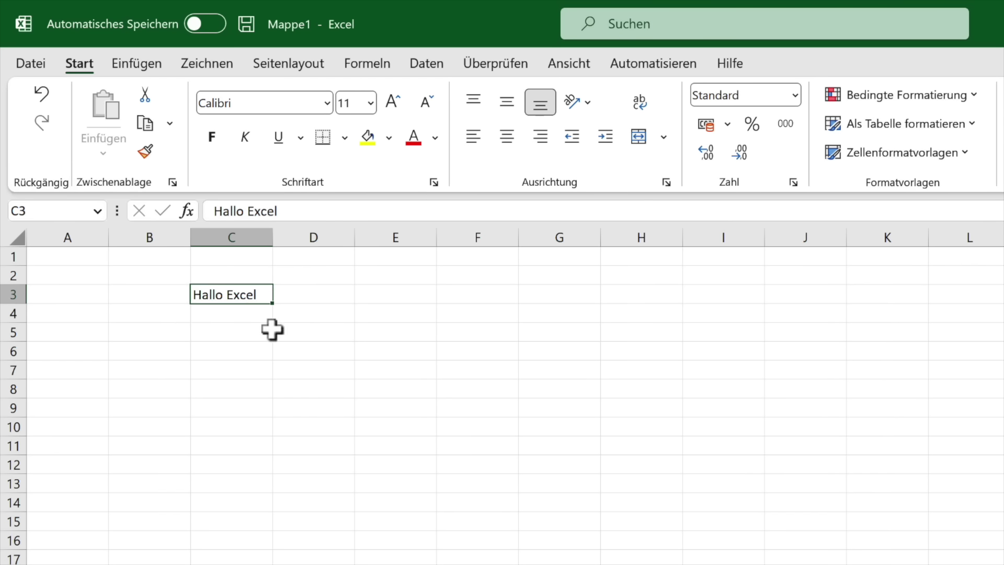
Enter the number 20 in cell D3
{"action": "left_click", "coordinate": [334, 298]}
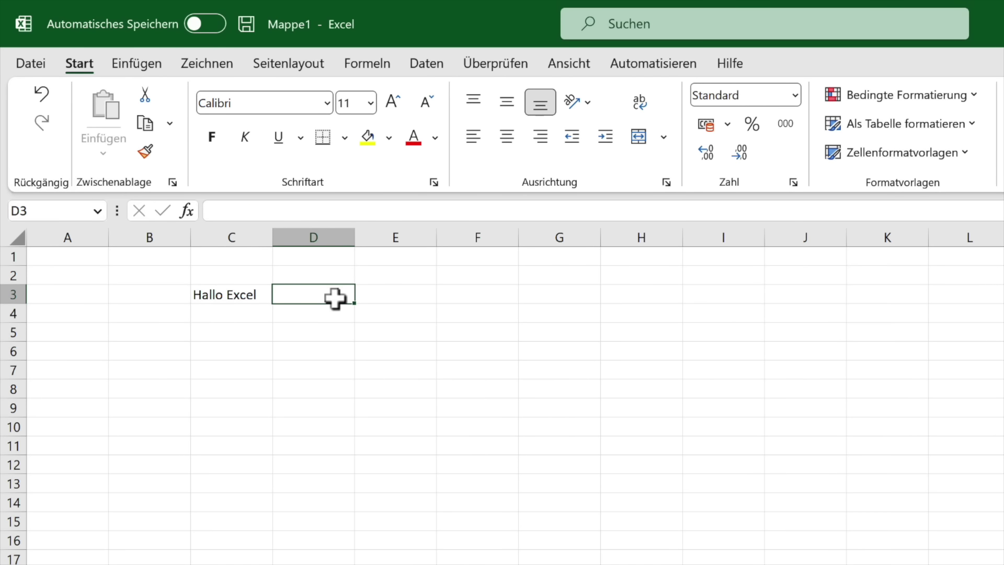
{"action": "type", "text": "20"}
{"action": "key", "text": "Return"}
{"action": "left_click", "coordinate": [334, 297]}
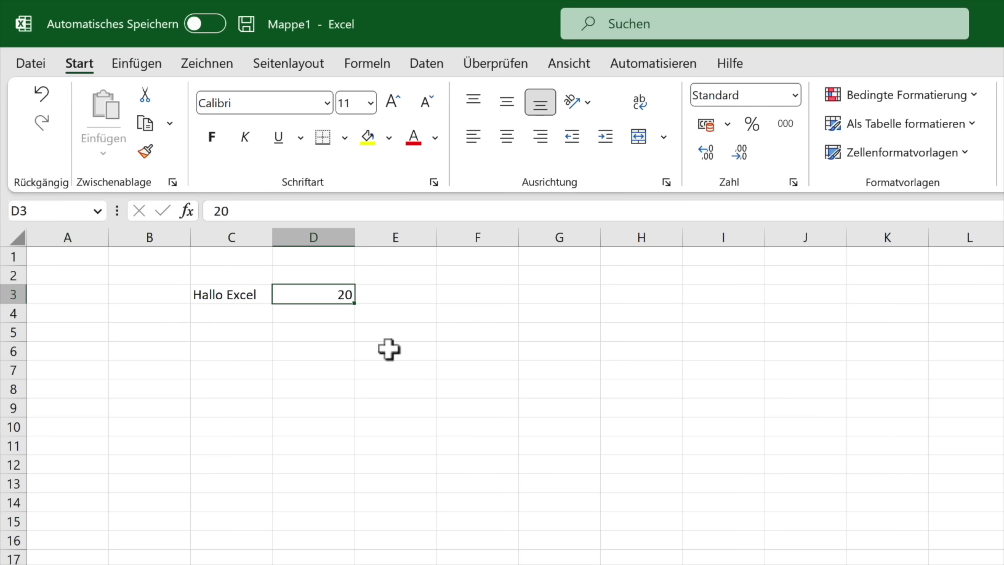
Put the formula =C3 in E3 so it shows Hallo Excel
{"action": "left_click", "coordinate": [400, 294]}
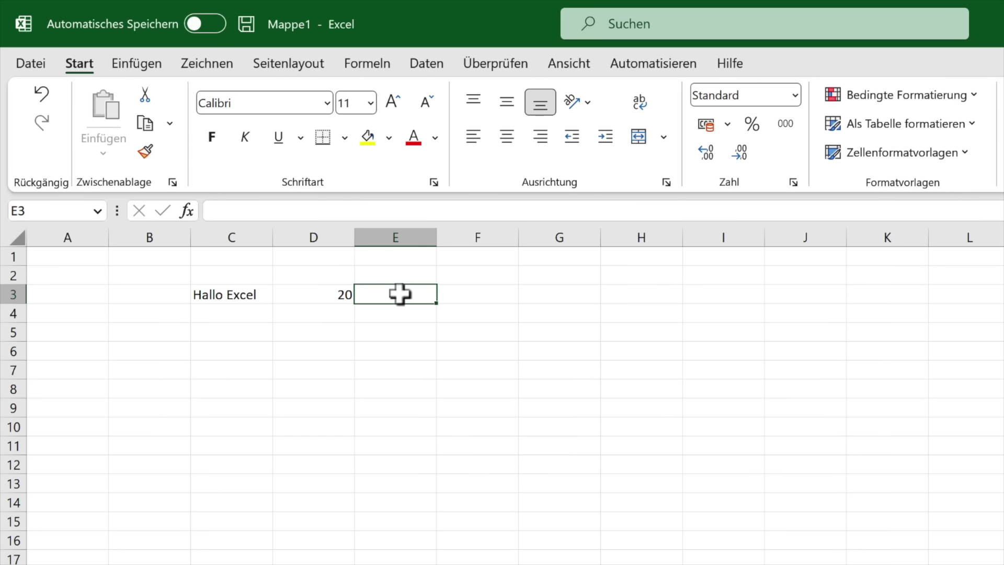
{"action": "type", "text": "="}
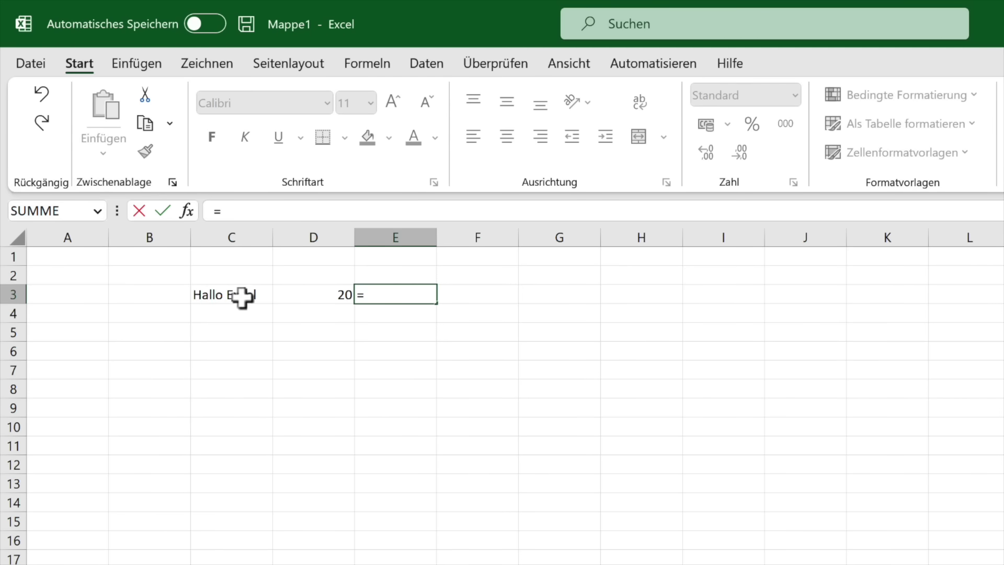
{"action": "left_click", "coordinate": [261, 296]}
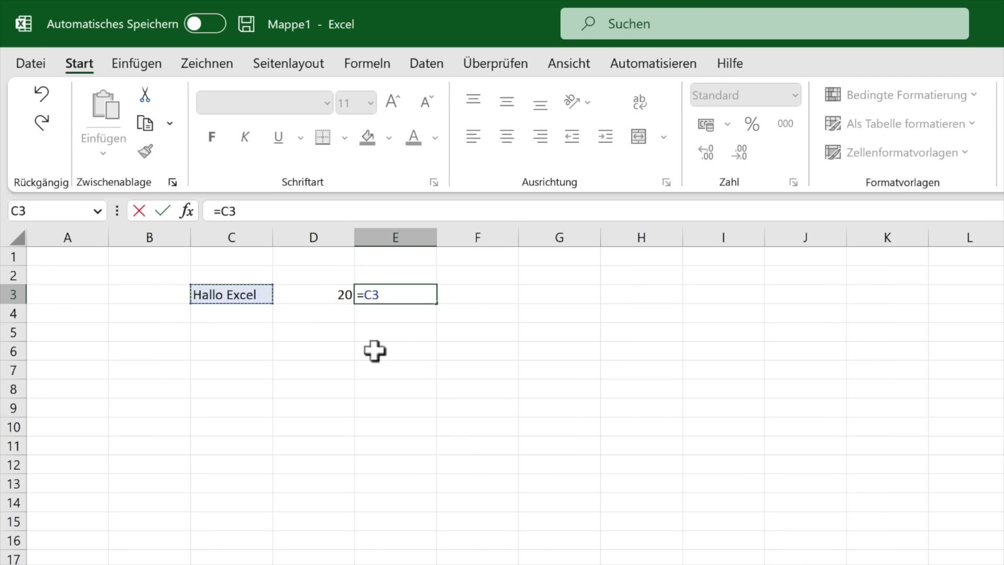
{"action": "key", "text": "Return"}
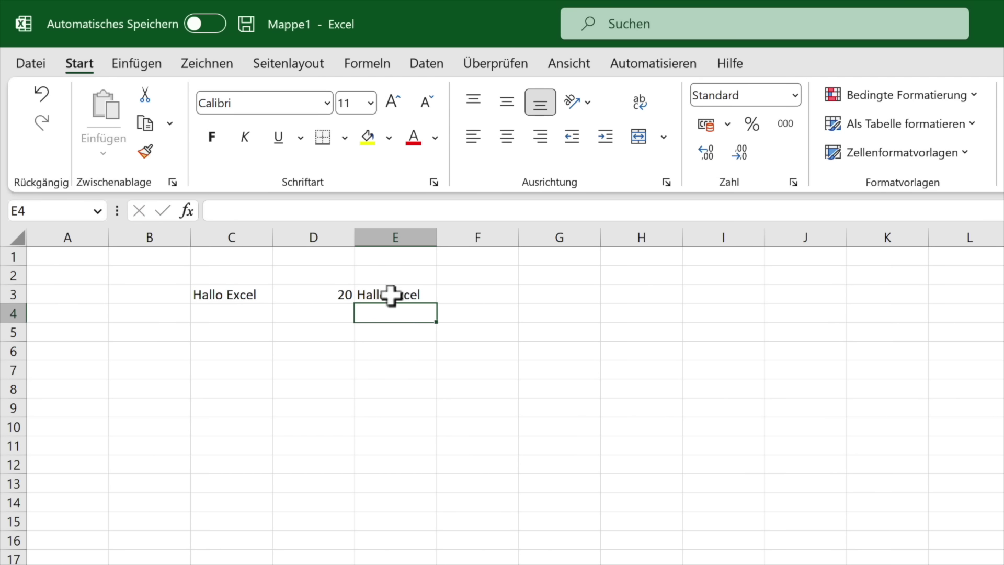
{"action": "left_click", "coordinate": [424, 294]}
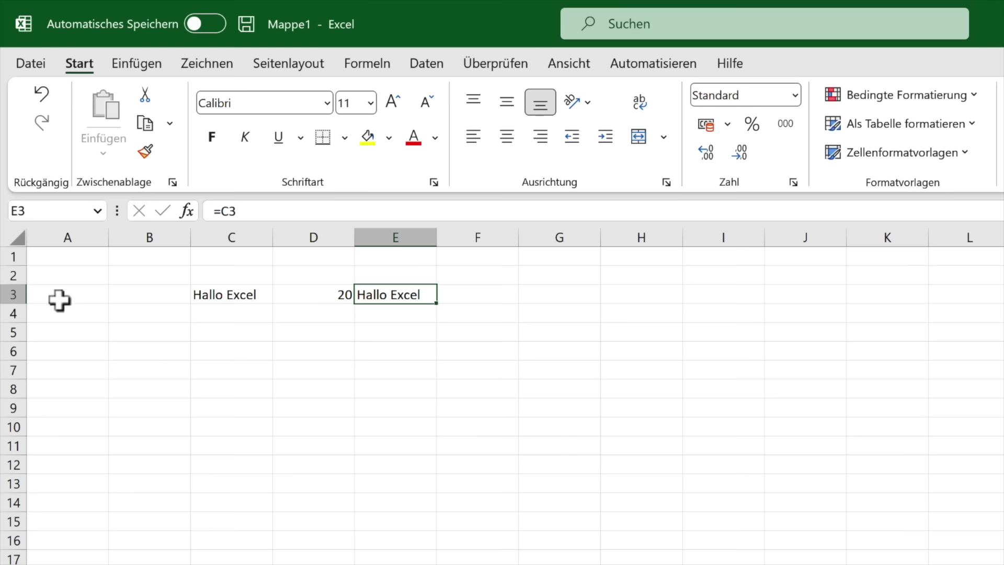
Try row and column selections, then select whole columns D through F starting from D5
{"action": "left_click_drag", "start_coordinate": [11, 276], "coordinate": [10, 445]}
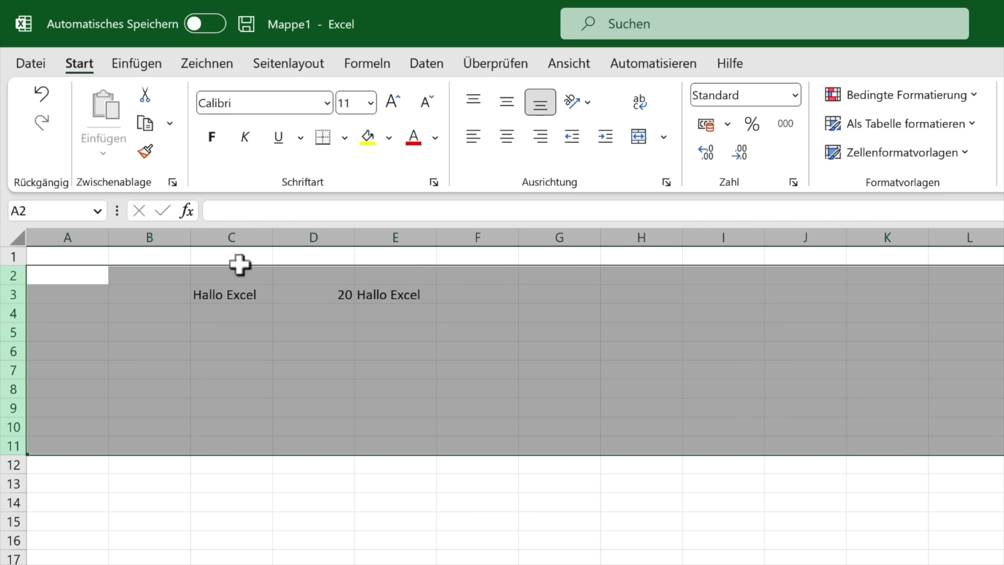
{"action": "left_click_drag", "start_coordinate": [249, 228], "coordinate": [553, 228]}
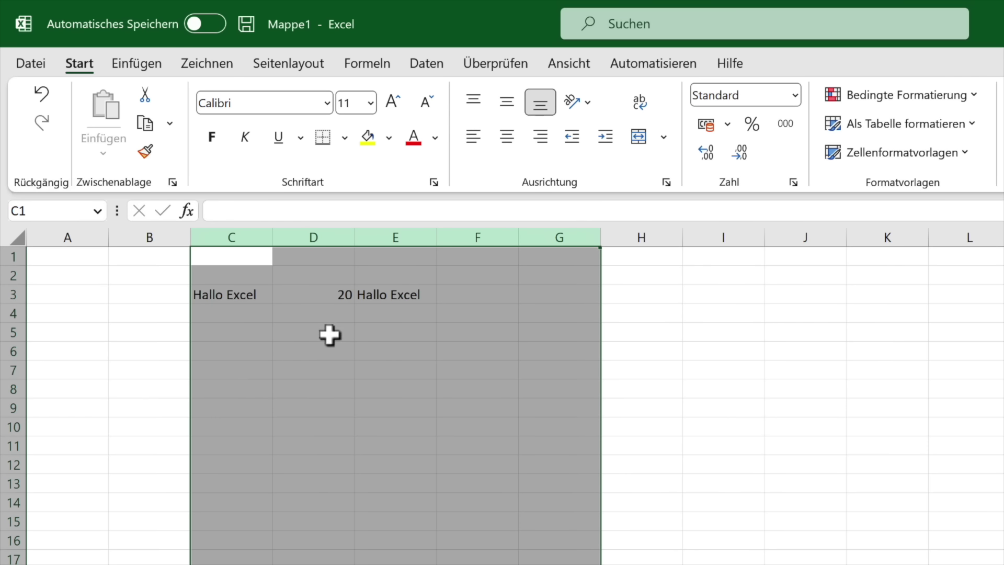
{"action": "left_click", "coordinate": [329, 335]}
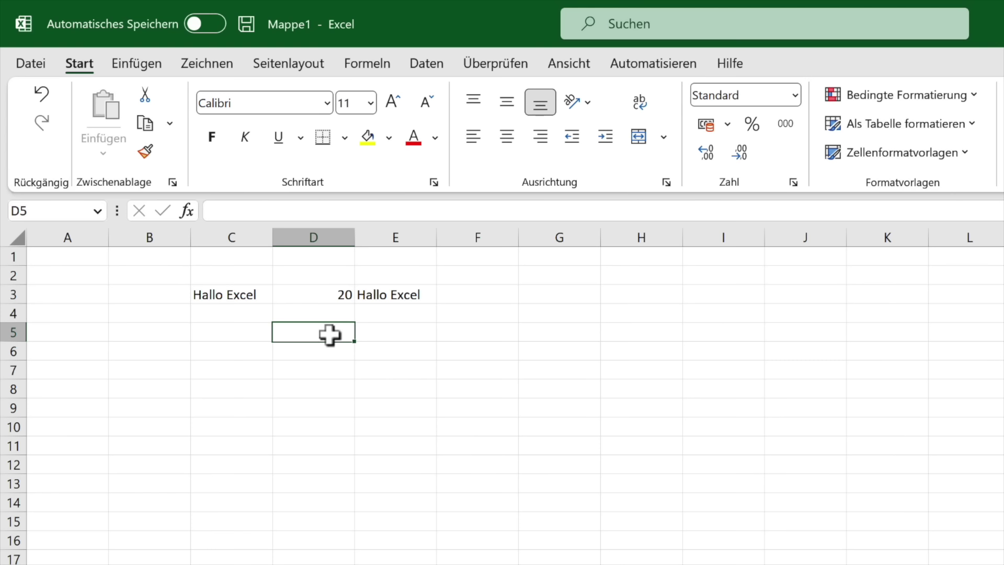
{"action": "key", "text": "ctrl+space"}
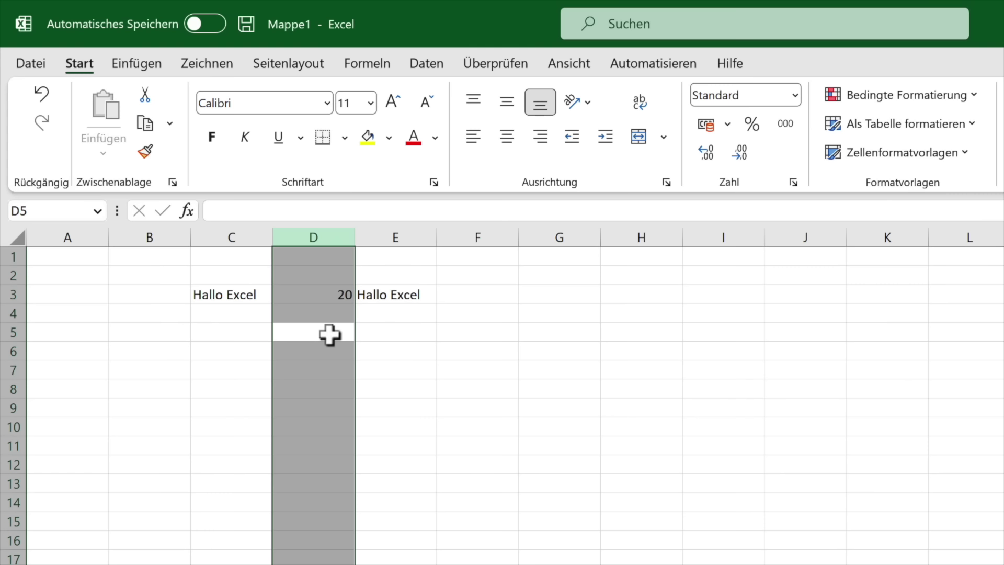
{"action": "key", "text": "shift+Right"}
{"action": "key", "text": "shift+Right"}
{"action": "key", "text": "shift+Left"}
{"action": "key", "text": "shift+Right"}
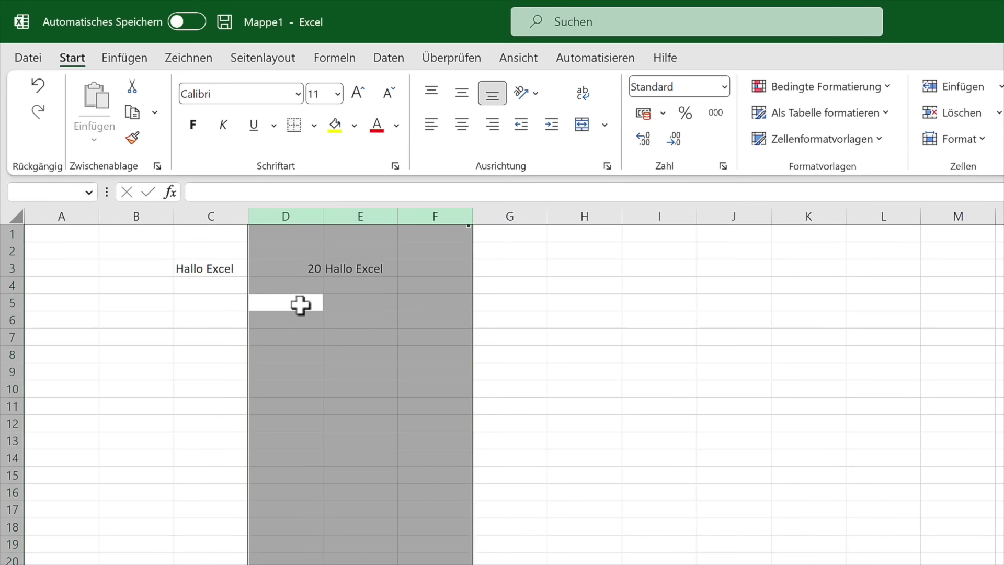
{"action": "right_click", "coordinate": [330, 335]}
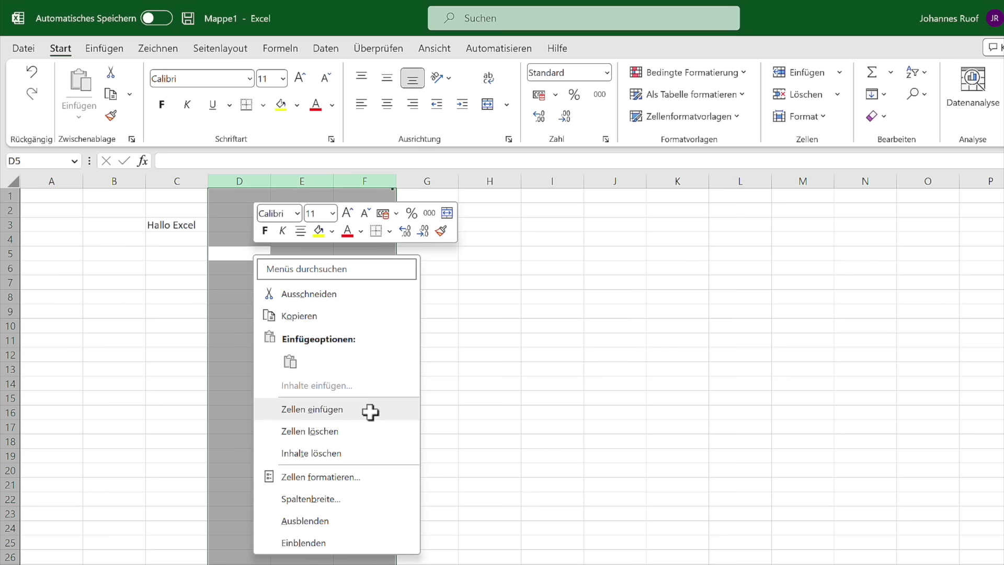
{"action": "left_click", "coordinate": [370, 412]}
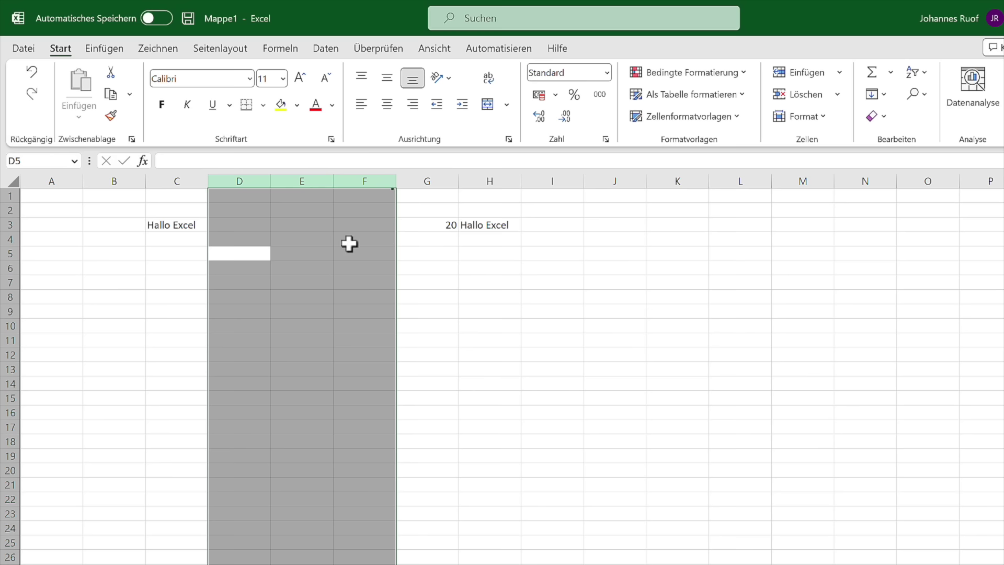
{"action": "right_click", "coordinate": [239, 240]}
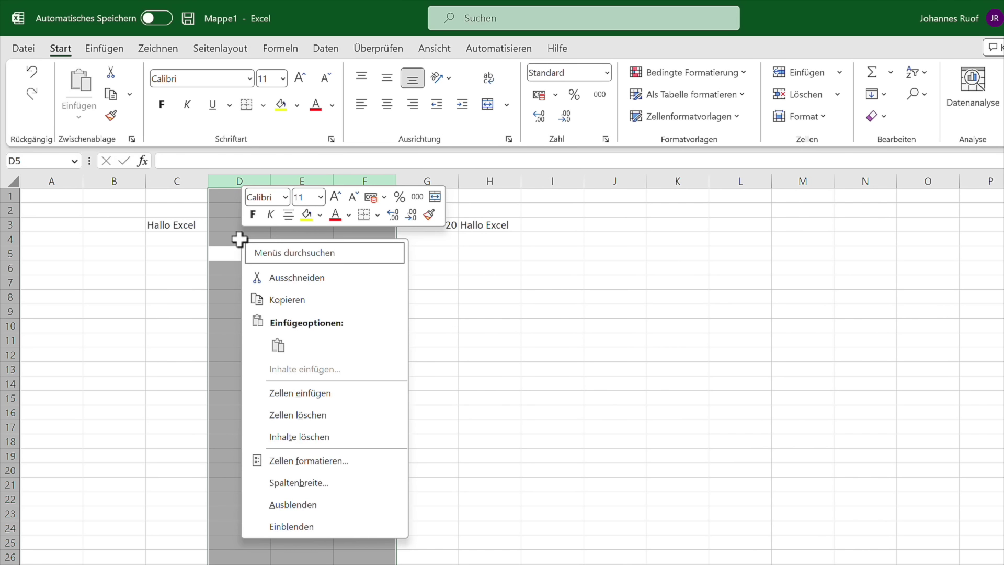
{"action": "left_click", "coordinate": [339, 416]}
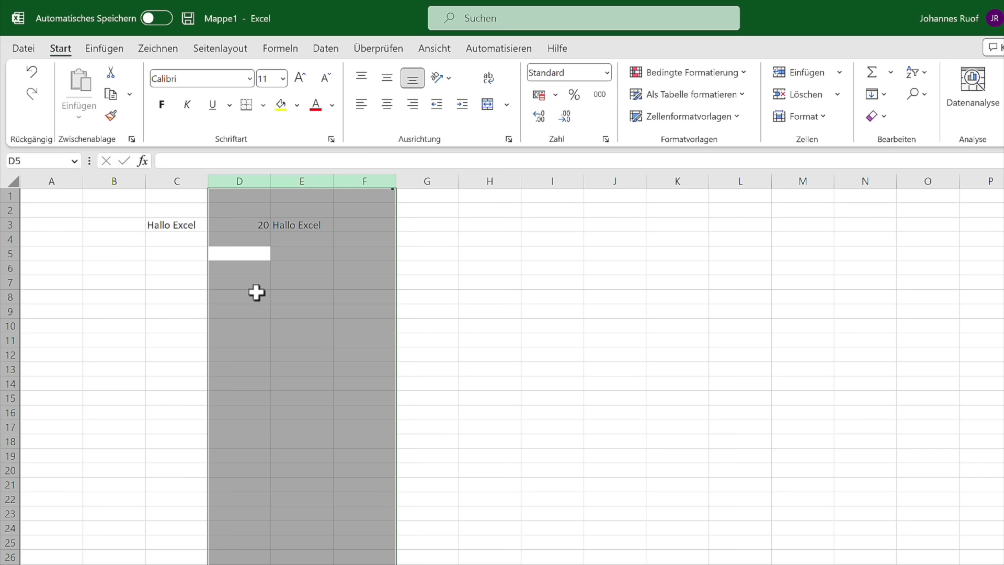
{"action": "key", "text": "ctrl+plus"}
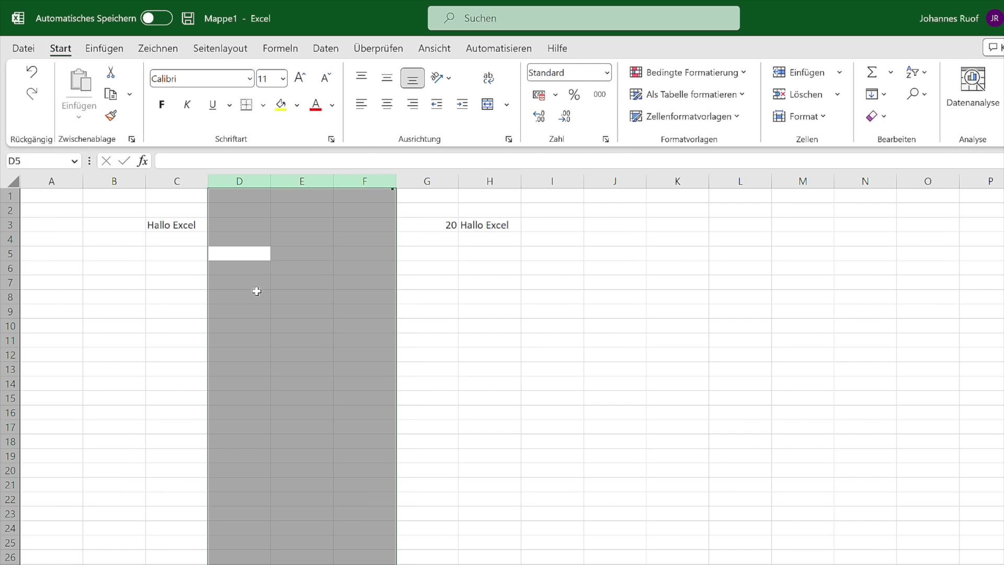
{"action": "key", "text": "ctrl+minus"}
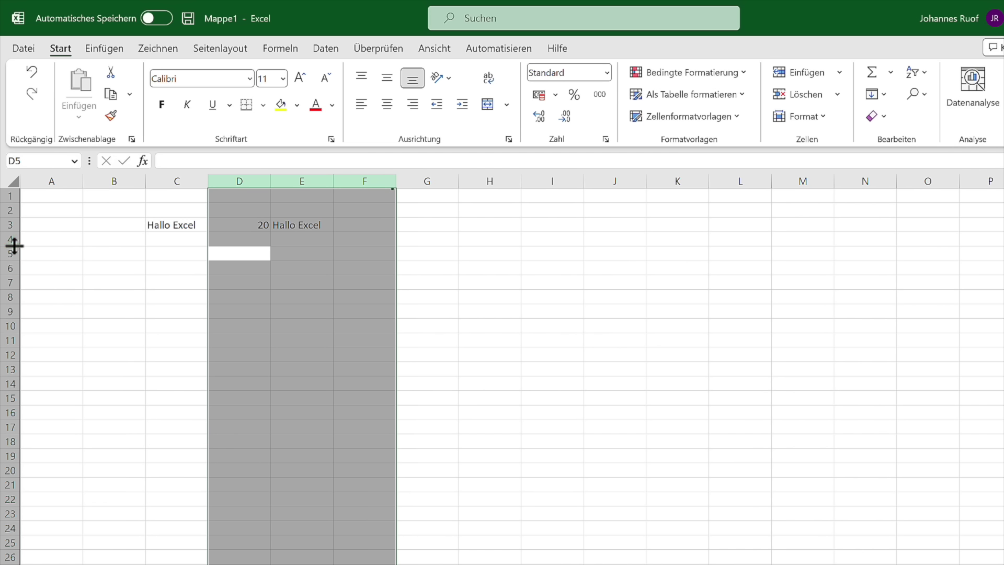
{"action": "left_click_drag", "start_coordinate": [10, 240], "coordinate": [4, 287]}
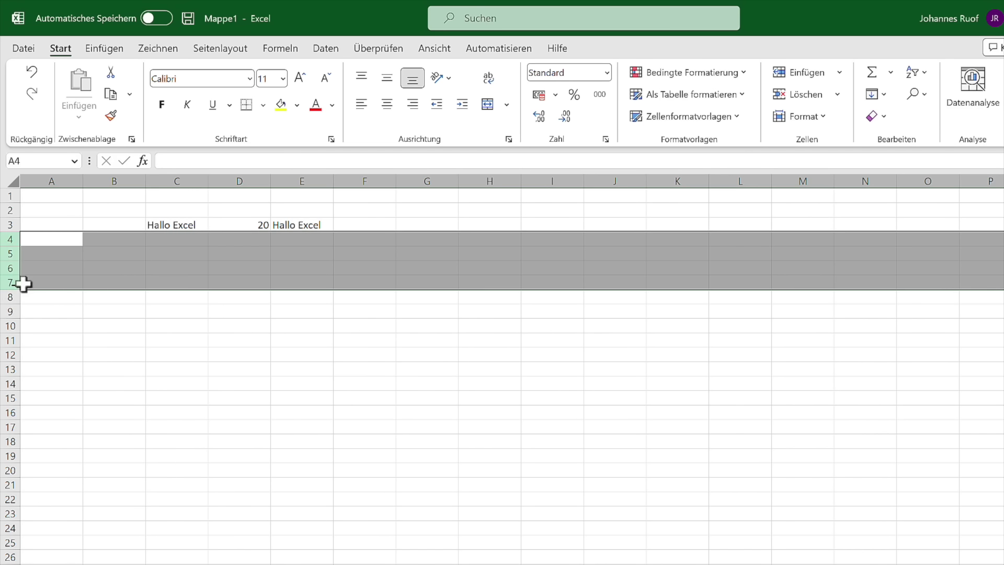
{"action": "key", "text": "ctrl+plus"}
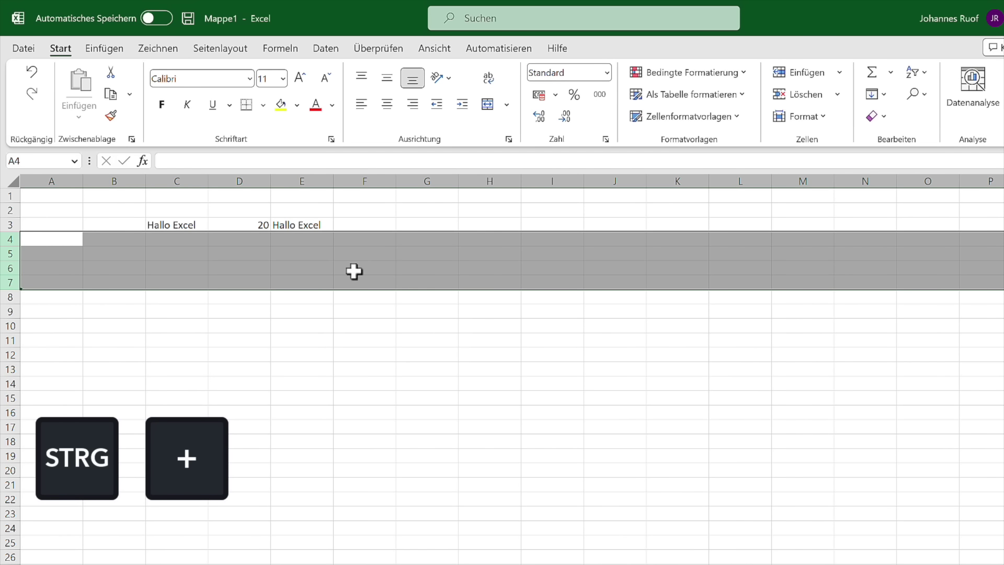
{"action": "key", "text": "ctrl+minus"}
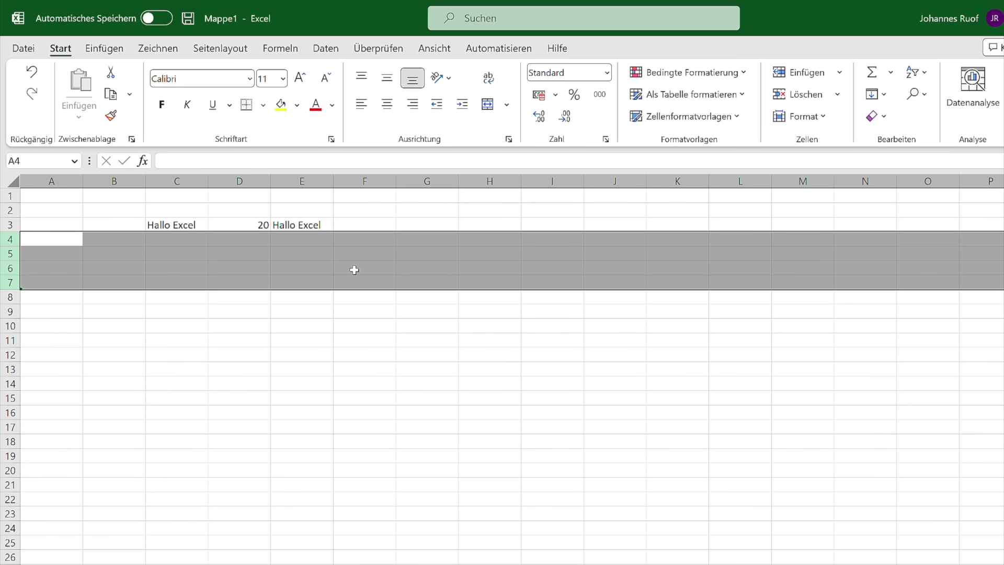
{"action": "left_click", "coordinate": [177, 225]}
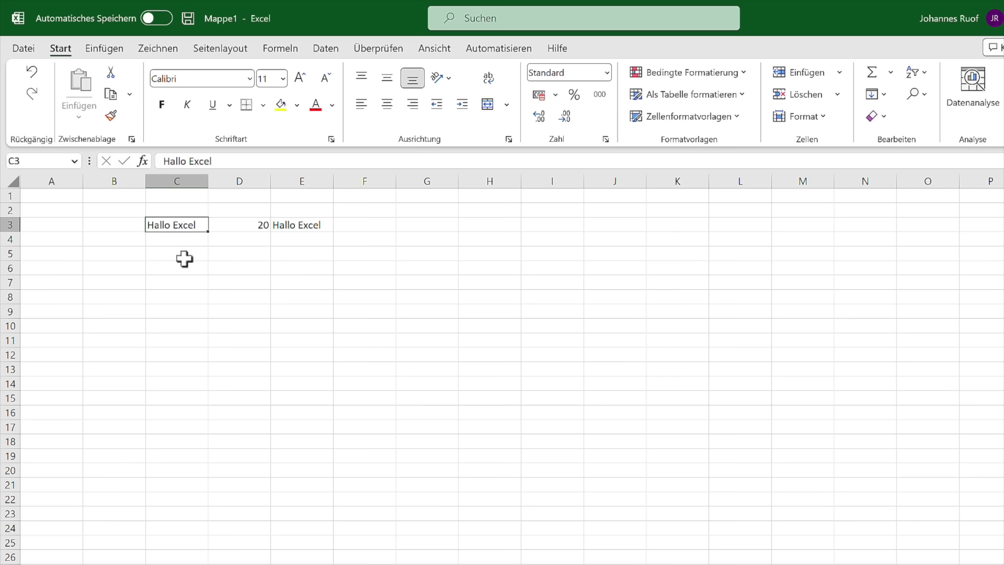
{"action": "key", "text": "ctrl+Down"}
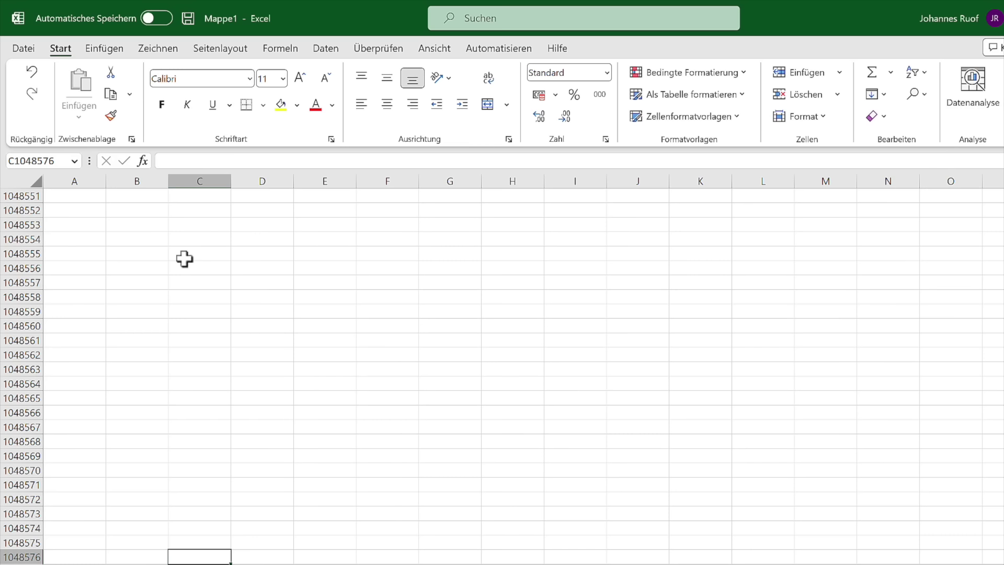
{"action": "key", "text": "ctrl+Right"}
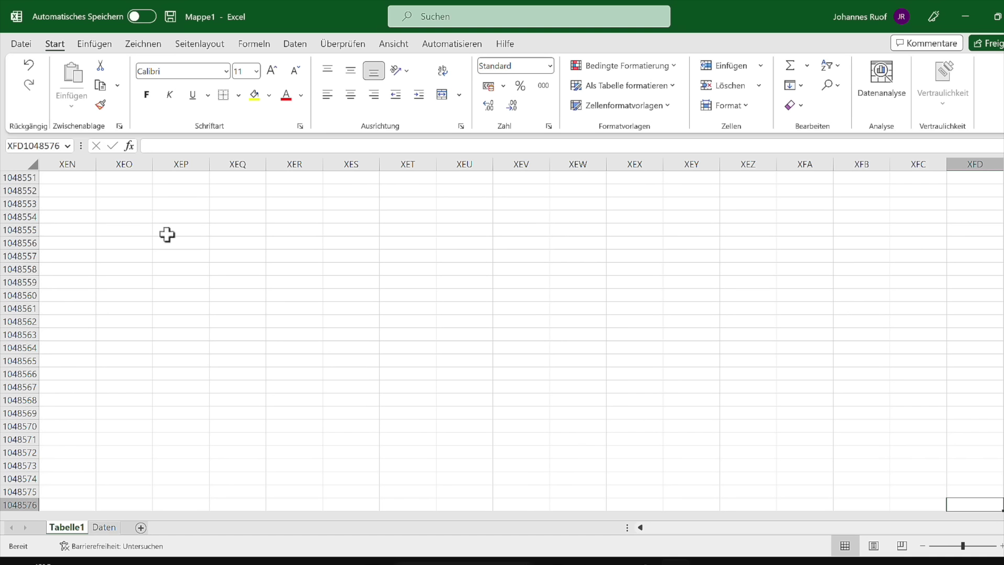
{"action": "key", "text": "ctrl+Home"}
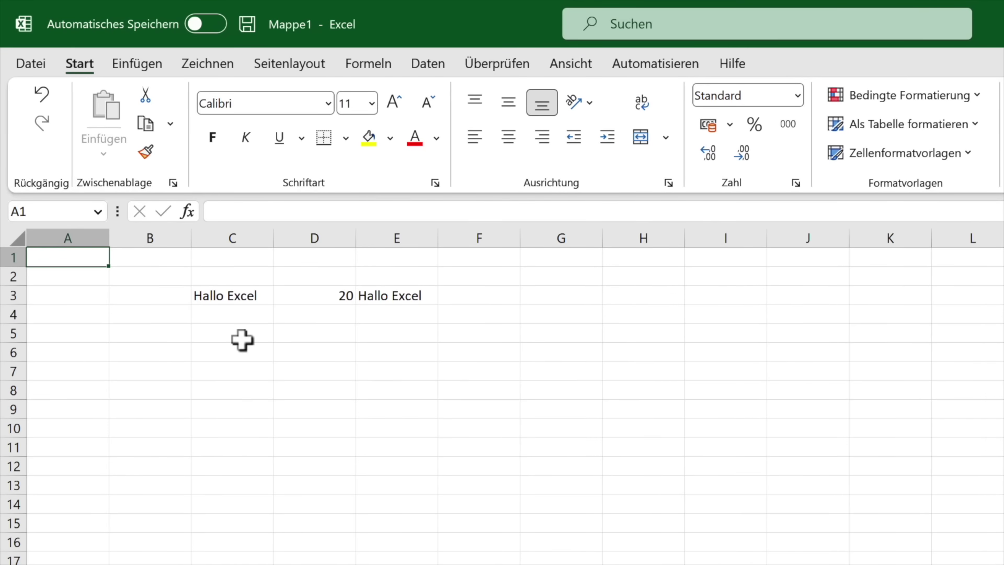
Starting at C3, extend the selection to the block C3:E6
{"action": "key", "text": "Down"}
{"action": "key", "text": "Down"}
{"action": "key", "text": "Right"}
{"action": "key", "text": "Right"}
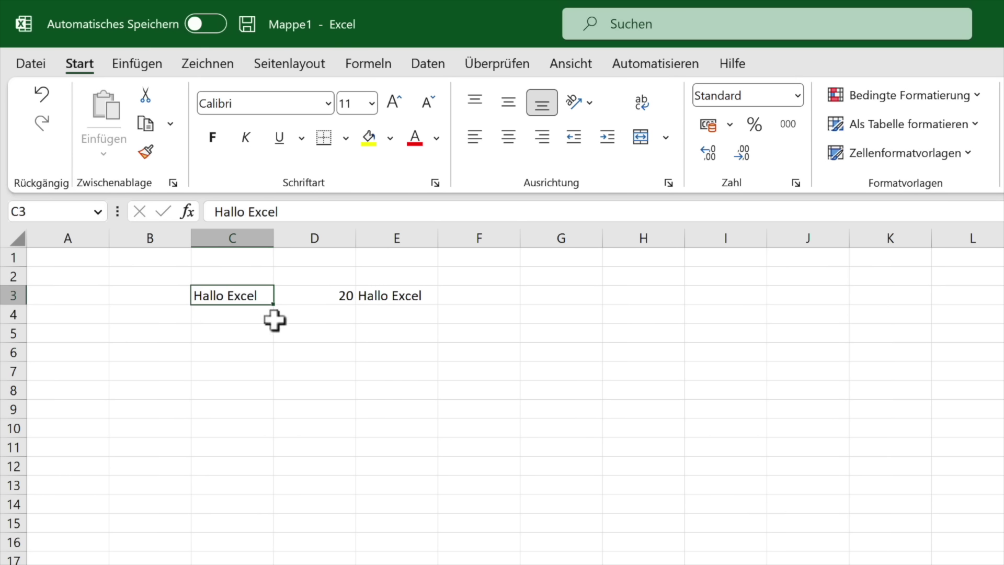
{"action": "mouse_move", "coordinate": [233, 295]}
{"action": "left_mouse_down"}
{"action": "mouse_move", "coordinate": [456, 382]}
{"action": "mouse_move", "coordinate": [430, 377]}
{"action": "left_mouse_up"}
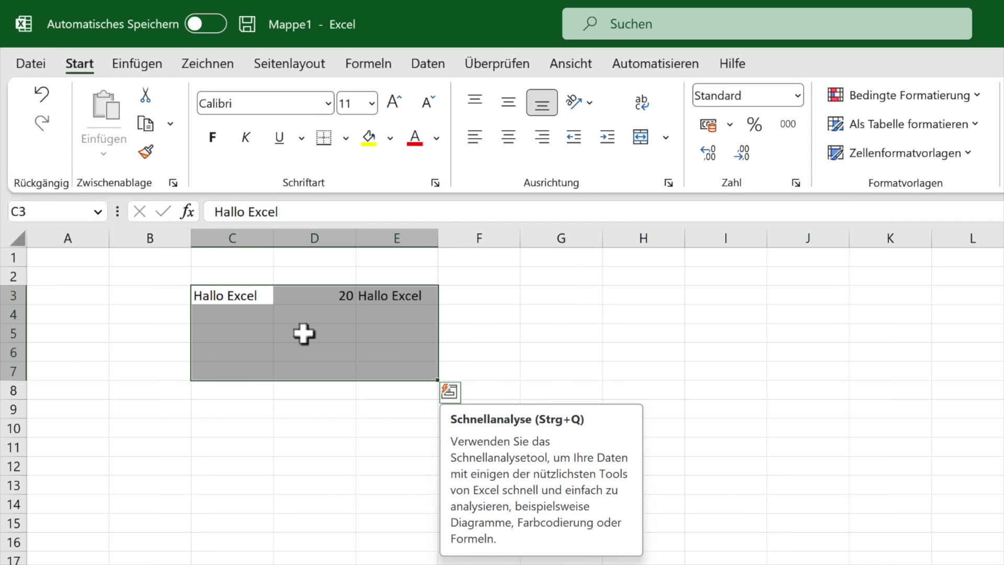
{"action": "mouse_move", "coordinate": [208, 294]}
{"action": "left_mouse_down"}
{"action": "mouse_move", "coordinate": [382, 336]}
{"action": "mouse_move", "coordinate": [397, 369]}
{"action": "left_mouse_up"}
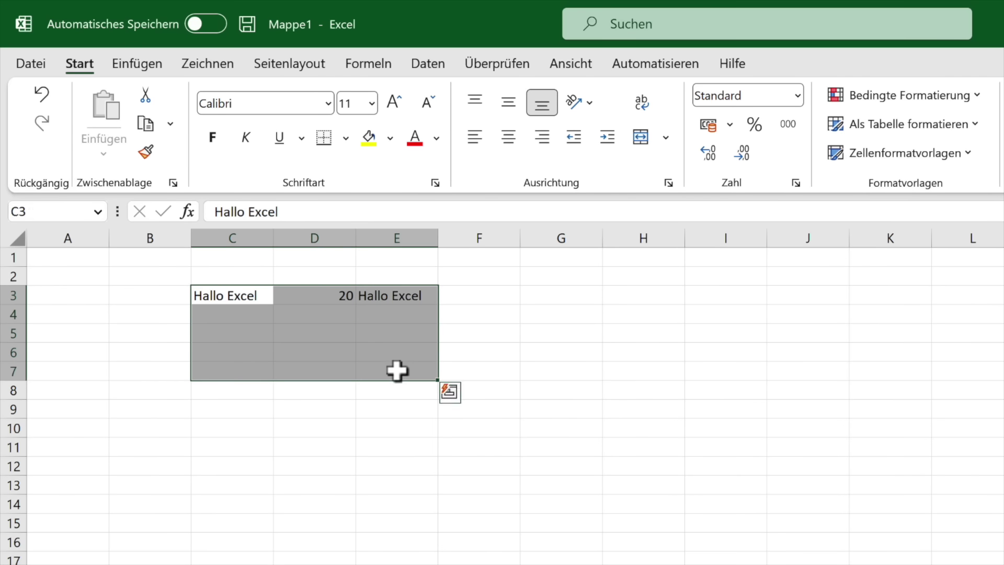
{"action": "left_click", "coordinate": [242, 294]}
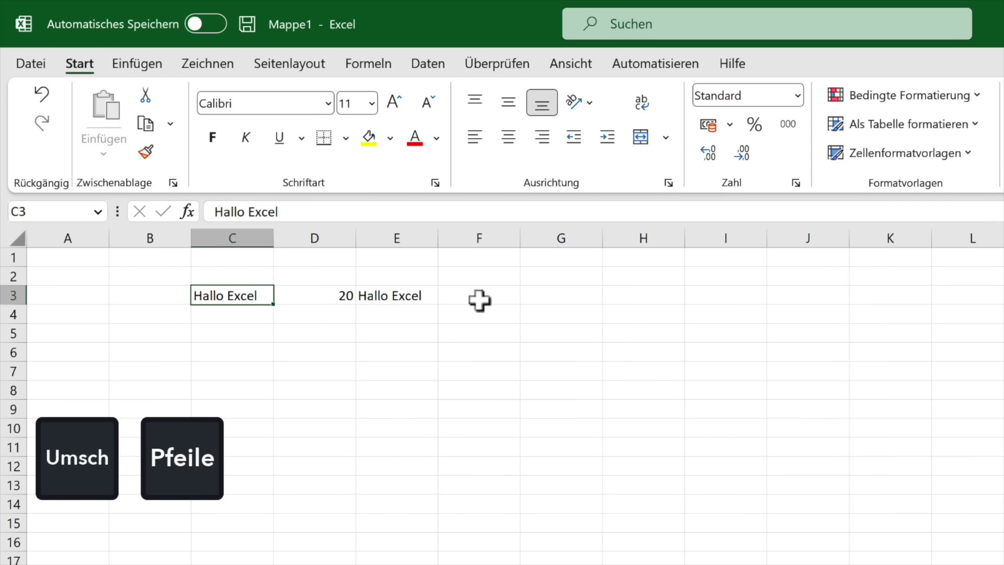
{"action": "key", "text": "shift+Down"}
{"action": "key", "text": "shift+Down"}
{"action": "key", "text": "shift+Right"}
{"action": "key", "text": "shift+Right"}
{"action": "key", "text": "shift+Down"}
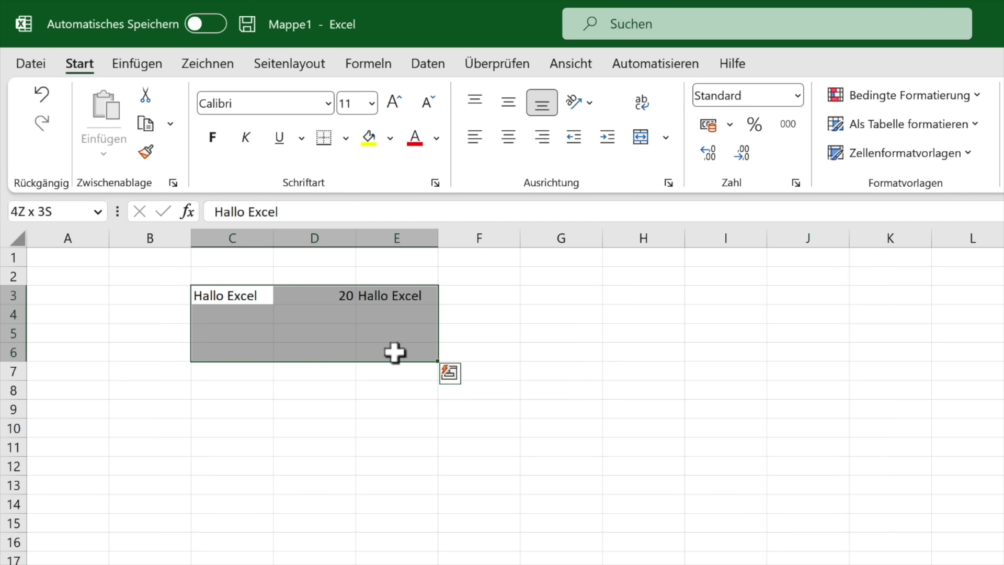
Type C3:E6 as a label in F6, then select that range and C3:C9
{"action": "left_click", "coordinate": [488, 353]}
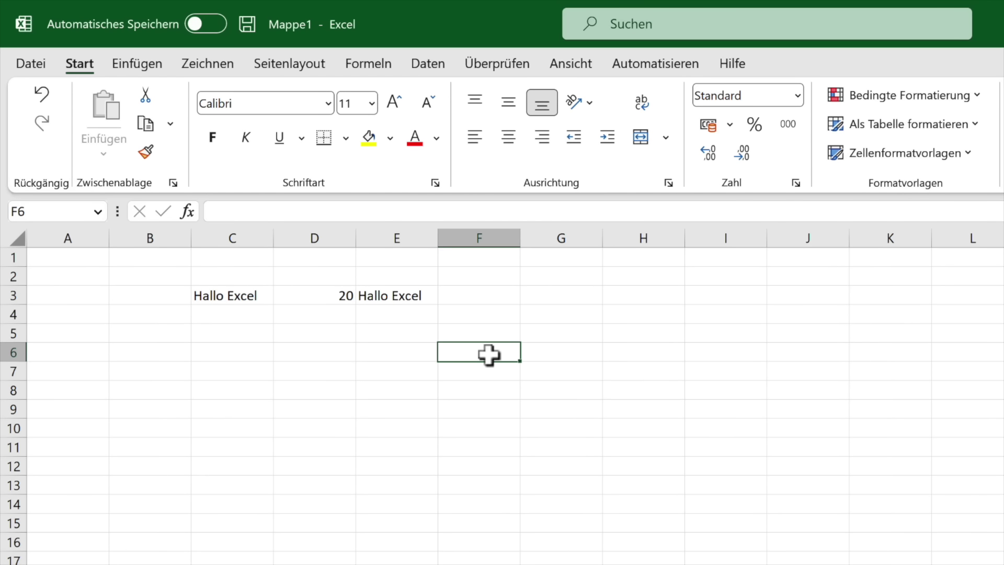
{"action": "type", "text": "C3:E6"}
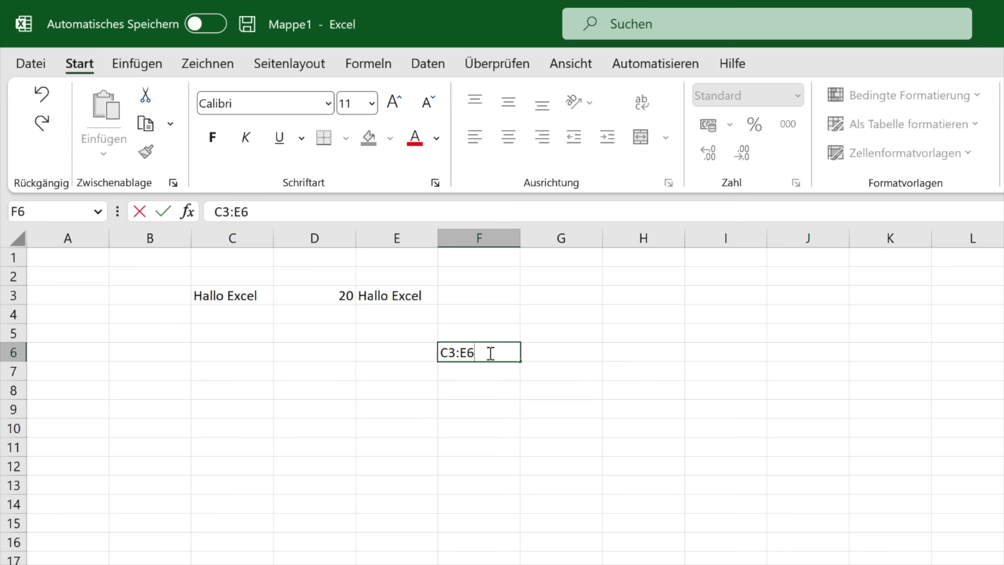
{"action": "key", "text": "Return"}
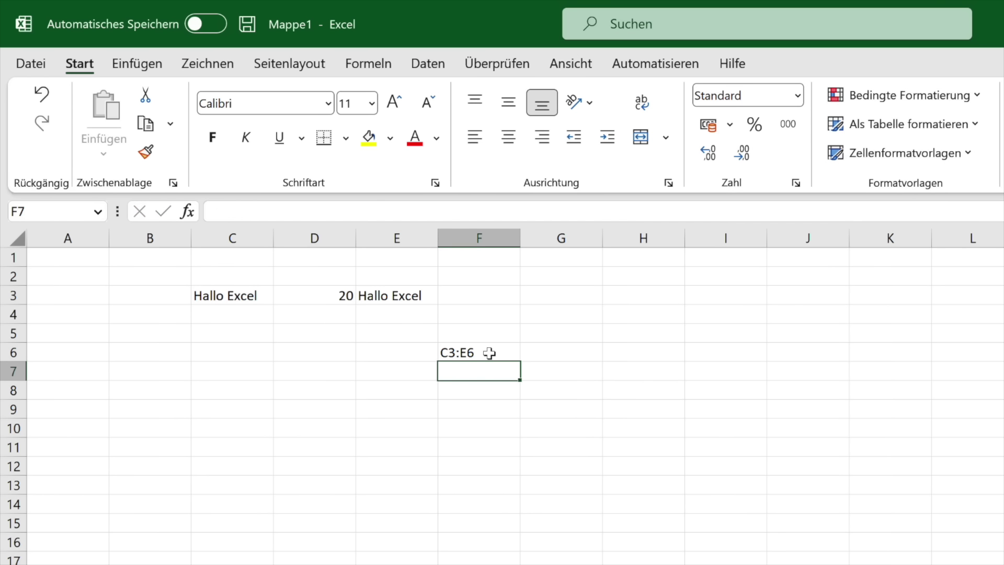
{"action": "left_click", "coordinate": [489, 353]}
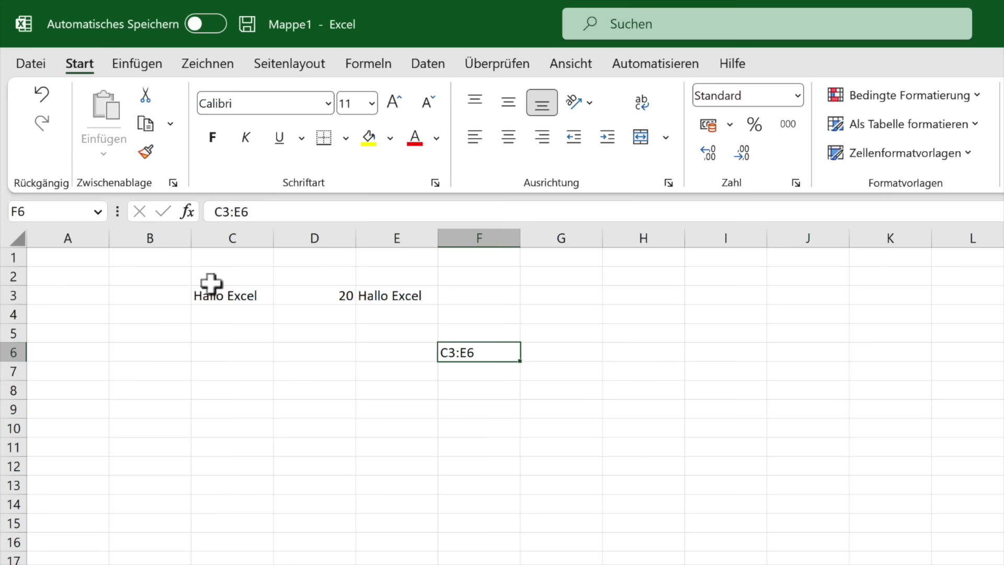
{"action": "left_click_drag", "start_coordinate": [220, 297], "coordinate": [413, 348]}
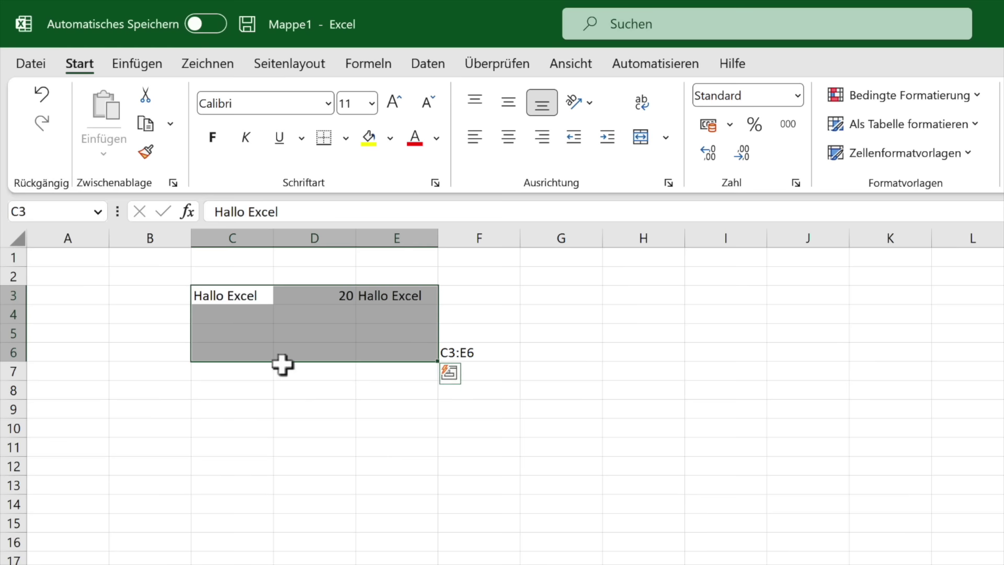
{"action": "mouse_move", "coordinate": [242, 294]}
{"action": "left_mouse_down"}
{"action": "mouse_move", "coordinate": [240, 407]}
{"action": "mouse_move", "coordinate": [241, 374]}
{"action": "left_mouse_up"}
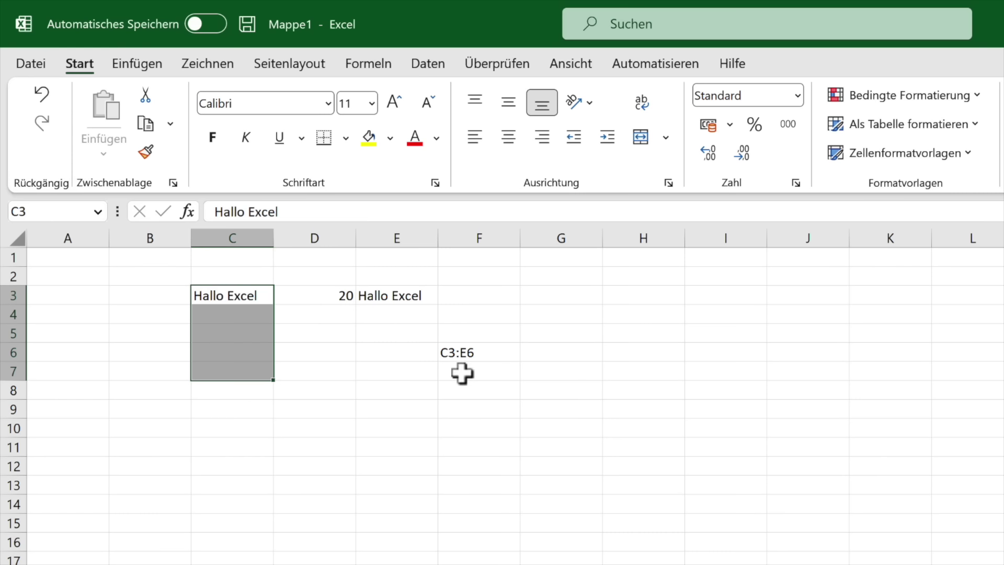
Type C3:C7 as a label in F7 and check both F6 and F7 labels
{"action": "left_click", "coordinate": [463, 373]}
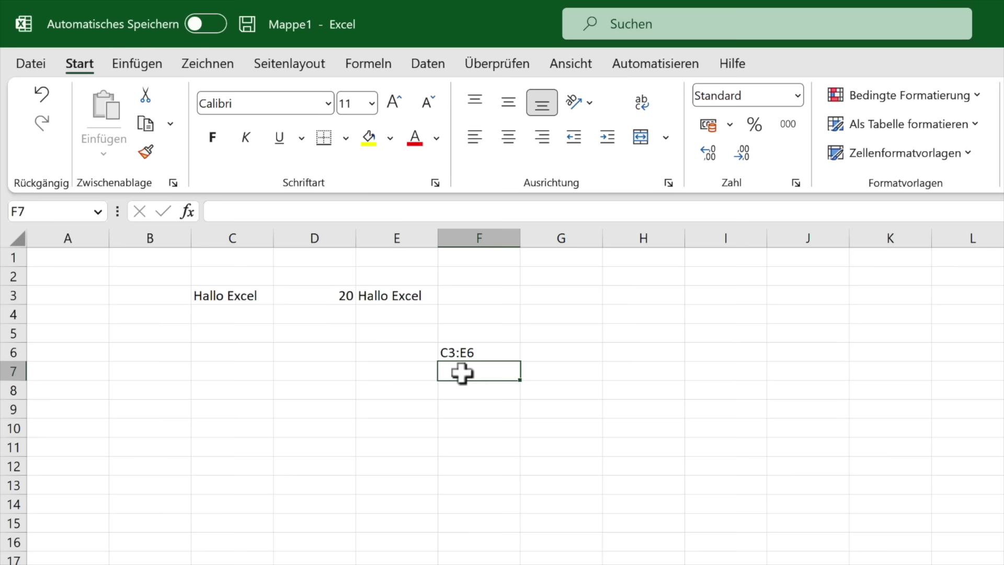
{"action": "type", "text": "C3:C7"}
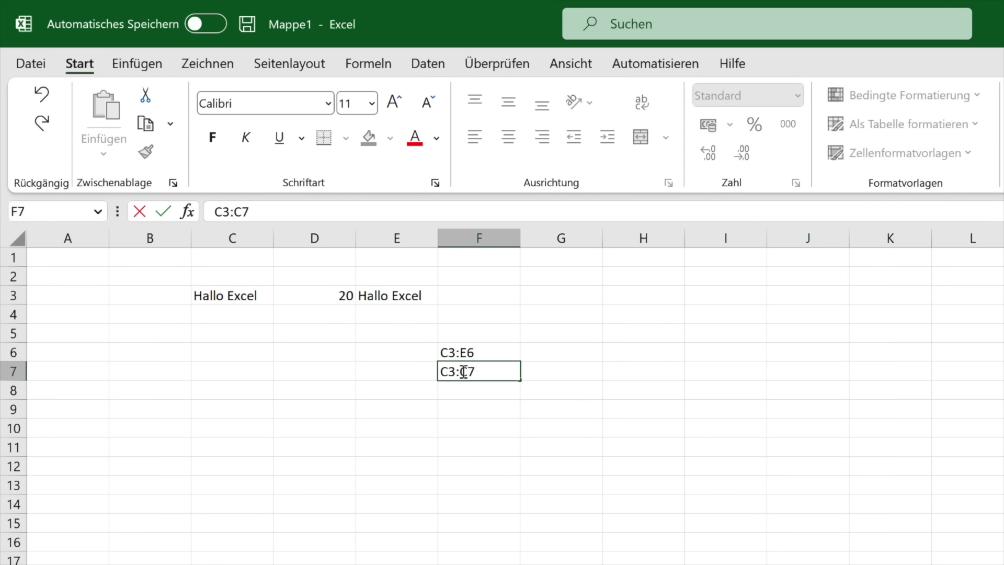
{"action": "left_click", "coordinate": [478, 396]}
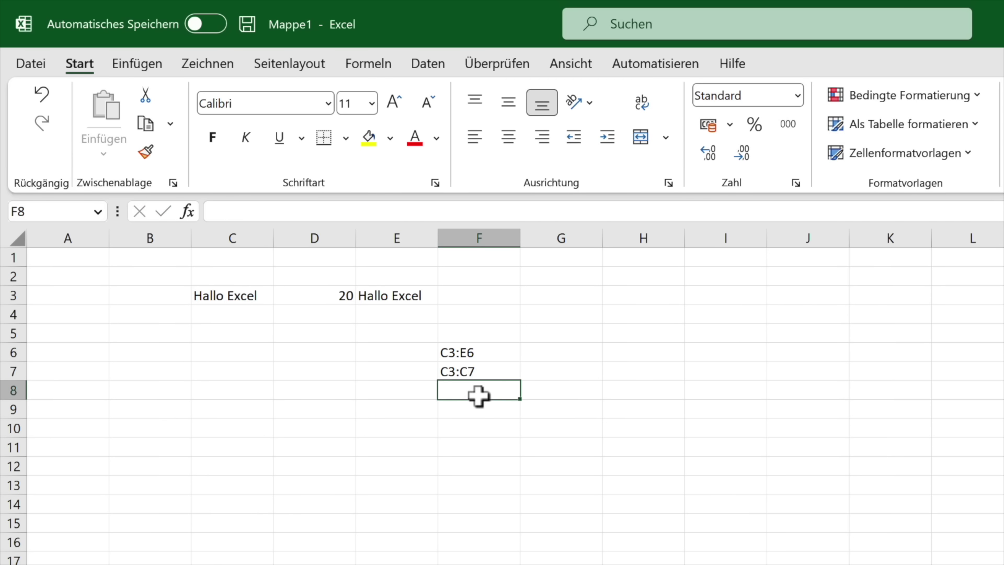
{"action": "left_click", "coordinate": [510, 352]}
{"action": "left_click", "coordinate": [508, 389]}
{"action": "left_click", "coordinate": [511, 372]}
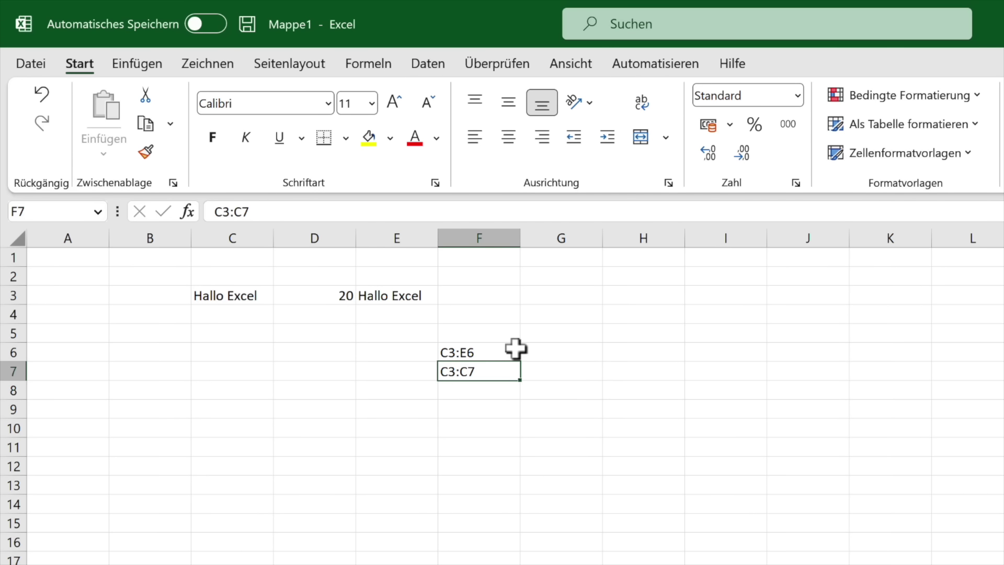
{"action": "left_click", "coordinate": [515, 349]}
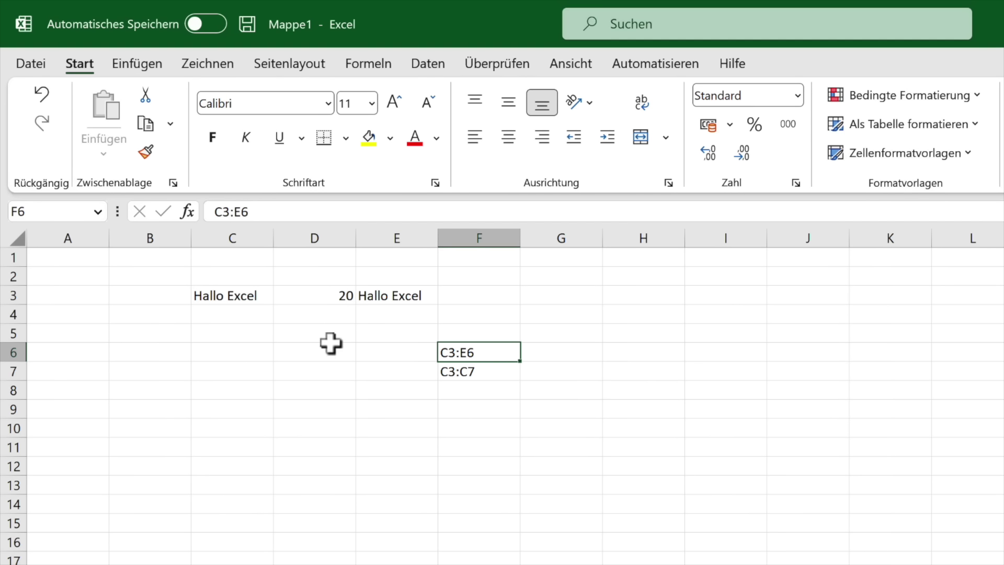
Select the block B3:F9 as a range demonstration, then return to C3
{"action": "left_click", "coordinate": [238, 318]}
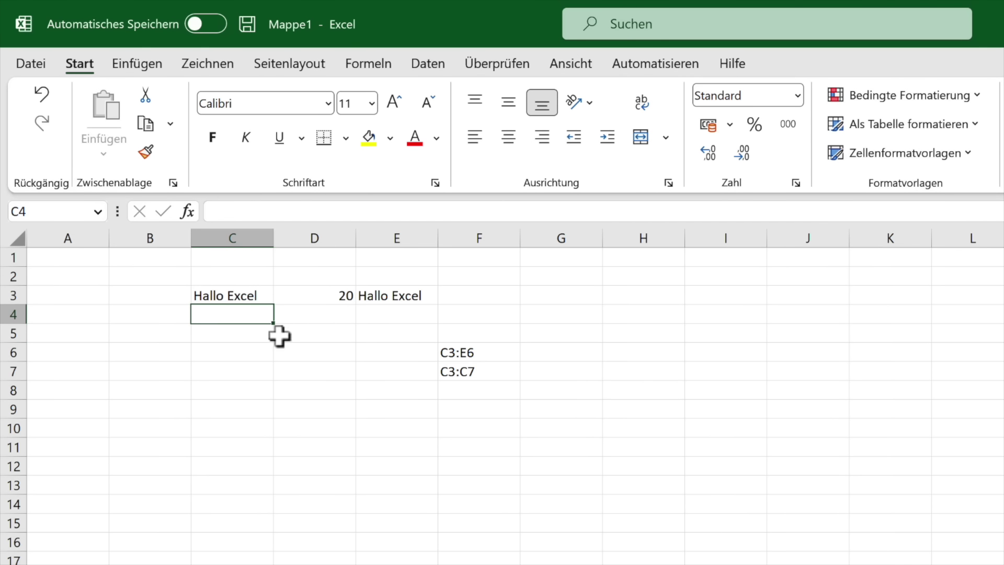
{"action": "left_click", "coordinate": [408, 349]}
{"action": "left_click", "coordinate": [139, 276]}
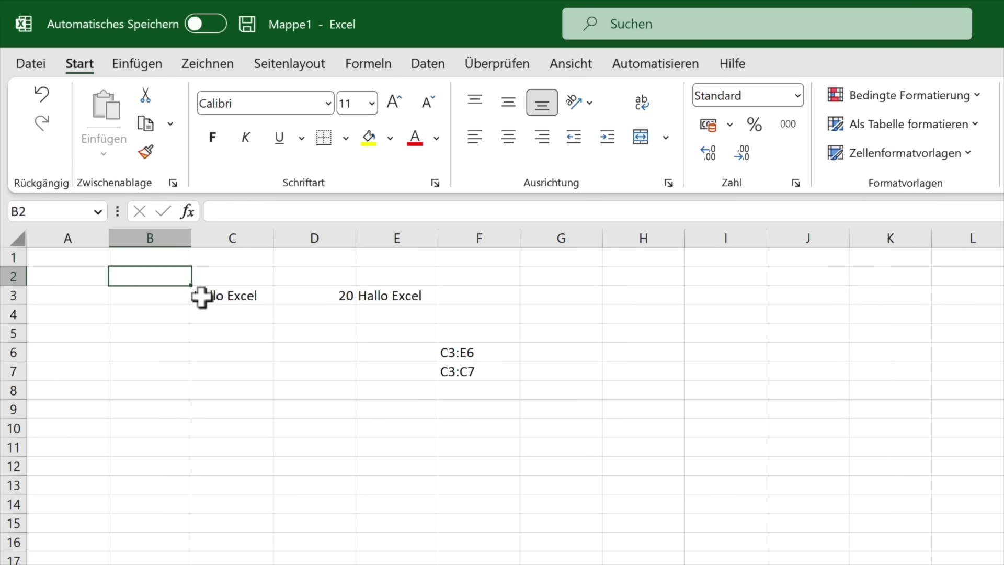
{"action": "left_click", "coordinate": [167, 297]}
{"action": "left_click_drag", "start_coordinate": [139, 302], "coordinate": [502, 412]}
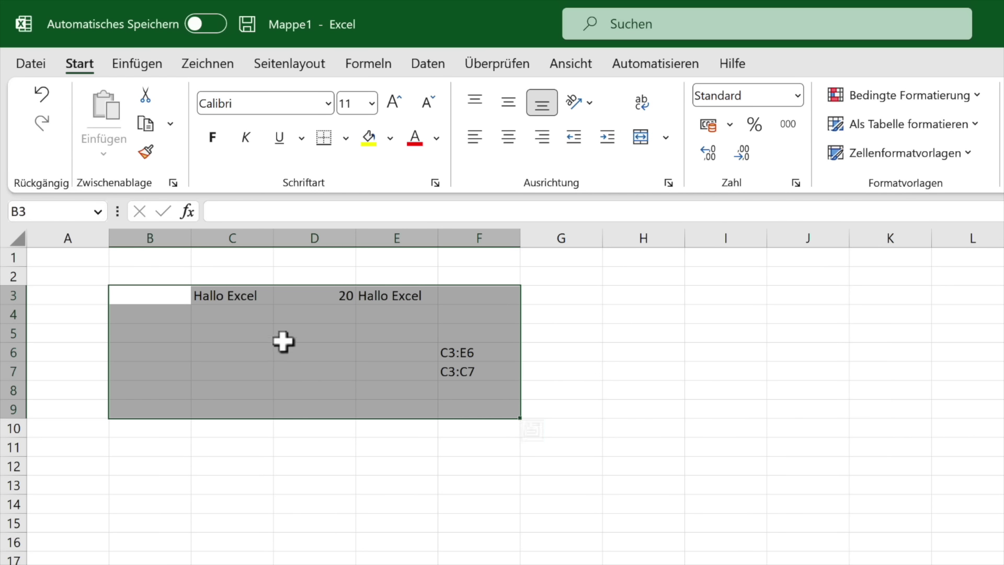
{"action": "left_click", "coordinate": [319, 329]}
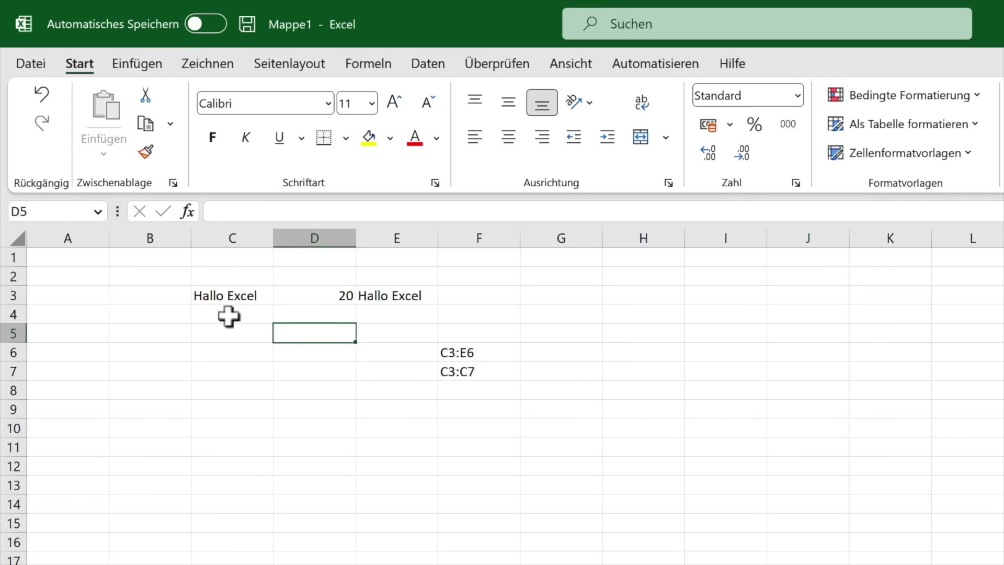
{"action": "left_click", "coordinate": [239, 302]}
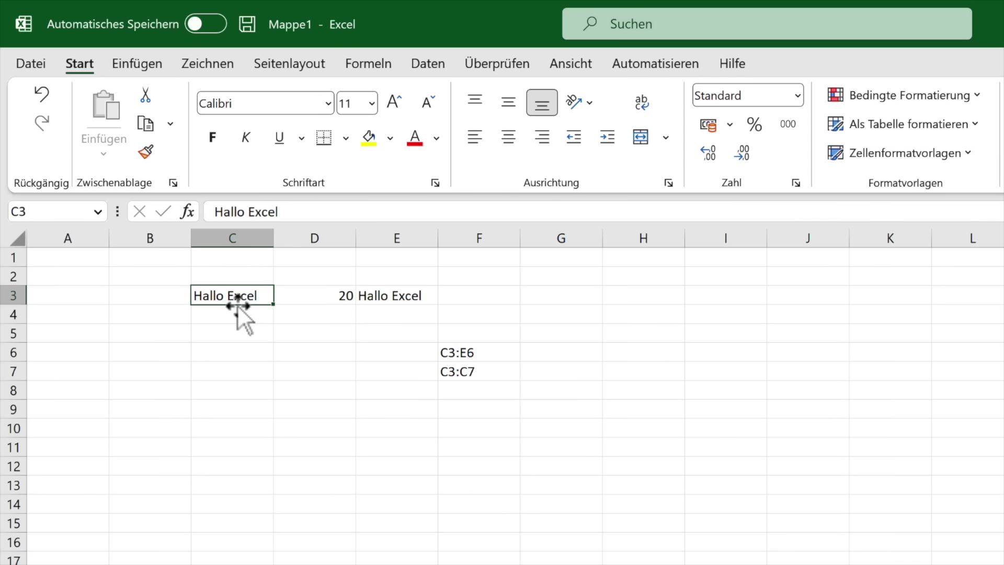
Move the Hallo Excel cell by drag and cut-paste, finally dropping it in D8
{"action": "left_click_drag", "start_coordinate": [237, 306], "coordinate": [271, 378]}
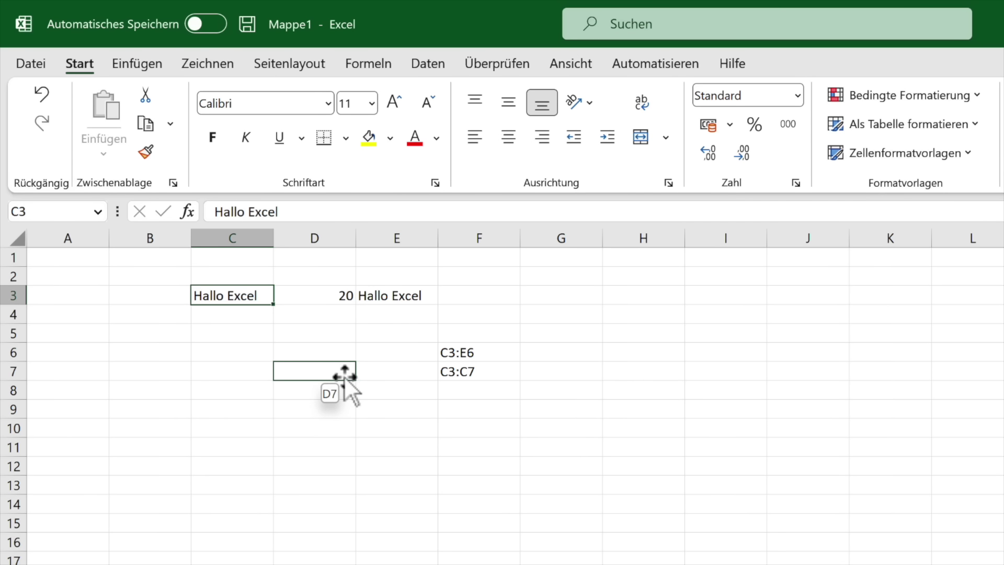
{"action": "left_click_drag", "start_coordinate": [344, 375], "coordinate": [344, 377]}
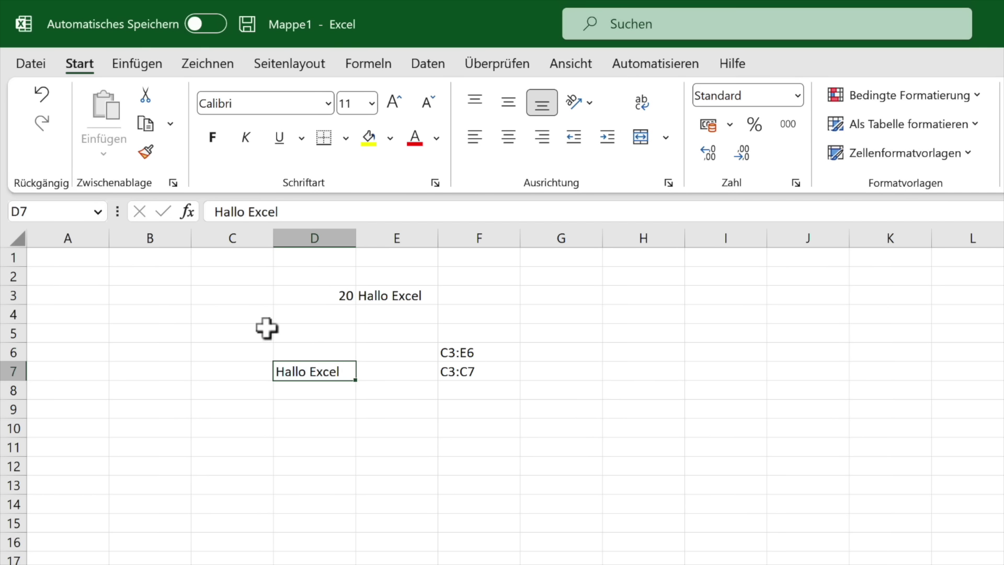
{"action": "key", "text": "ctrl+x"}
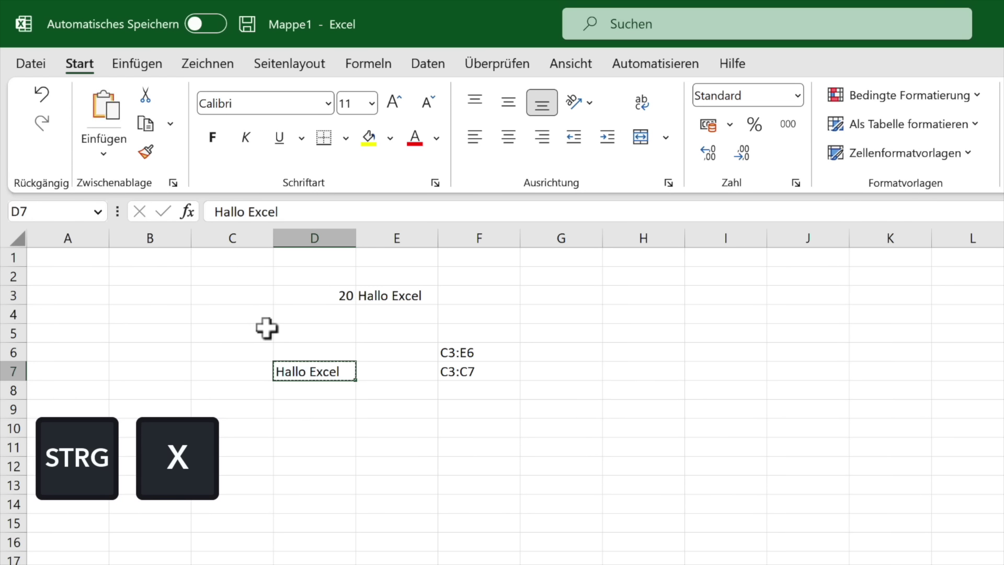
{"action": "left_click", "coordinate": [218, 303]}
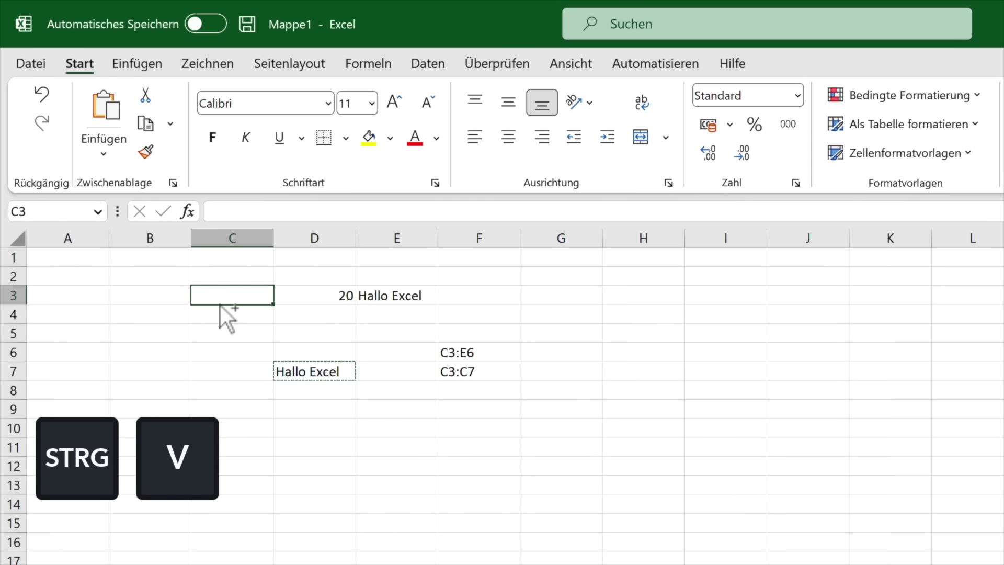
{"action": "key", "text": "ctrl+v"}
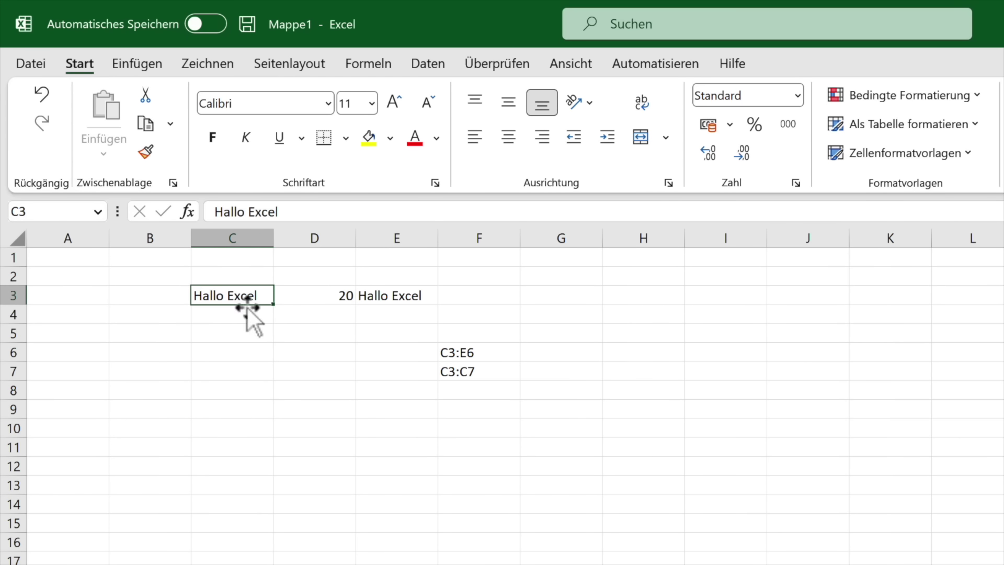
{"action": "left_click_drag", "start_coordinate": [247, 304], "coordinate": [344, 396]}
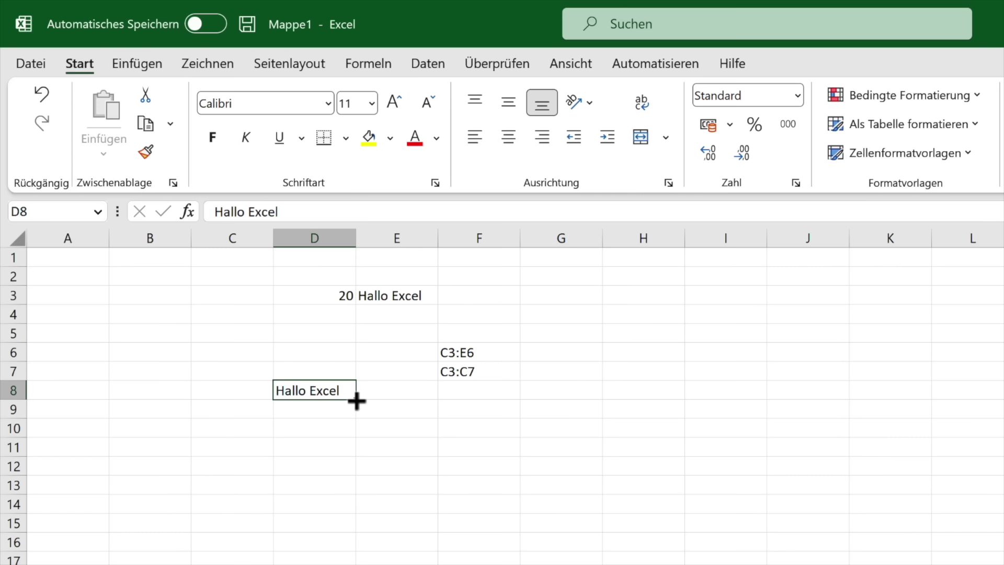
Copy Hallo Excel down D8:D11 and fill E3's =D8 formula down to E6
{"action": "left_click_drag", "start_coordinate": [357, 401], "coordinate": [352, 458]}
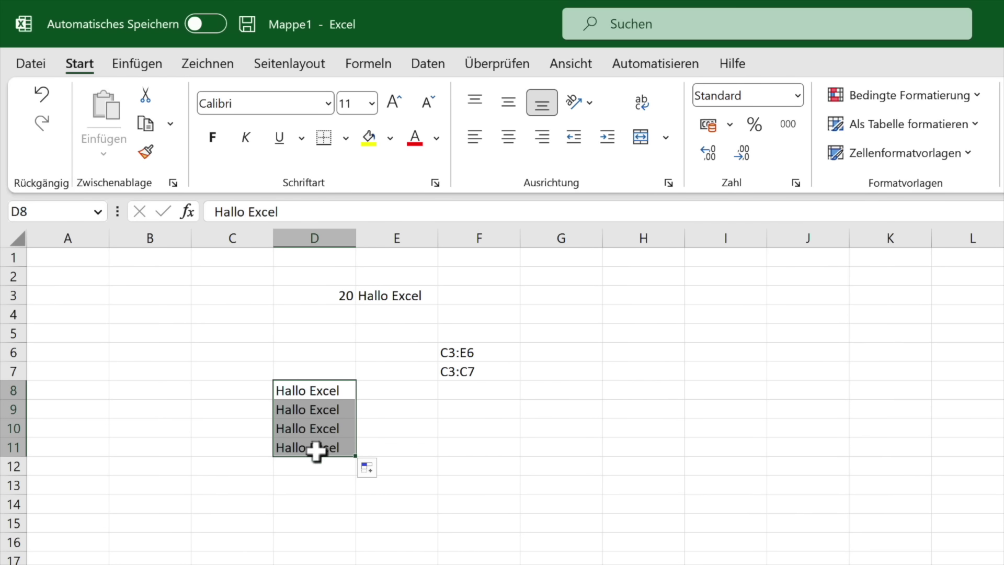
{"action": "left_click", "coordinate": [412, 295]}
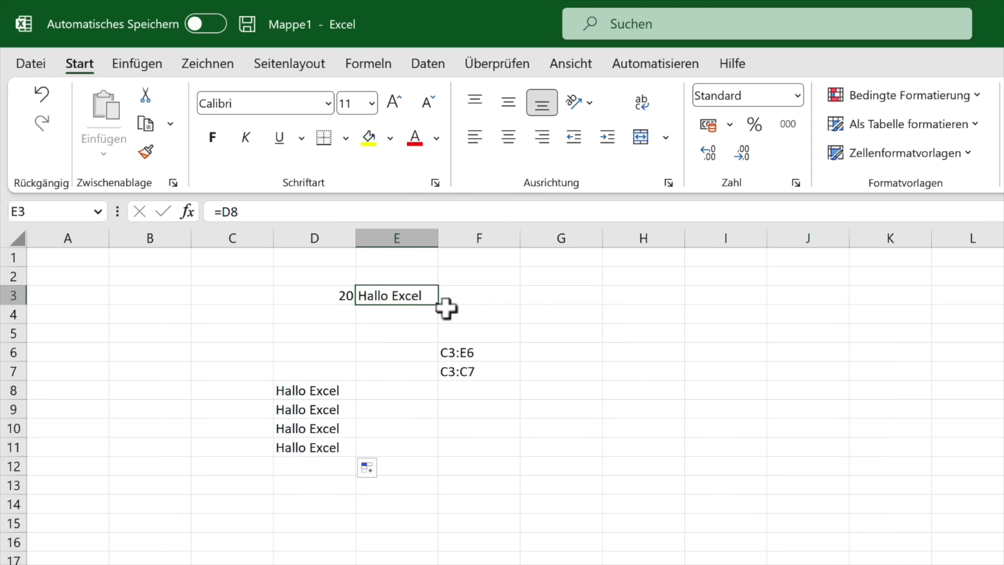
{"action": "left_click_drag", "start_coordinate": [438, 306], "coordinate": [434, 351]}
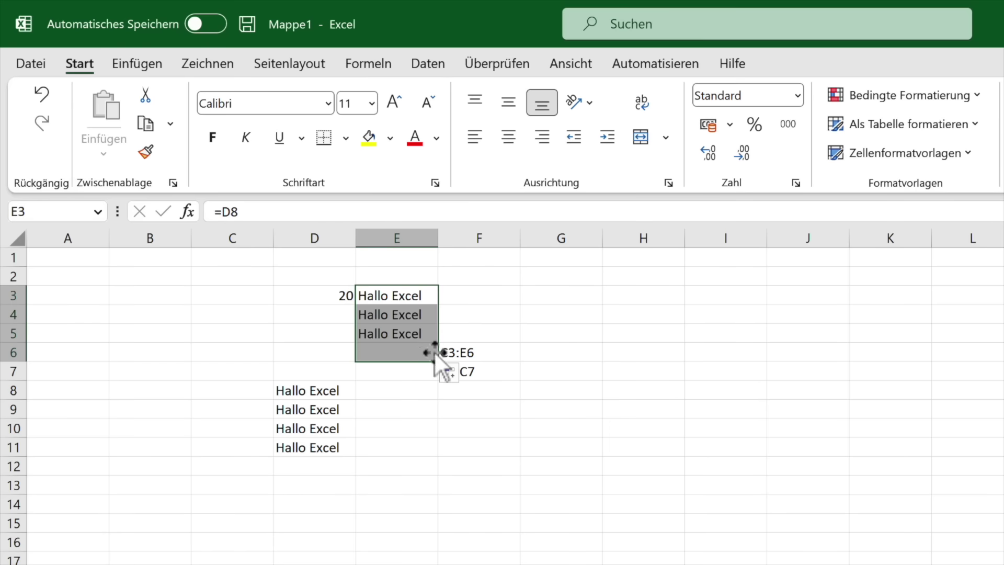
{"action": "left_click", "coordinate": [413, 296]}
{"action": "left_click", "coordinate": [406, 314]}
{"action": "left_click", "coordinate": [410, 339]}
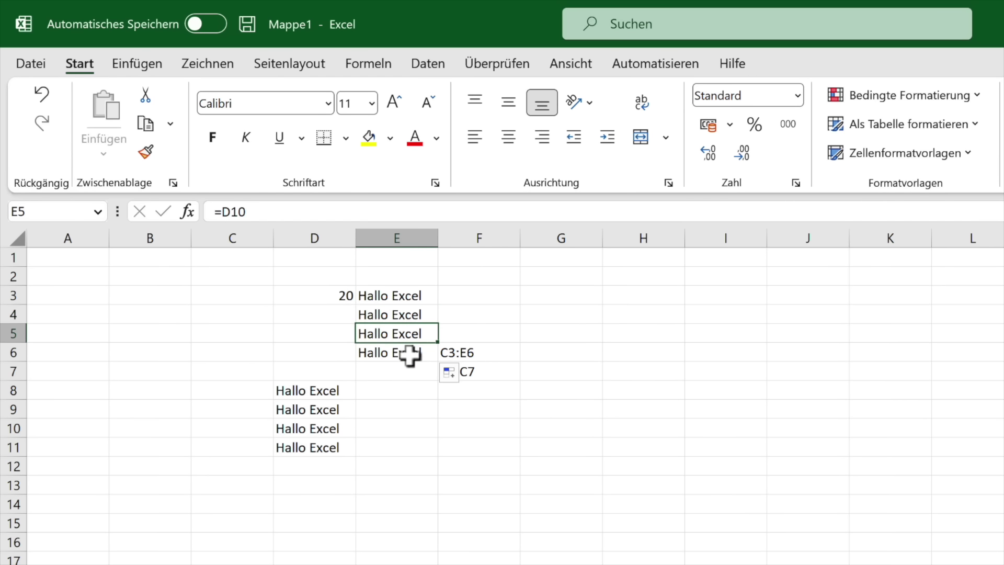
{"action": "left_click", "coordinate": [409, 353]}
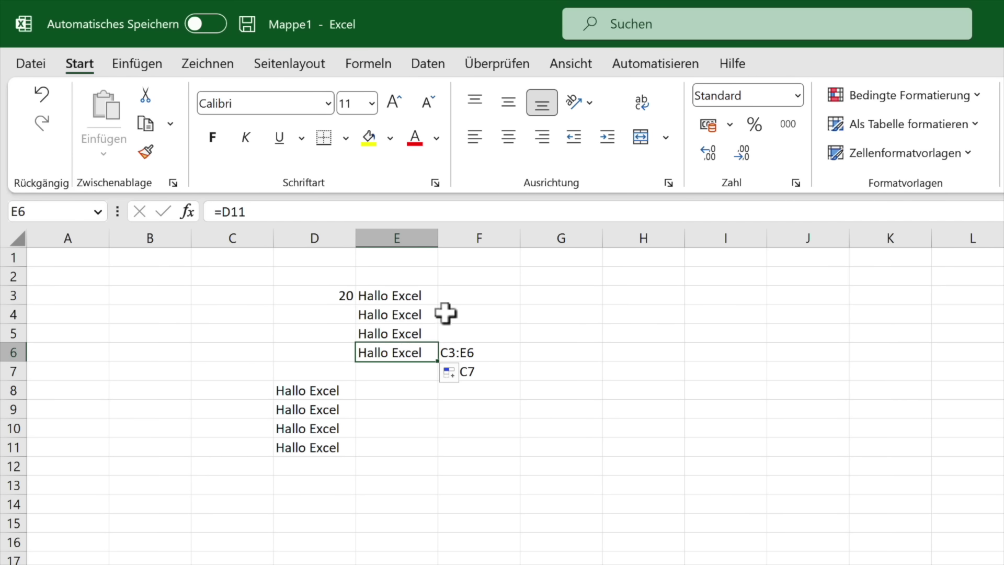
{"action": "left_click", "coordinate": [427, 293]}
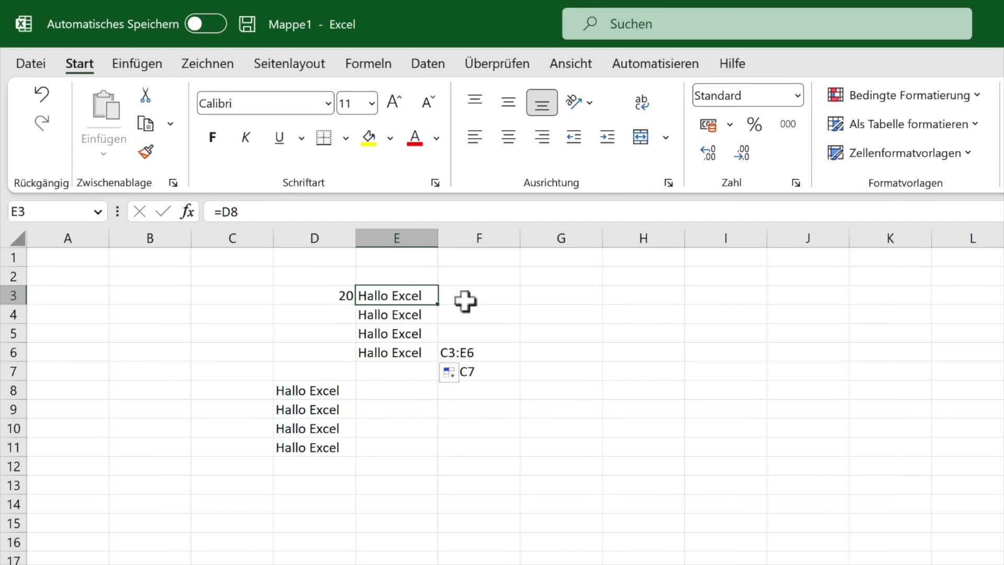
Inspect the E3:E6 formulas, which reference D8 through D11
{"action": "left_click", "coordinate": [304, 394]}
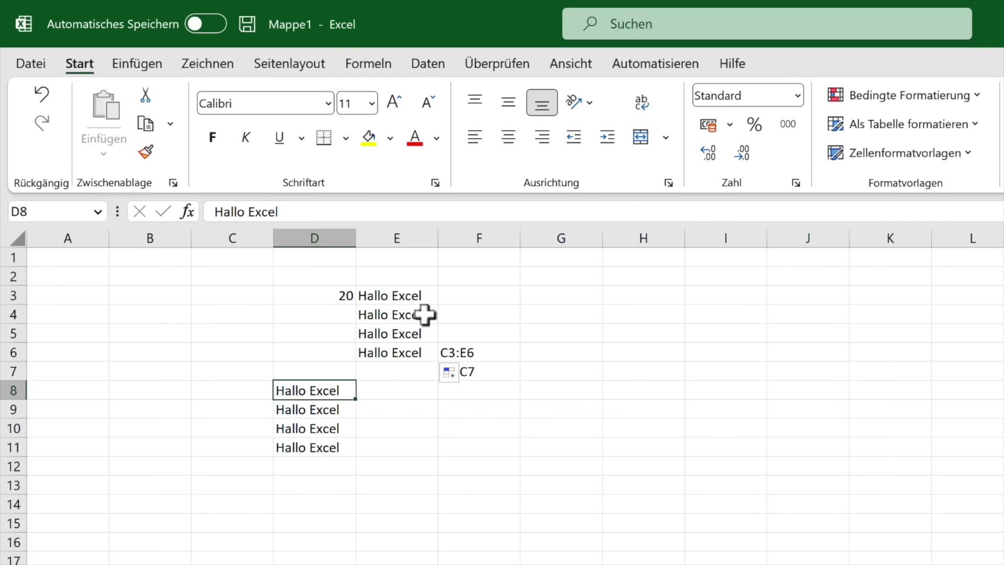
{"action": "left_click", "coordinate": [424, 296]}
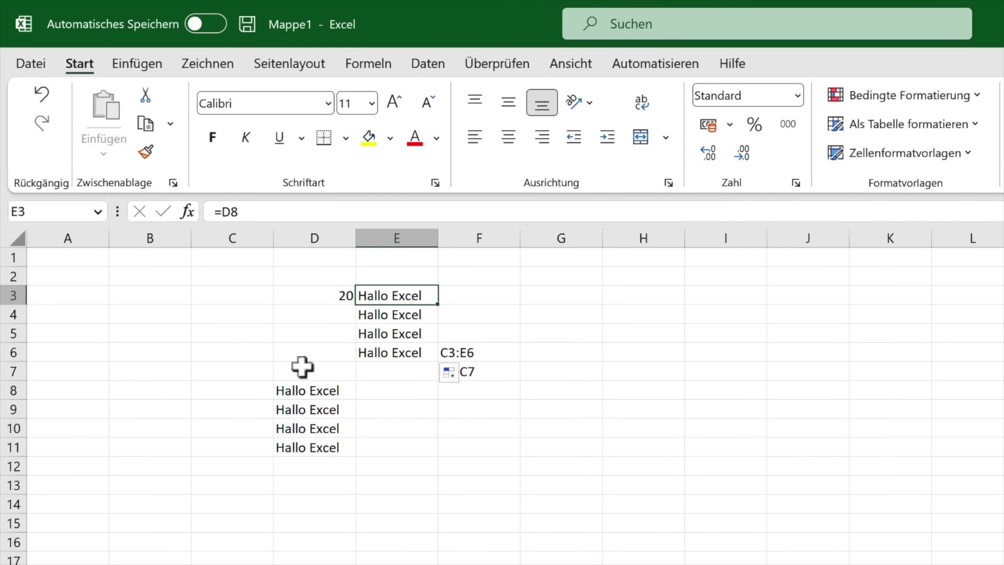
{"action": "left_click", "coordinate": [418, 315]}
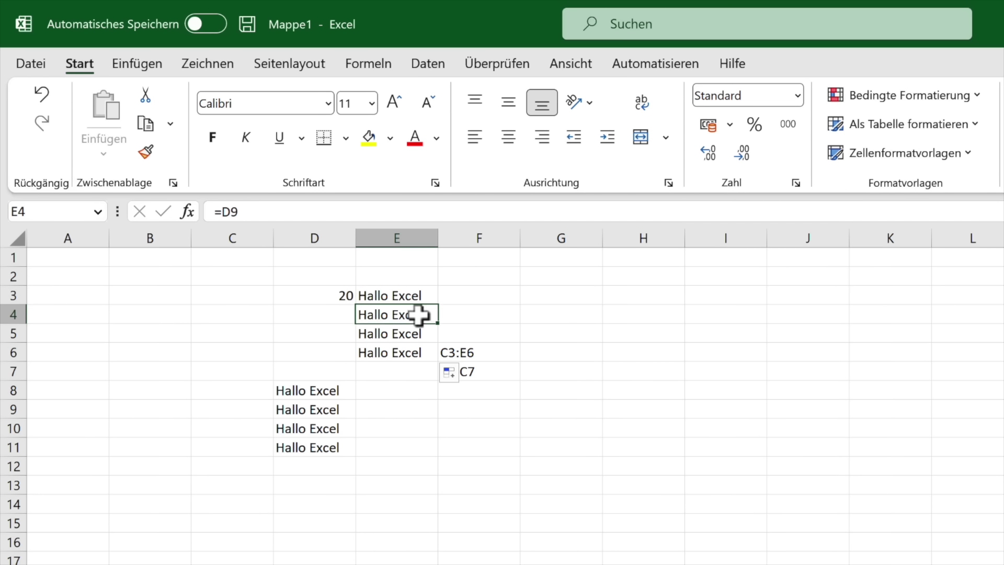
{"action": "left_click", "coordinate": [405, 339]}
{"action": "left_click", "coordinate": [414, 354]}
{"action": "left_click", "coordinate": [425, 315]}
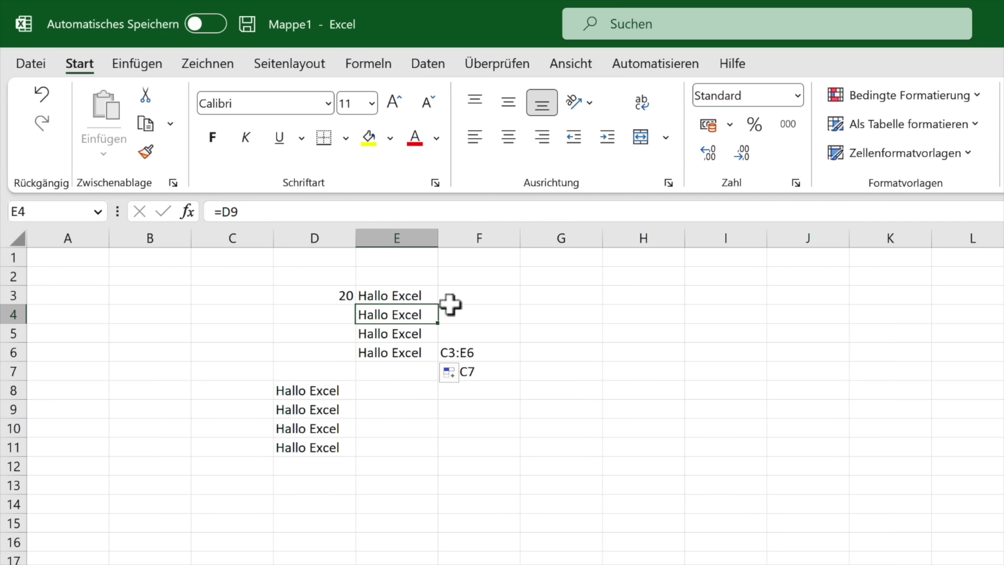
{"action": "left_click", "coordinate": [424, 296]}
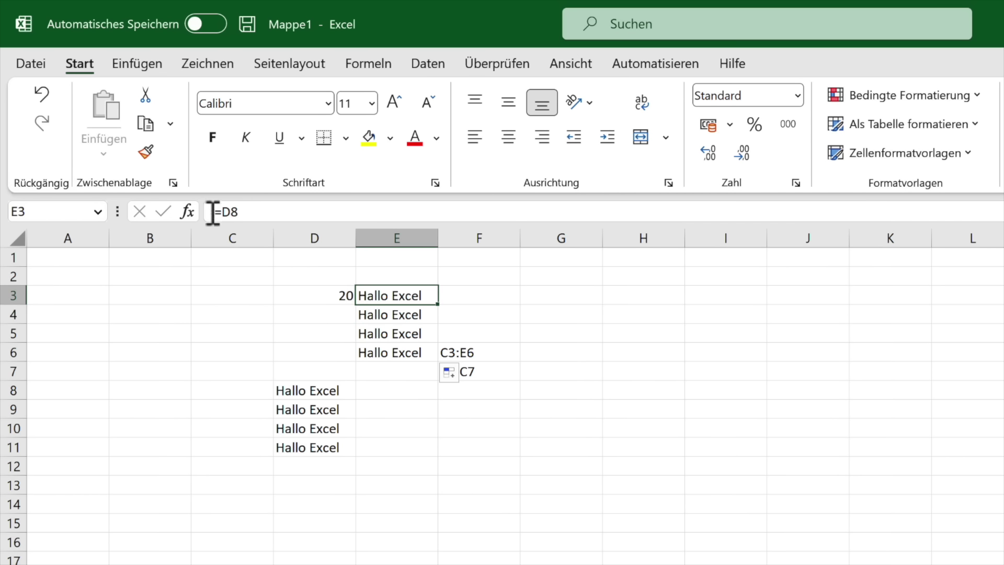
{"action": "left_click", "coordinate": [415, 314]}
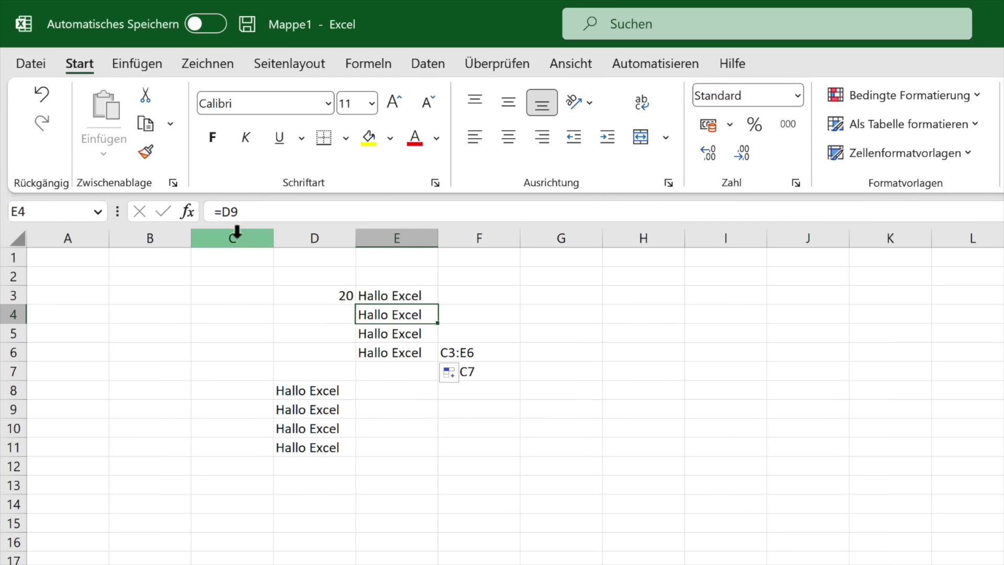
{"action": "left_click", "coordinate": [417, 345]}
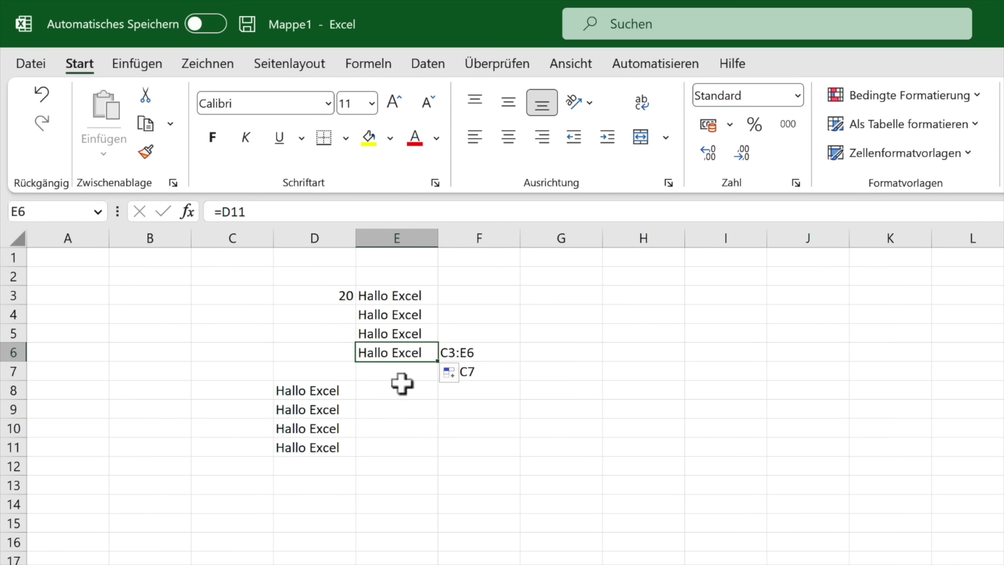
{"action": "left_click", "coordinate": [381, 412]}
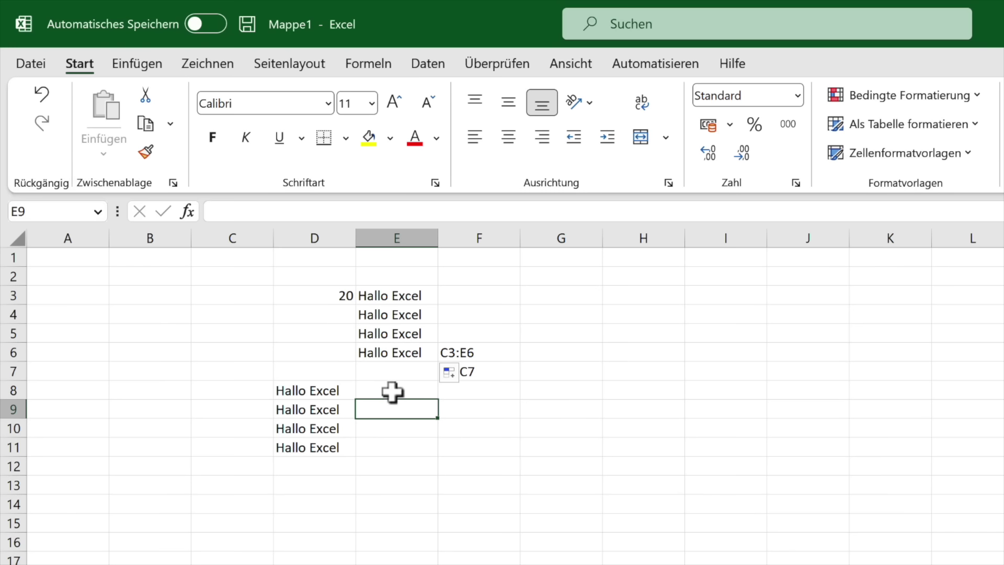
Enter 'Hier steht ein langer Text, der so sicher nicht in eine Zelle passt!' in D2, then add and delete 200 in E2
{"action": "left_click", "coordinate": [322, 277]}
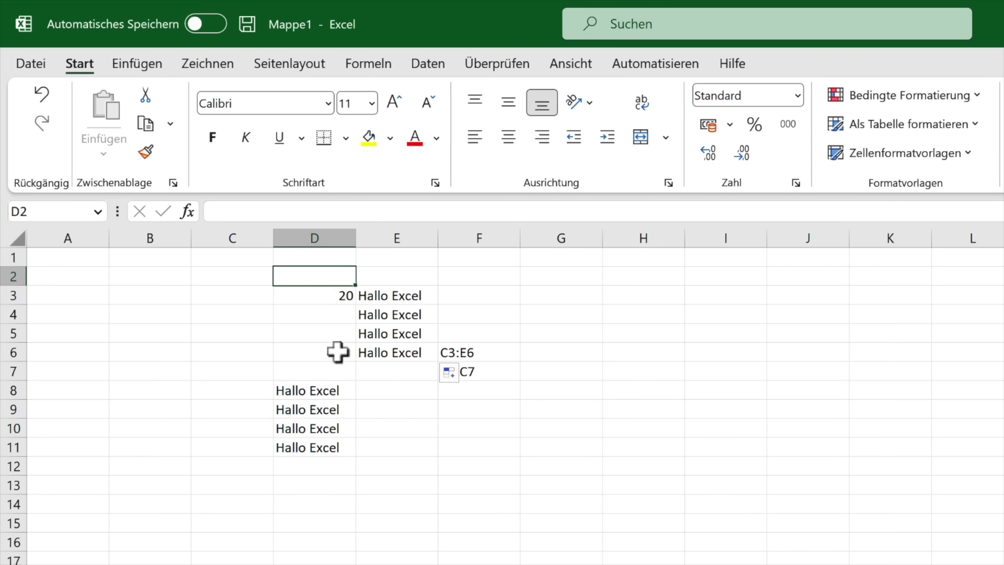
{"action": "type", "text": "Hier steht ein langer Text, der so sicher nicht in eine Zelle passt!"}
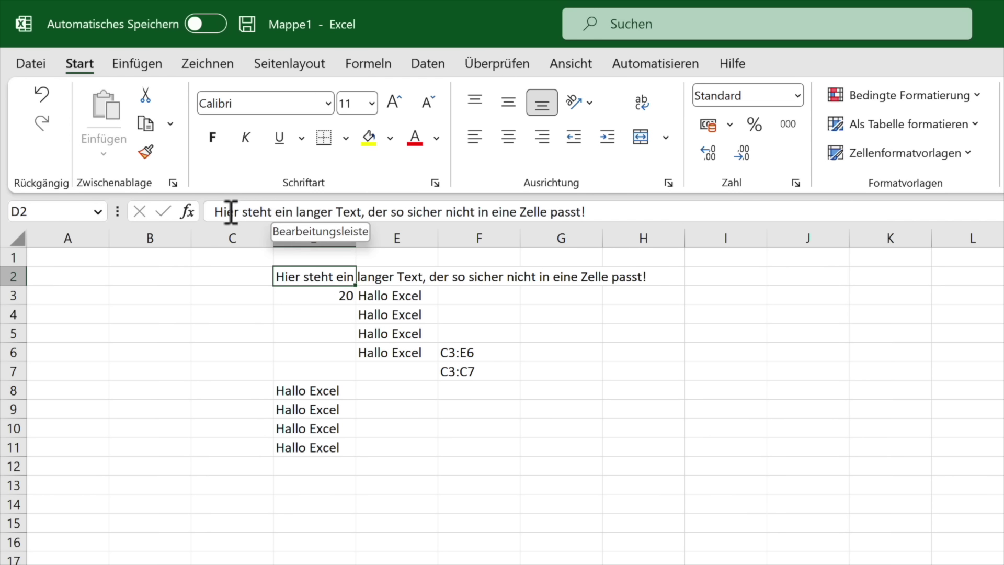
{"action": "left_click", "coordinate": [403, 280]}
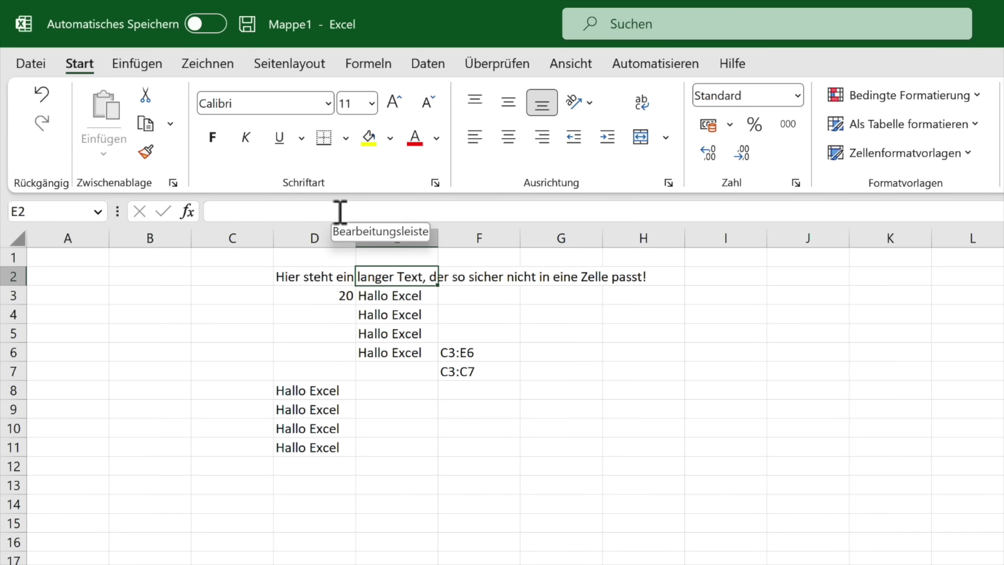
{"action": "type", "text": "200"}
{"action": "key", "text": "Return"}
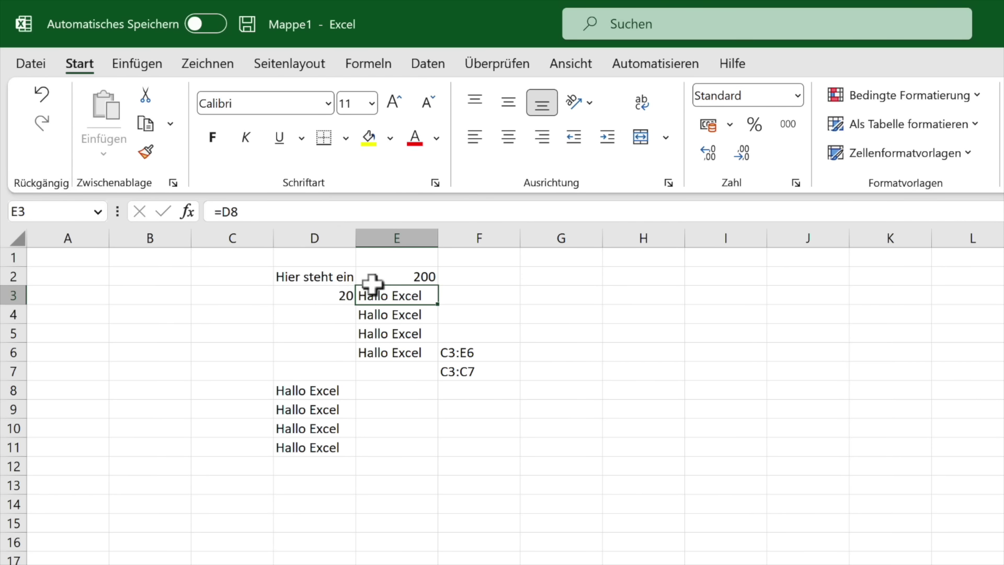
{"action": "left_click", "coordinate": [405, 277]}
{"action": "key", "text": "Delete"}
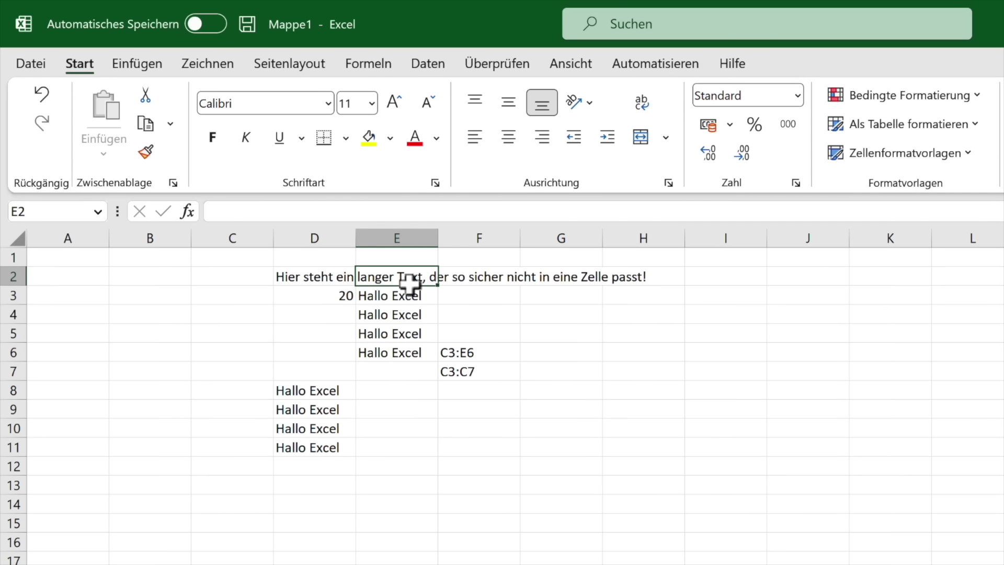
{"action": "left_click", "coordinate": [327, 277]}
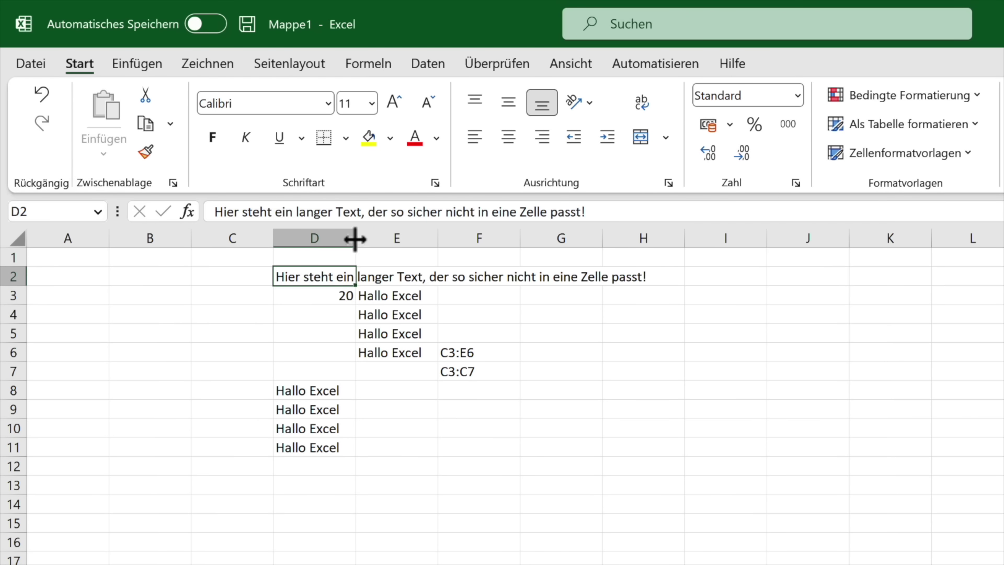
Widen column D, autofit it to the sentence, narrow it again, and drag row 2 taller
{"action": "left_click_drag", "start_coordinate": [355, 238], "coordinate": [461, 239]}
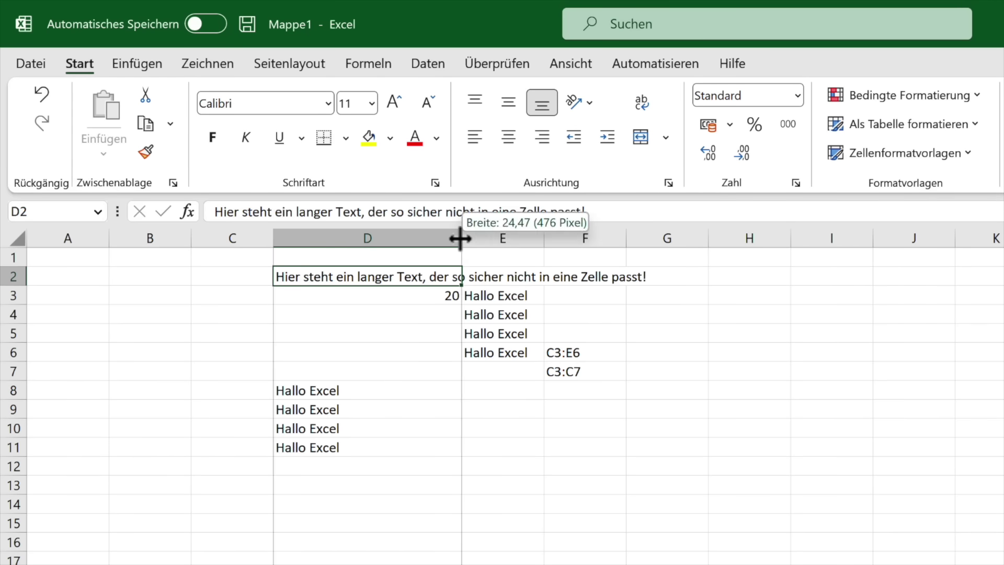
{"action": "double_click", "coordinate": [460, 238]}
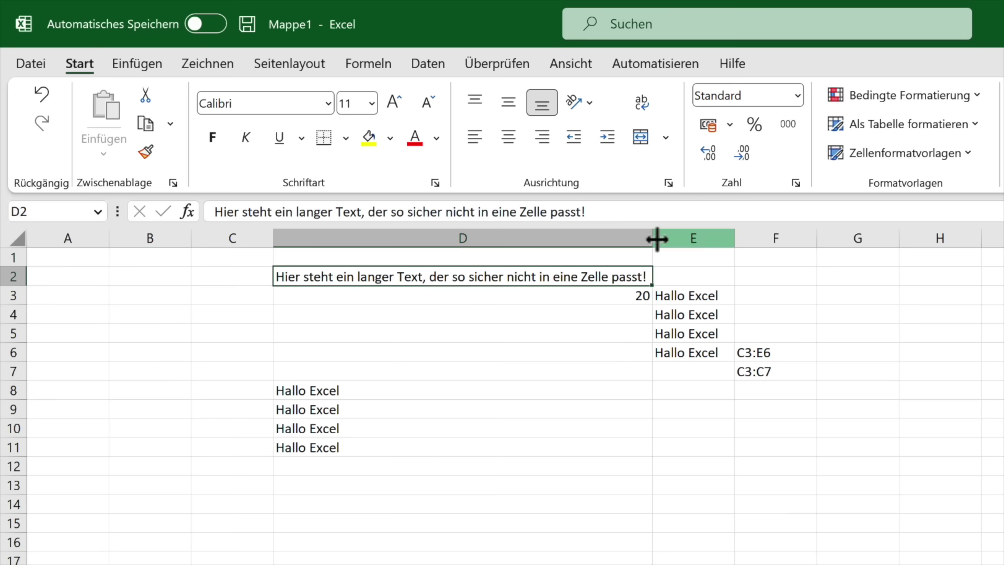
{"action": "left_click_drag", "start_coordinate": [652, 238], "coordinate": [384, 239]}
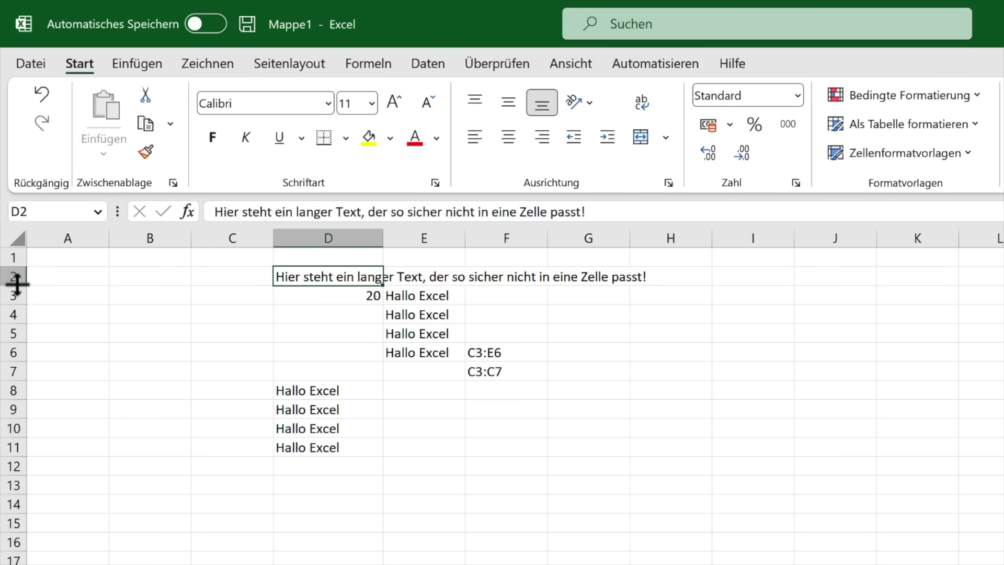
{"action": "left_click_drag", "start_coordinate": [16, 285], "coordinate": [16, 314]}
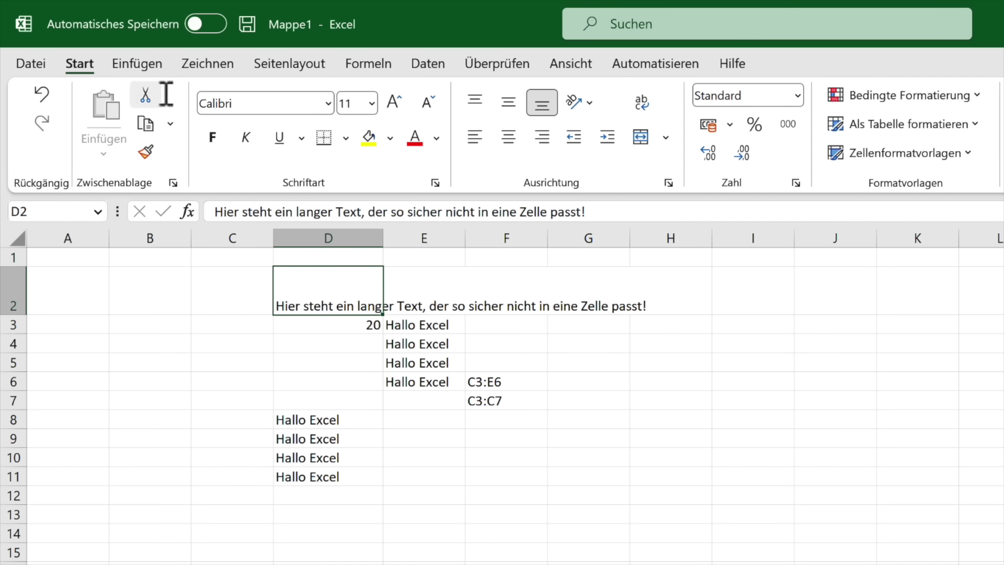
Turn on Zeilenumbruch for D2, autofit row 2's height, then switch wrapping off again
{"action": "left_click", "coordinate": [648, 113]}
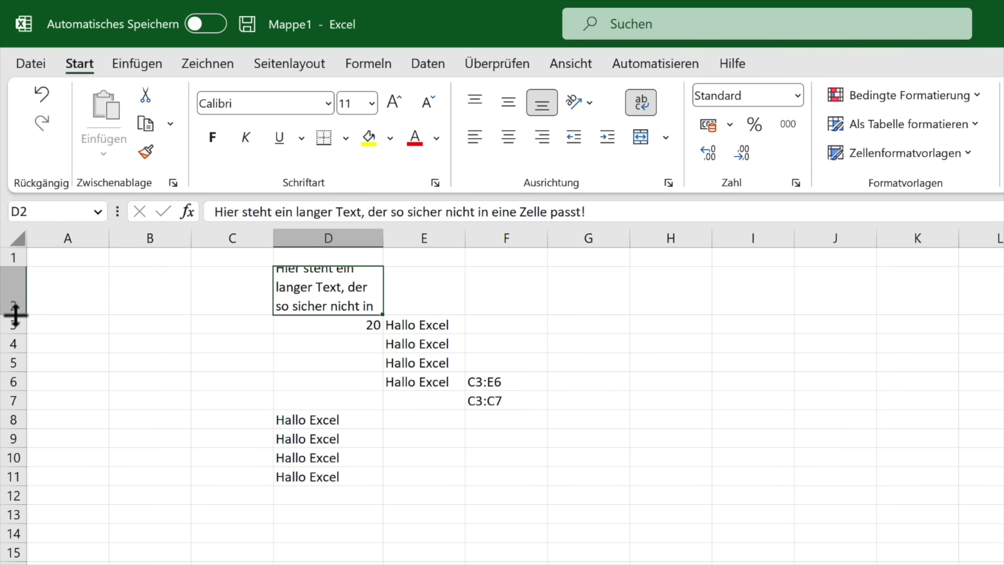
{"action": "double_click", "coordinate": [14, 314]}
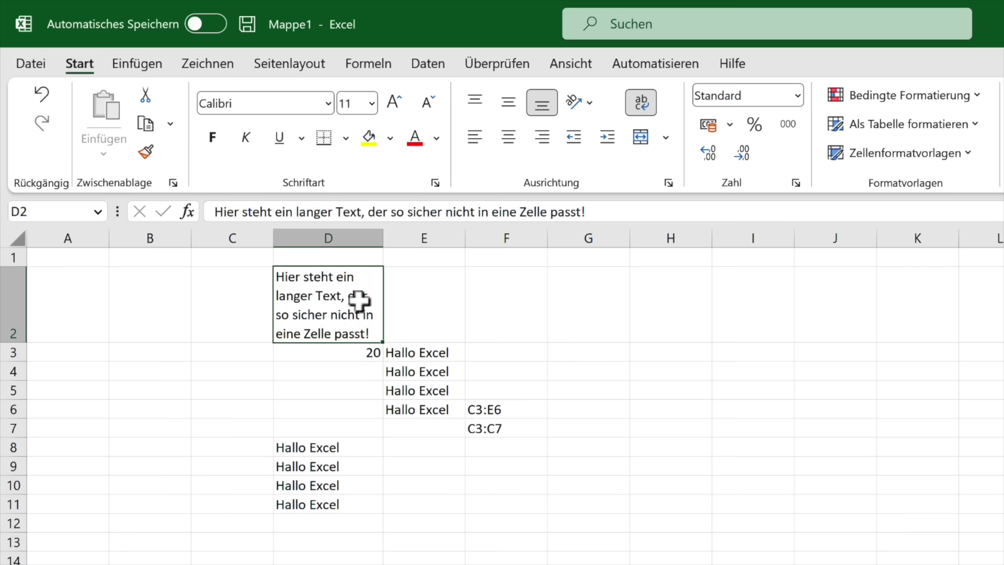
{"action": "left_click", "coordinate": [645, 105]}
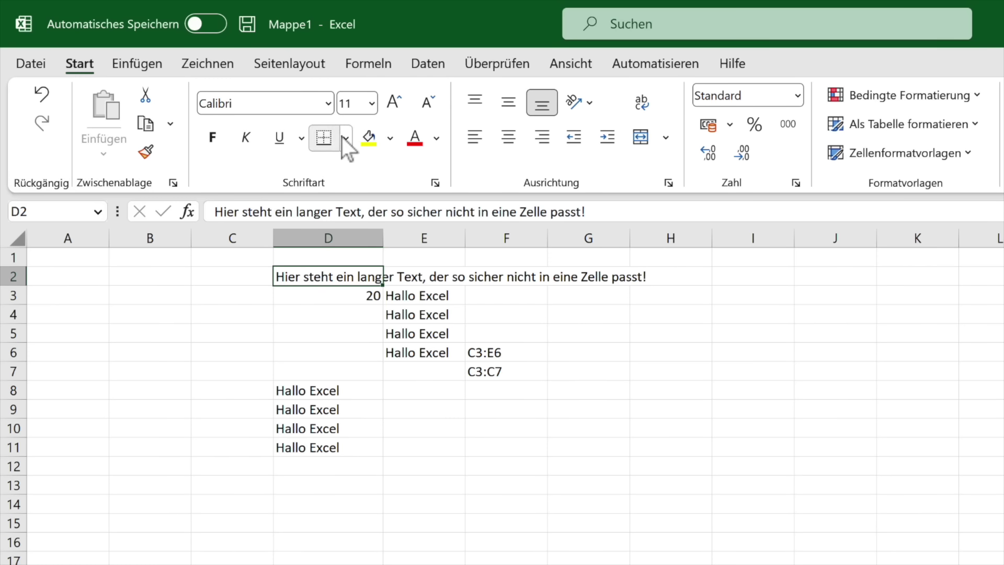
Browse the Start, Einfügen, Zeichnen and Seitenlayout ribbon tabs, ending on Formeln
{"action": "left_click", "coordinate": [154, 65]}
{"action": "left_click", "coordinate": [214, 65]}
{"action": "left_click", "coordinate": [294, 68]}
{"action": "left_click", "coordinate": [365, 66]}
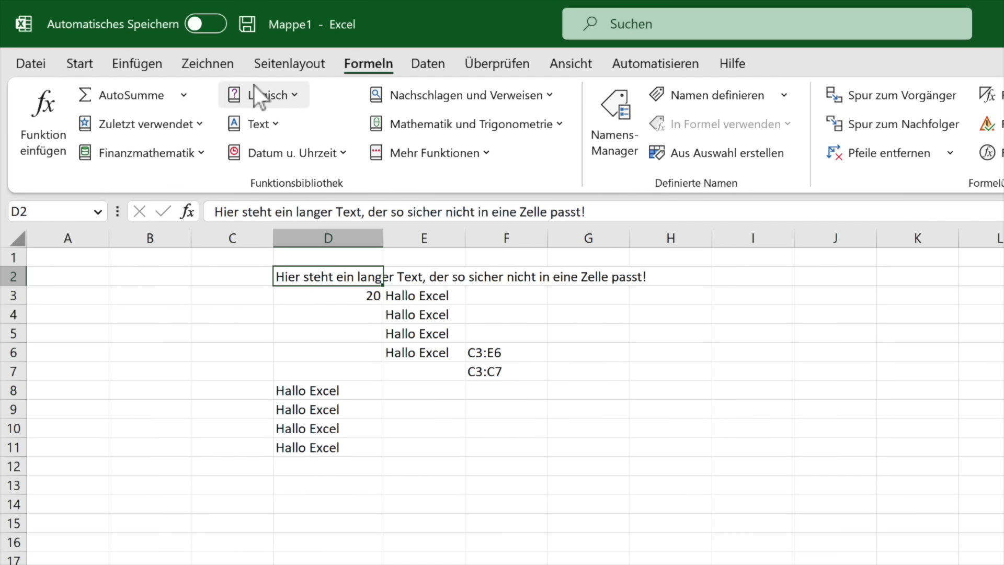
{"action": "left_click", "coordinate": [81, 64]}
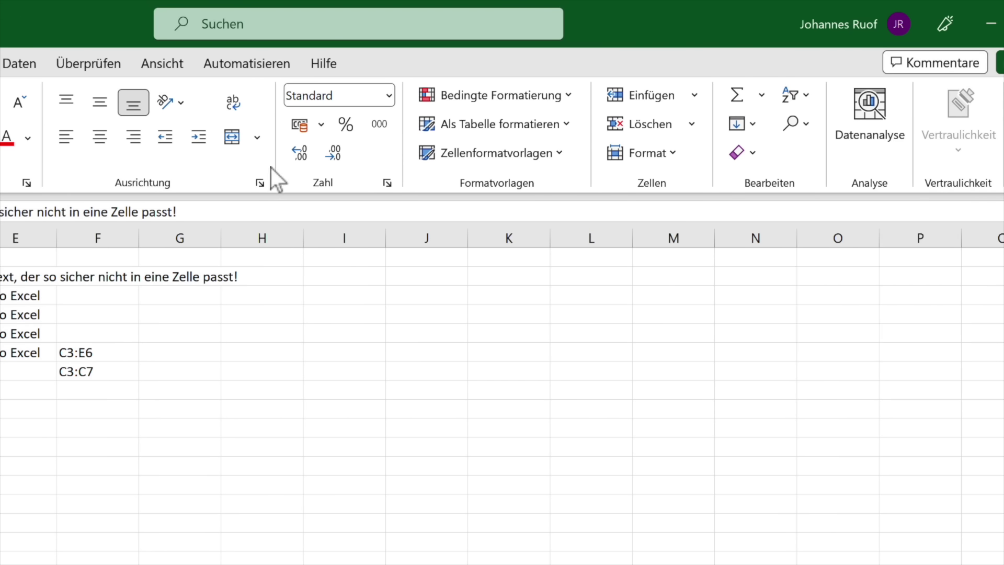
{"action": "left_click", "coordinate": [130, 64]}
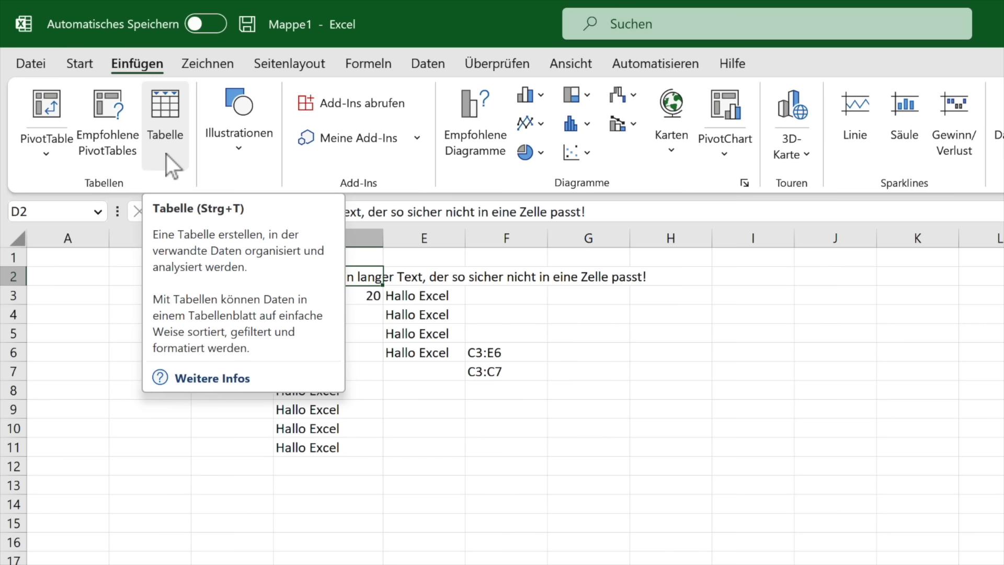
{"action": "left_click", "coordinate": [211, 65]}
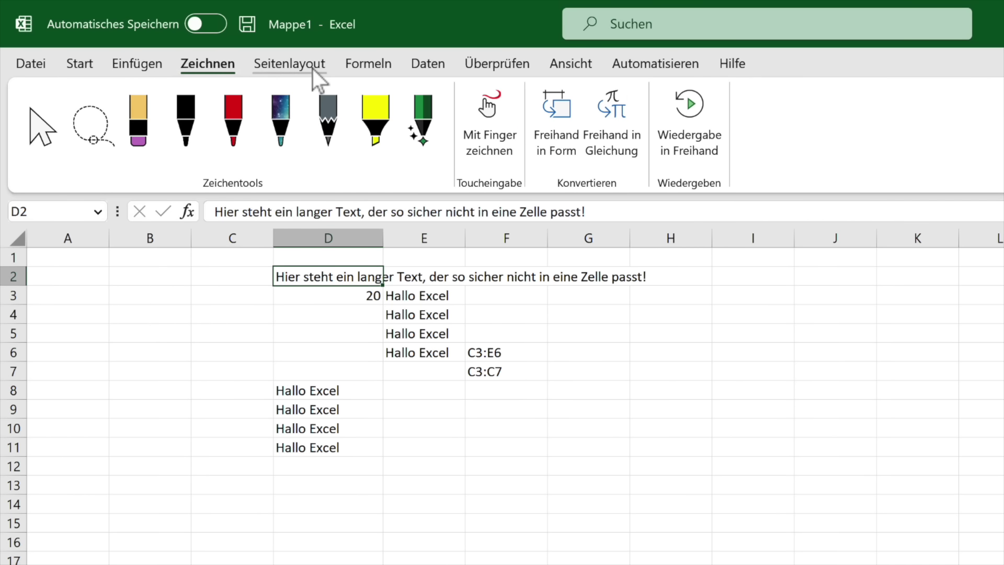
{"action": "left_click", "coordinate": [312, 67]}
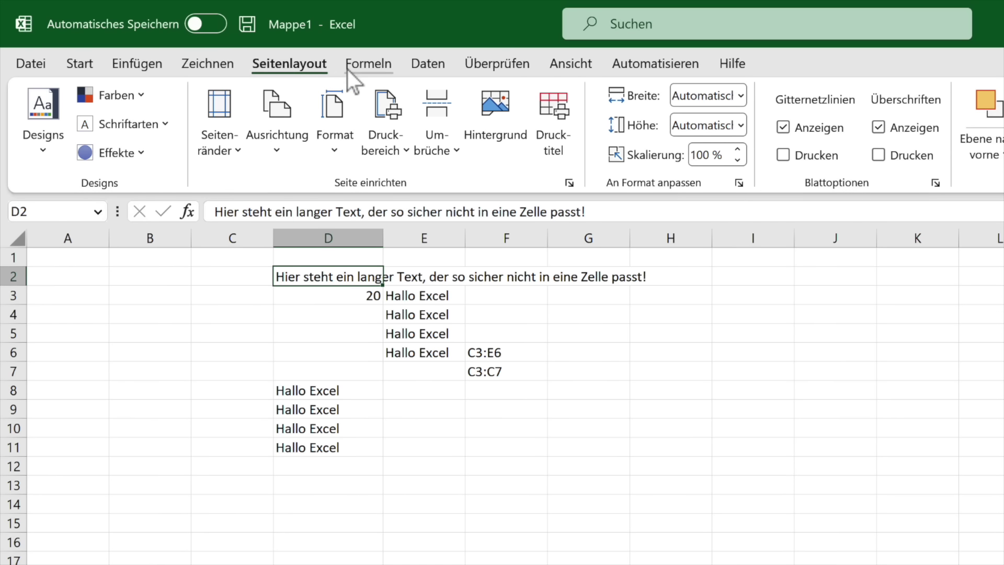
{"action": "left_click", "coordinate": [374, 67]}
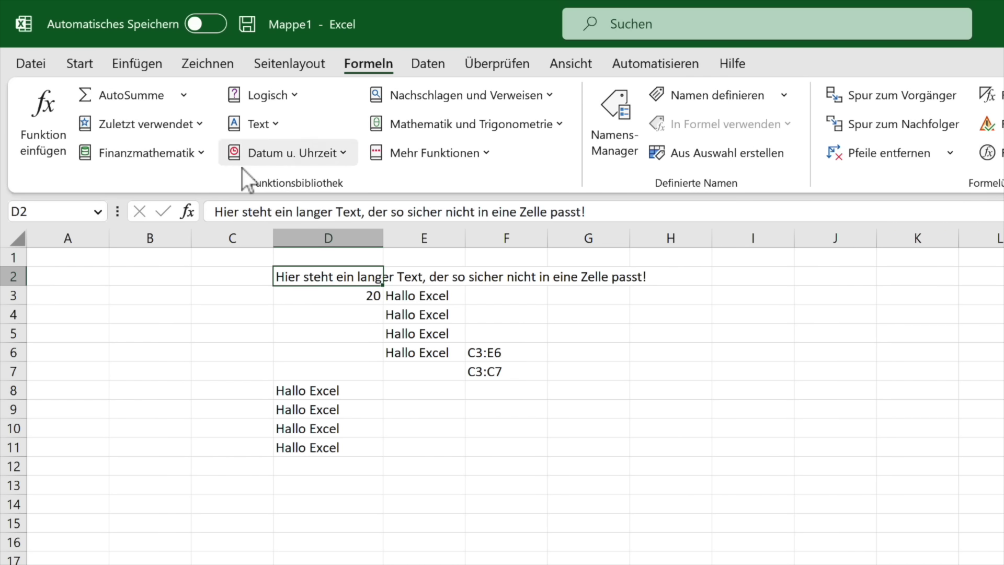
{"action": "left_click", "coordinate": [202, 127]}
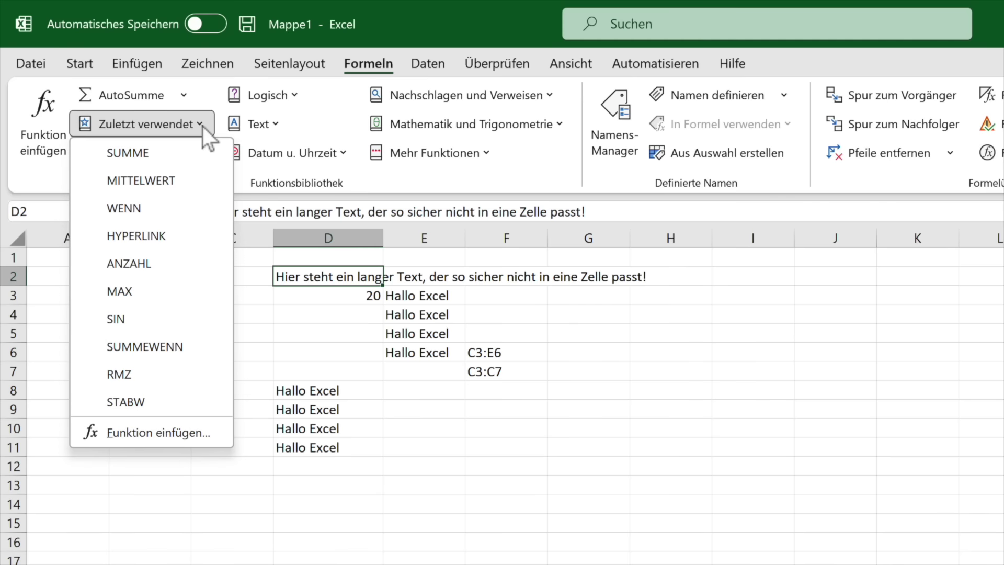
{"action": "left_click", "coordinate": [200, 125]}
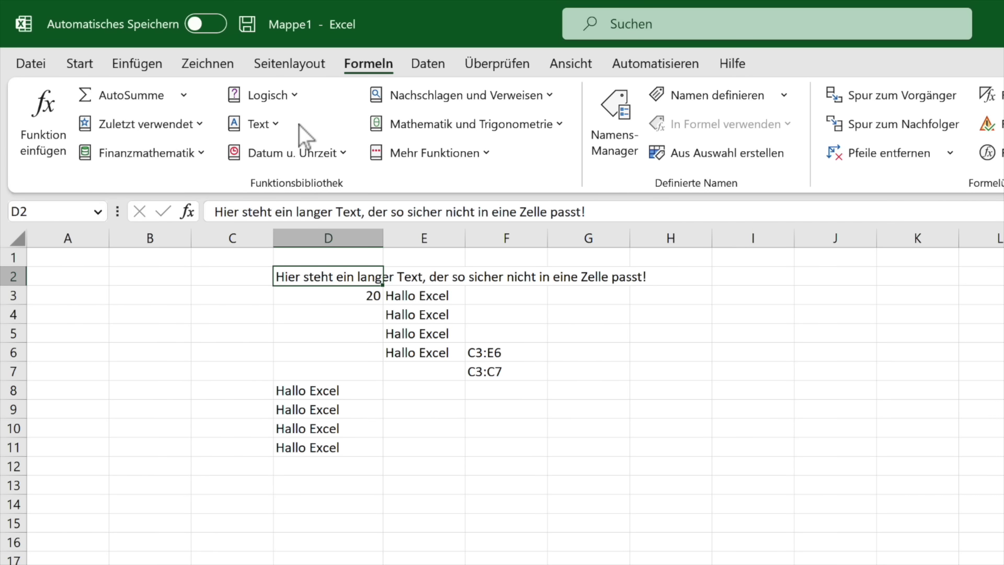
{"action": "left_click", "coordinate": [44, 112]}
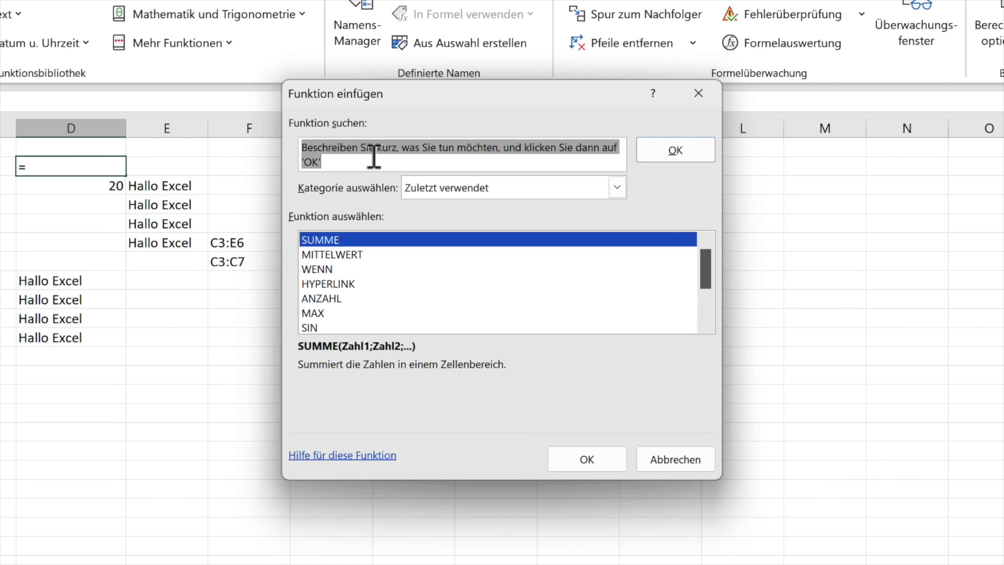
{"action": "type", "text": "Summe"}
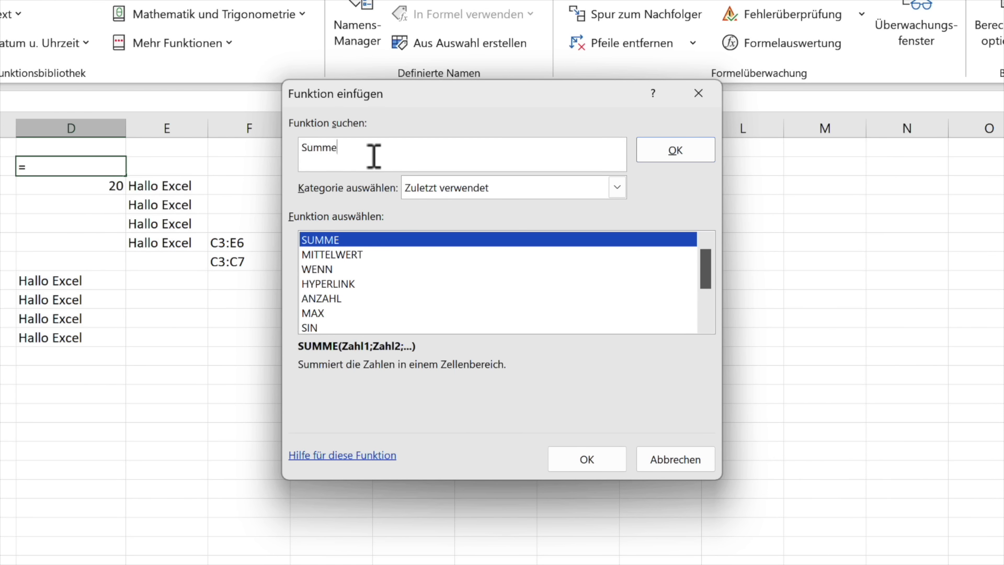
{"action": "left_click", "coordinate": [700, 156]}
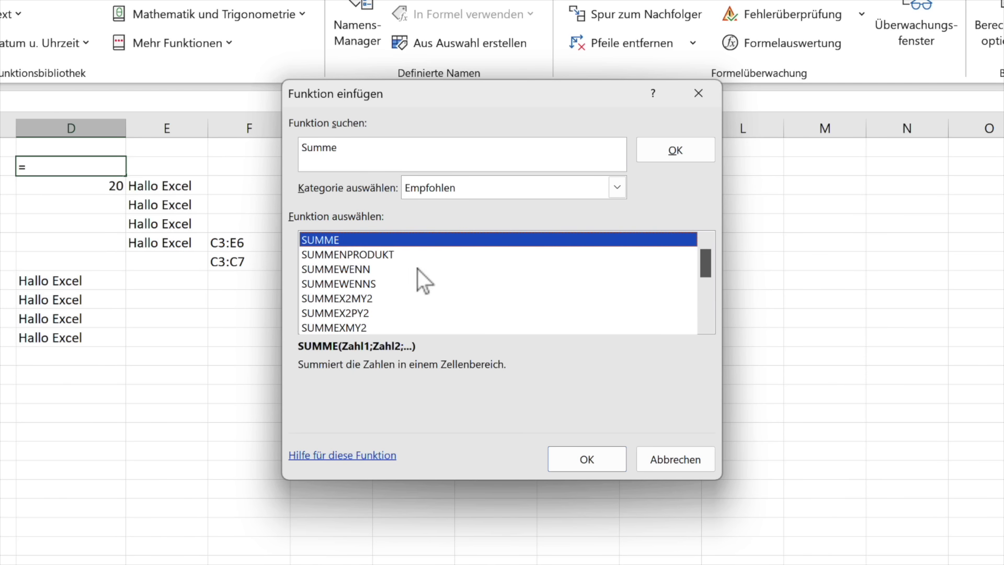
{"action": "left_click", "coordinate": [709, 94]}
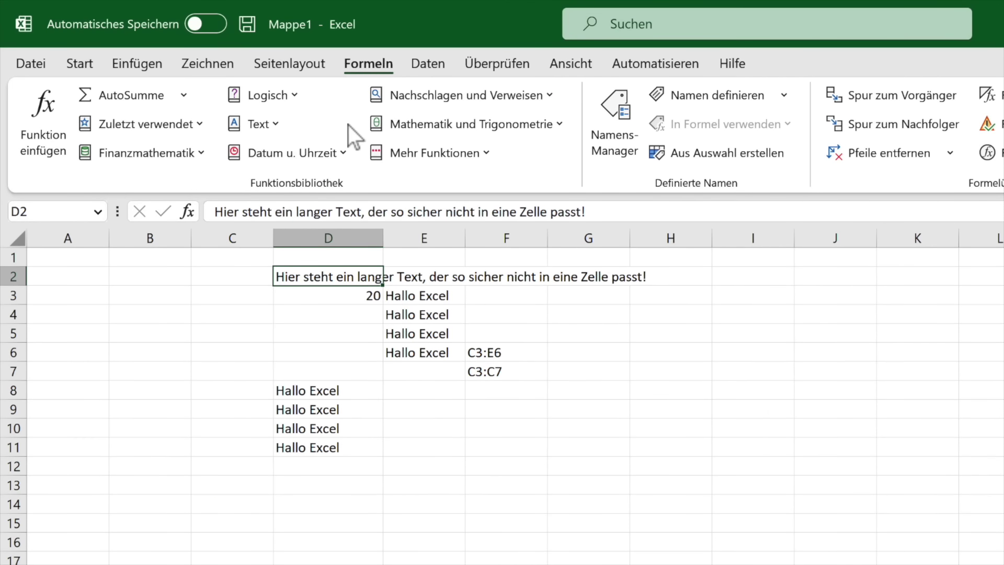
Look through the Seite einrichten dialog's sections up to Blatt, then close it unchanged
{"action": "left_click", "coordinate": [274, 62]}
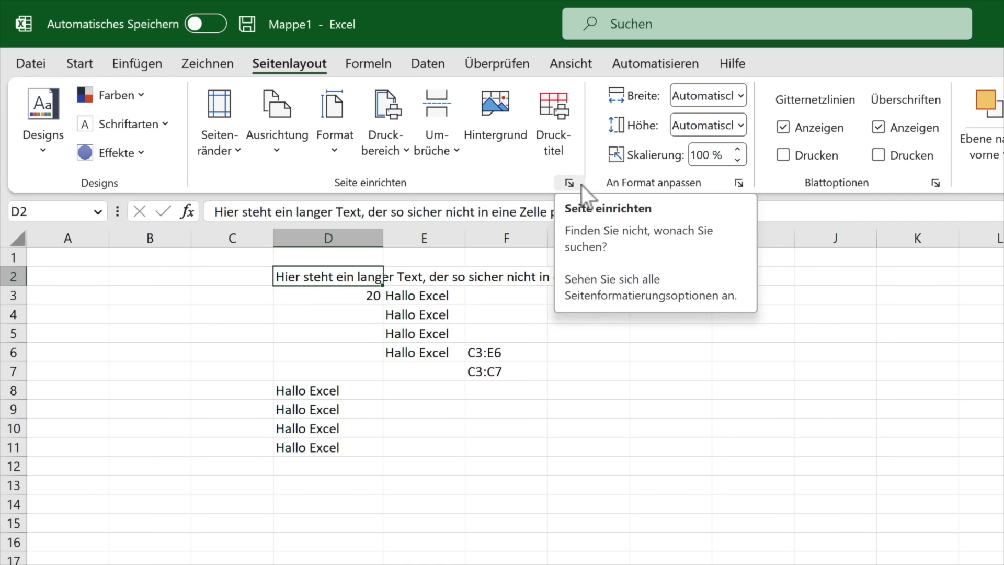
{"action": "left_click", "coordinate": [744, 187]}
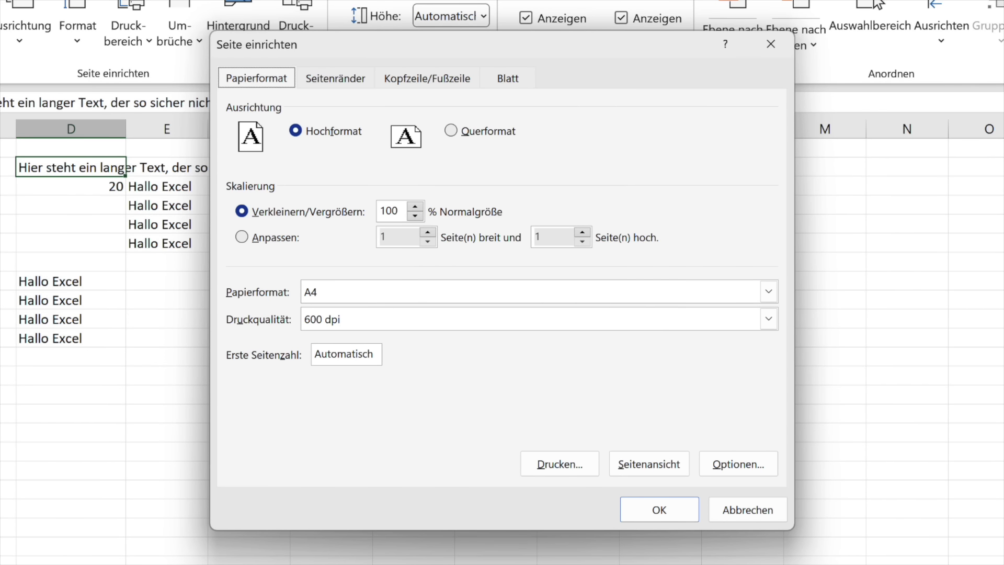
{"action": "left_click", "coordinate": [336, 83]}
{"action": "left_click", "coordinate": [420, 79]}
{"action": "left_click", "coordinate": [519, 78]}
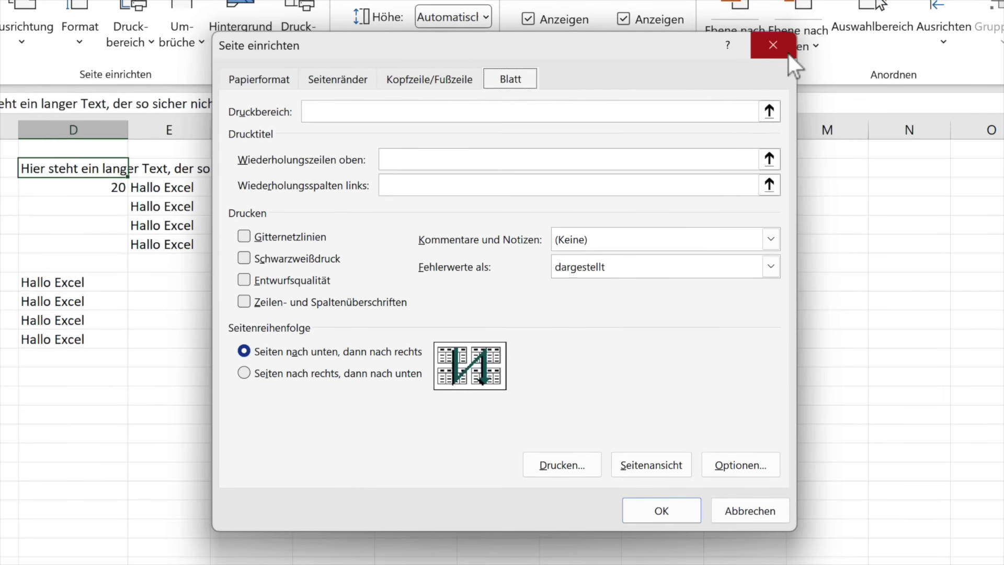
{"action": "left_click", "coordinate": [785, 51]}
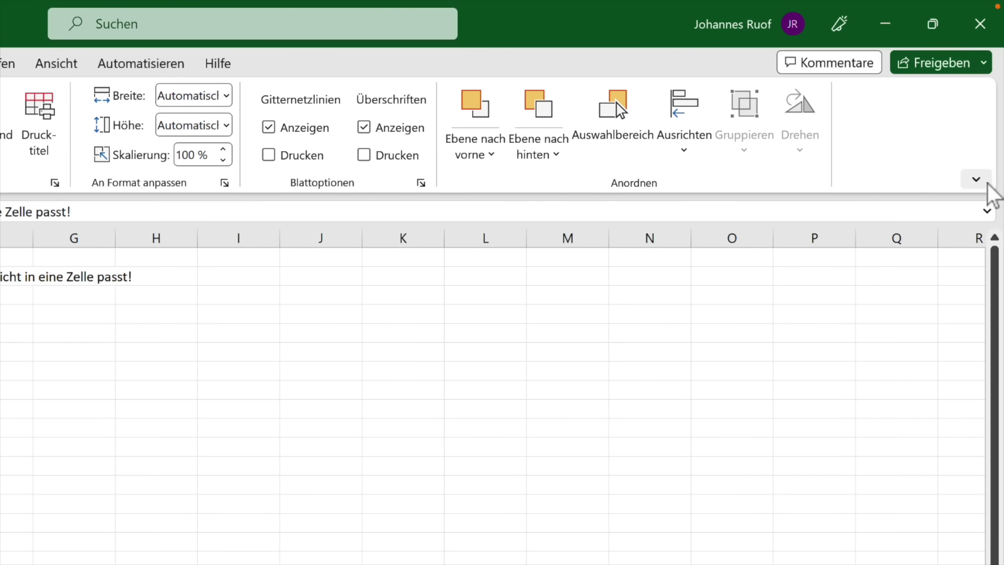
Collapse the ribbon to tab names only, peek at Start and Einfügen, then pin it open again
{"action": "left_click", "coordinate": [986, 183]}
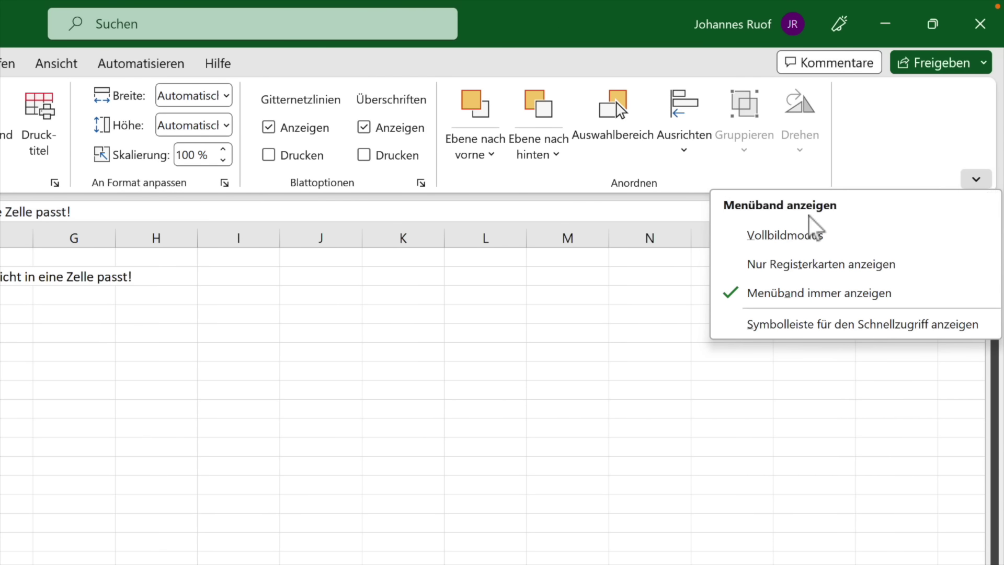
{"action": "left_click", "coordinate": [773, 265]}
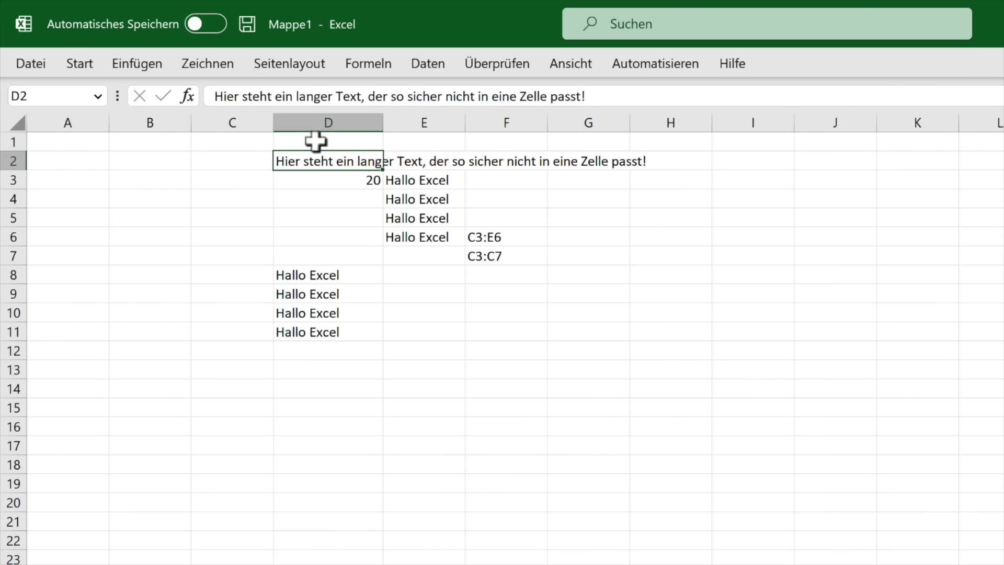
{"action": "left_click", "coordinate": [76, 63]}
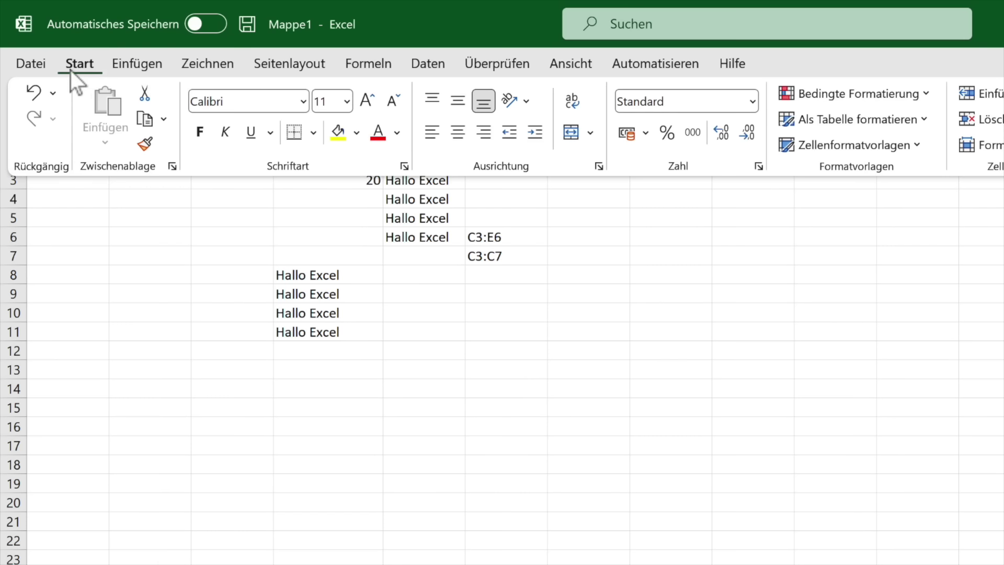
{"action": "left_click", "coordinate": [80, 65]}
{"action": "left_click", "coordinate": [156, 67]}
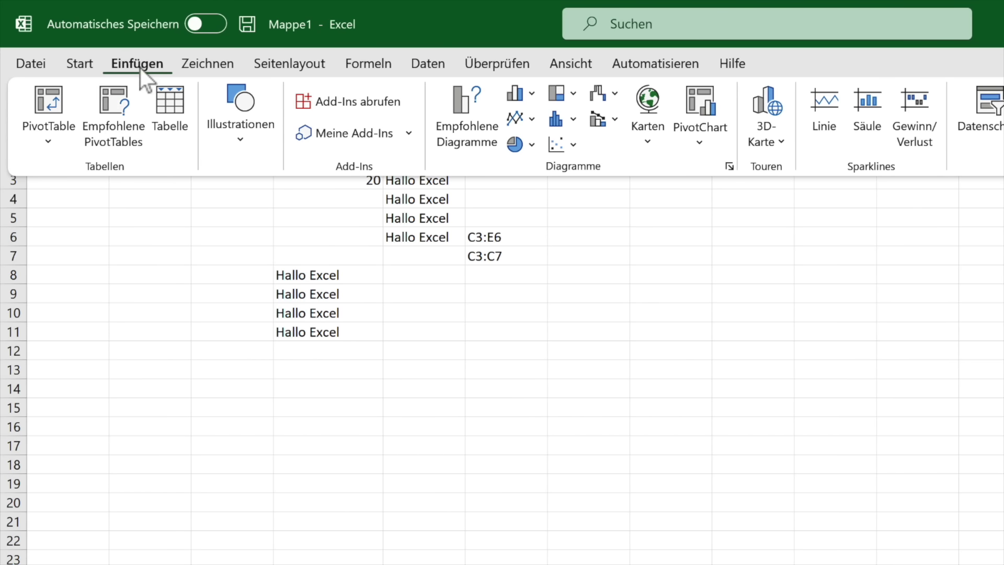
{"action": "double_click", "coordinate": [140, 67]}
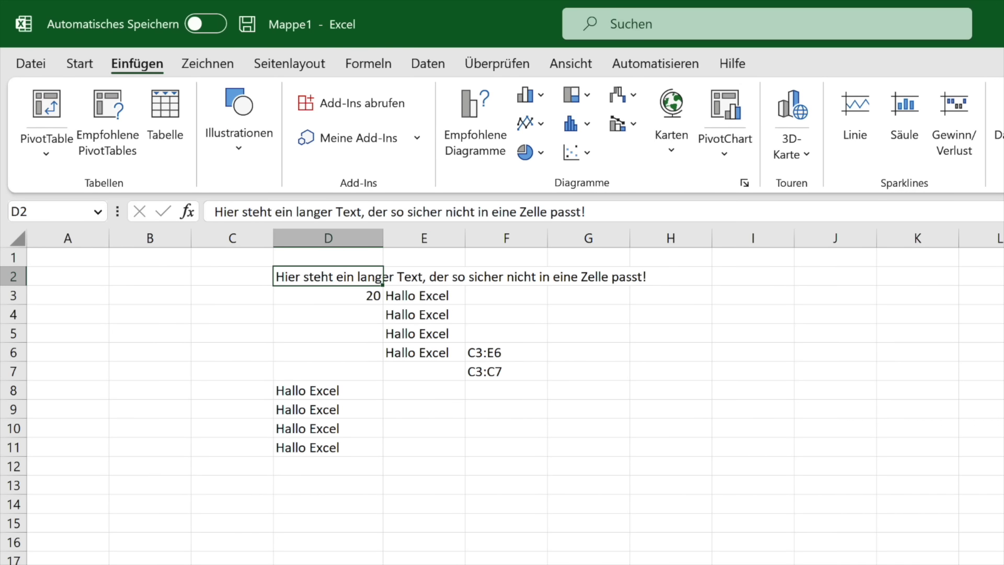
Try full-screen mode, set the ribbon to 'Menüband immer anzeigen', and open the Datei start page
{"action": "left_click", "coordinate": [975, 180]}
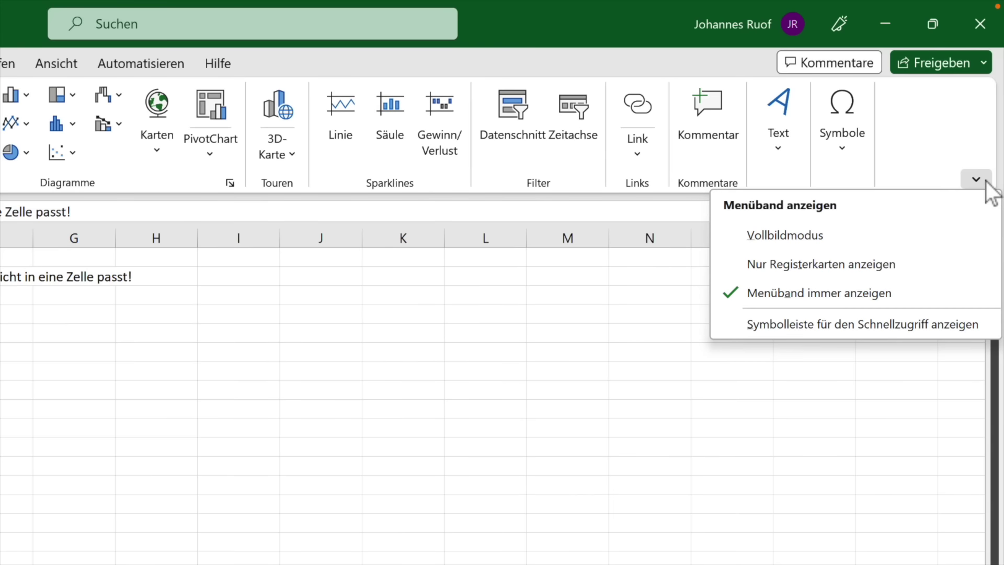
{"action": "left_click", "coordinate": [788, 239]}
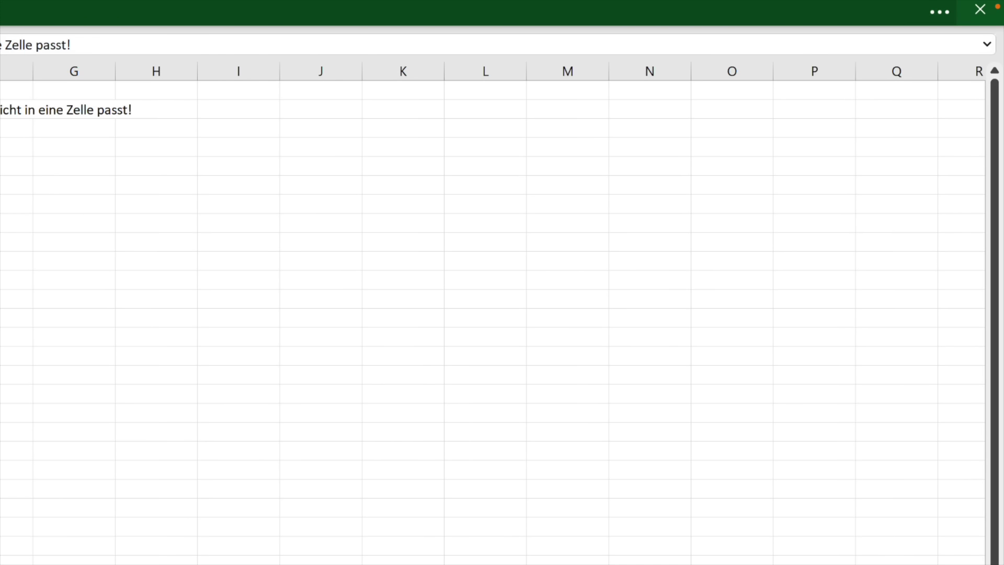
{"action": "left_click", "coordinate": [940, 21]}
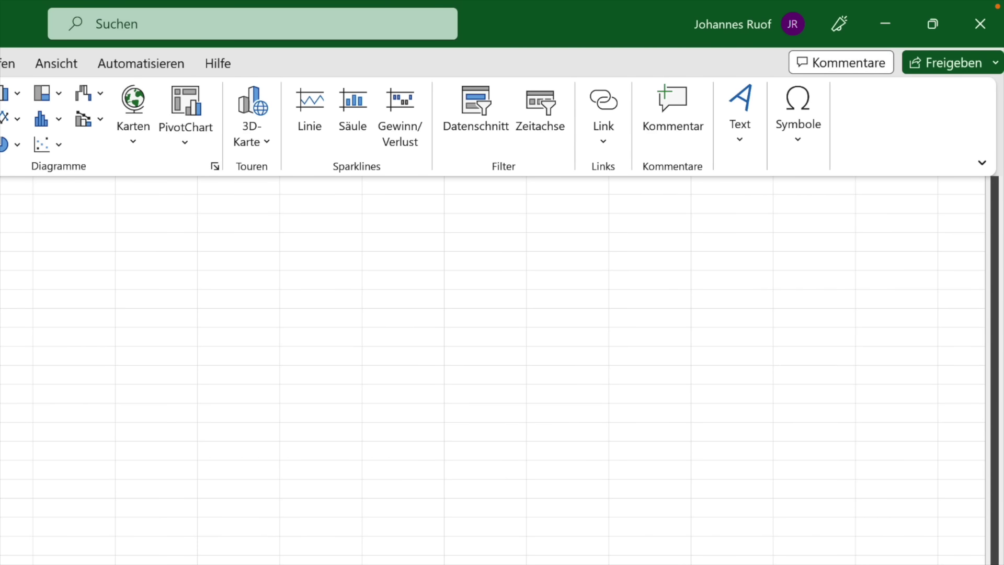
{"action": "left_click", "coordinate": [981, 163]}
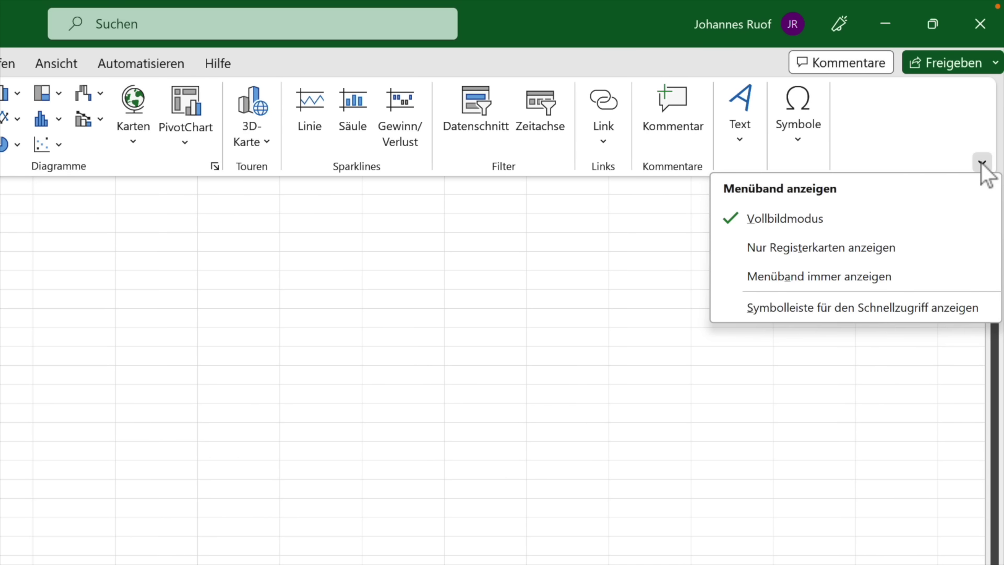
{"action": "left_click", "coordinate": [822, 287]}
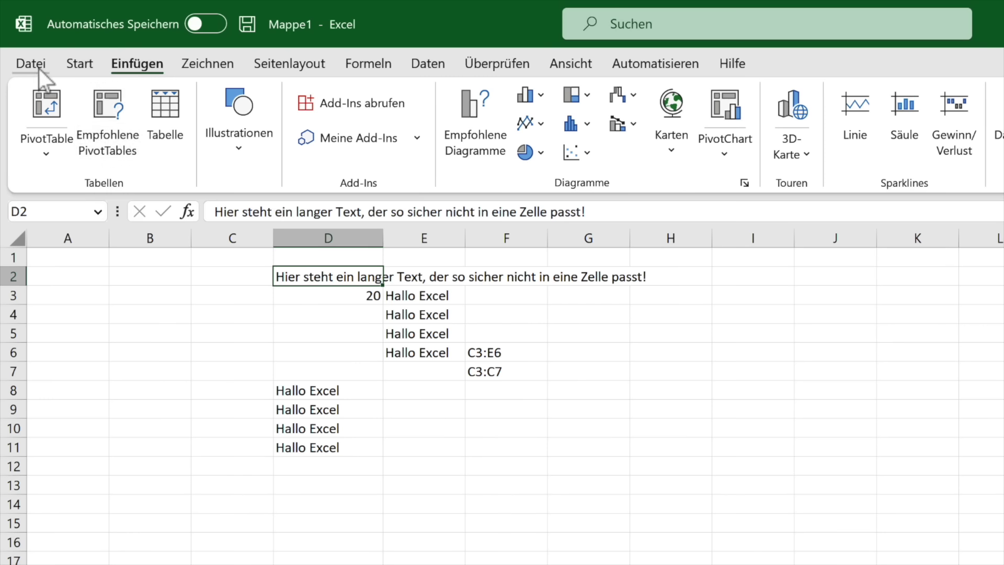
{"action": "left_click", "coordinate": [87, 70]}
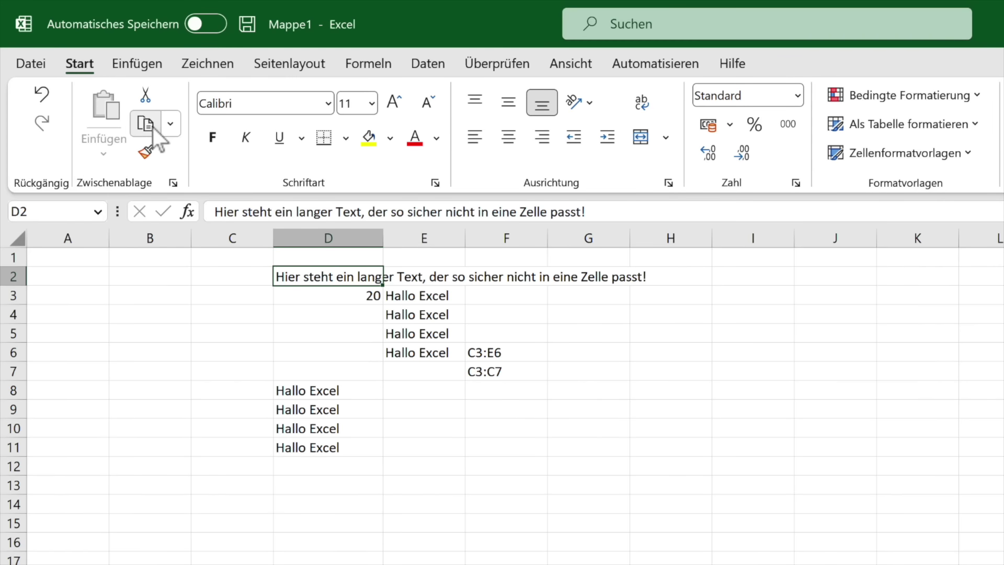
{"action": "left_click", "coordinate": [39, 62]}
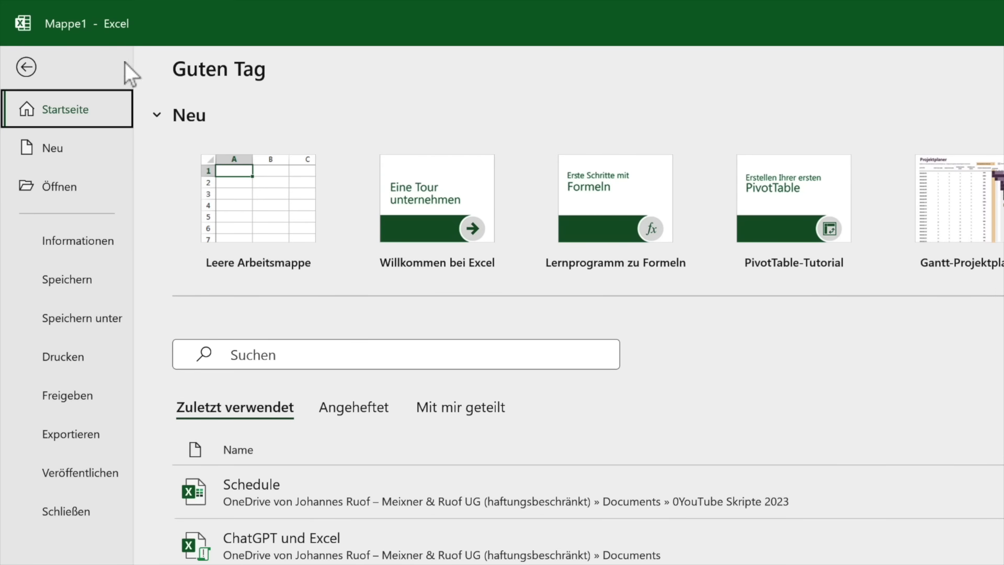
Go back from the Datei backstage to Mappe1's Tabelle1 worksheet
{"action": "left_click", "coordinate": [26, 67]}
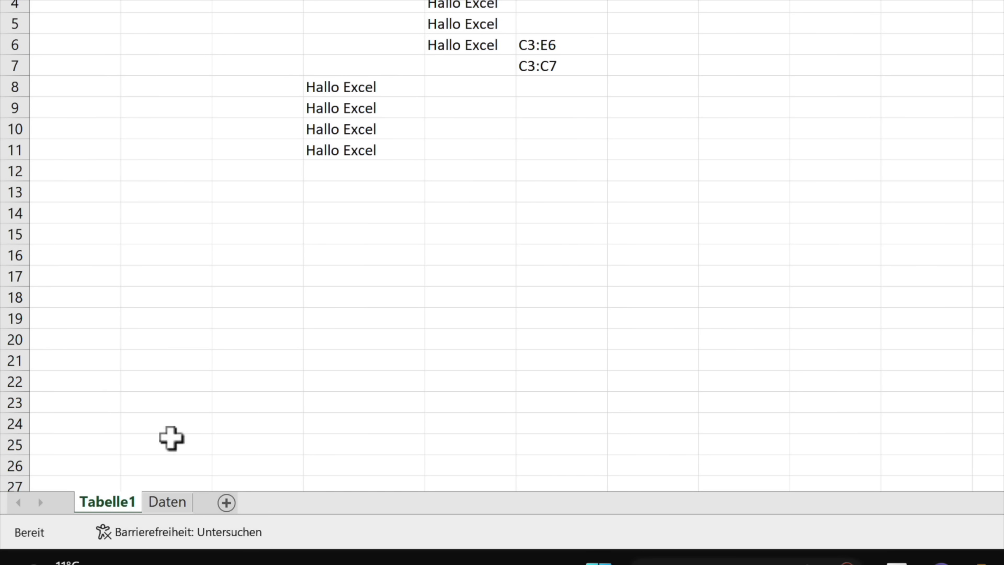
Open the 'Daten' sheet holding the title 'Umsatz nach Standorten 2023' in A1
{"action": "left_click", "coordinate": [172, 503]}
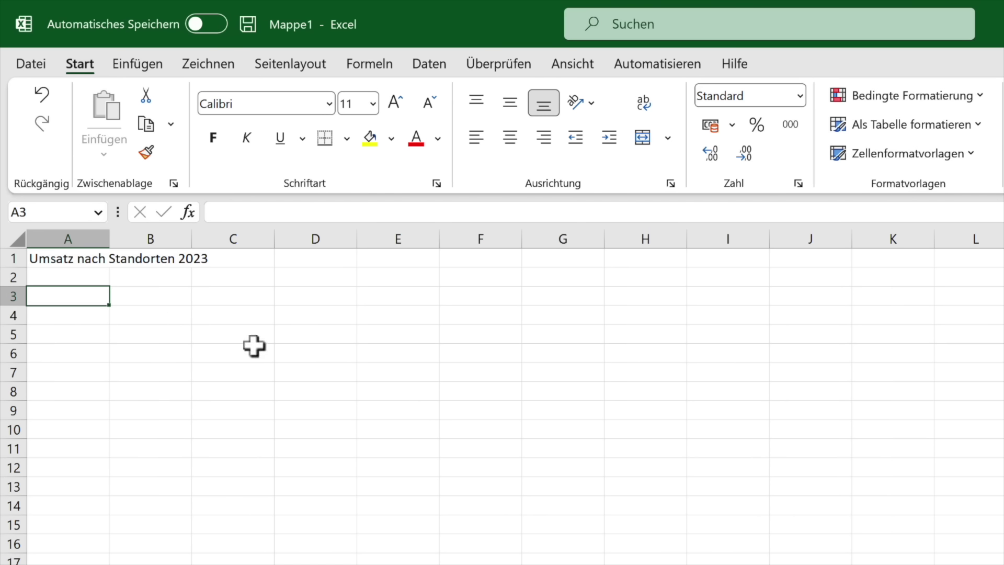
Enter 'Januar' in B3, trying Enter, Tab and Ctrl+Enter to confirm it
{"action": "left_click", "coordinate": [163, 301]}
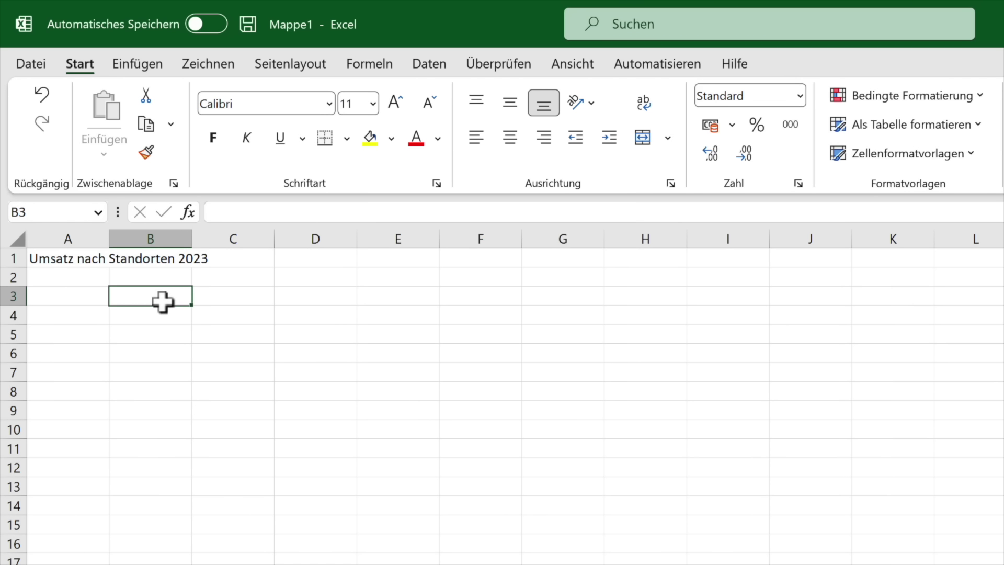
{"action": "type", "text": "Januar"}
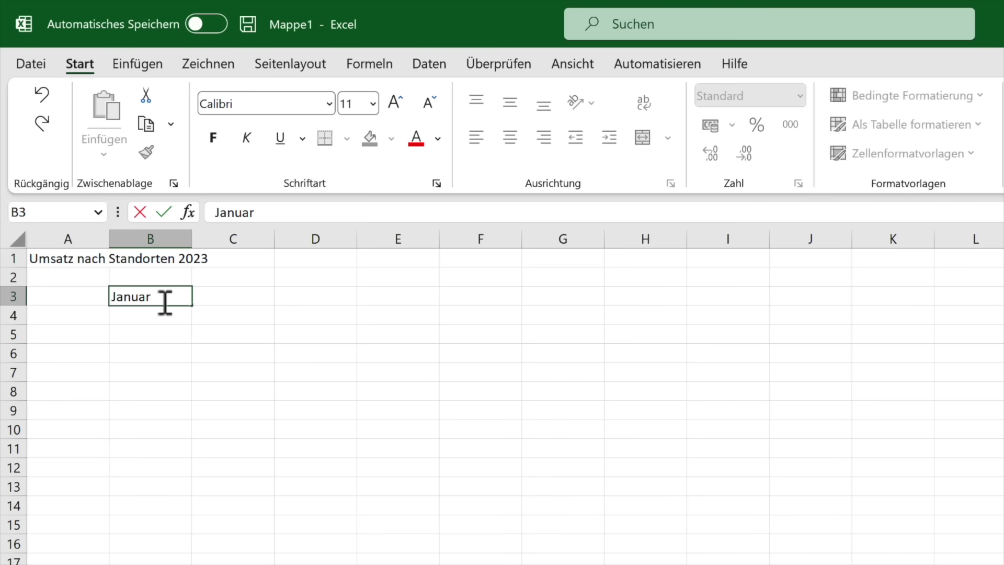
{"action": "key", "text": "Return"}
{"action": "key", "text": "Return"}
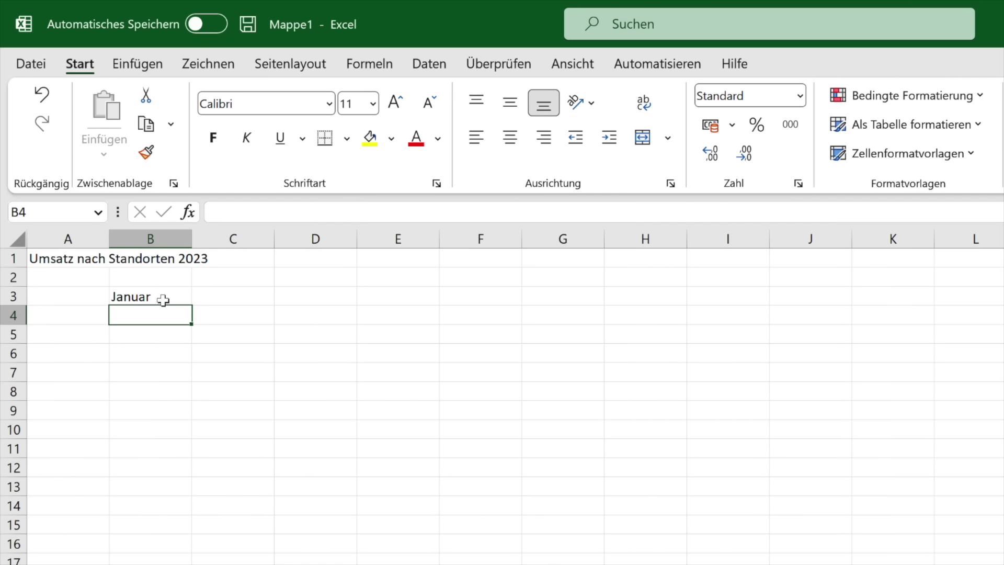
{"action": "left_click", "coordinate": [163, 300]}
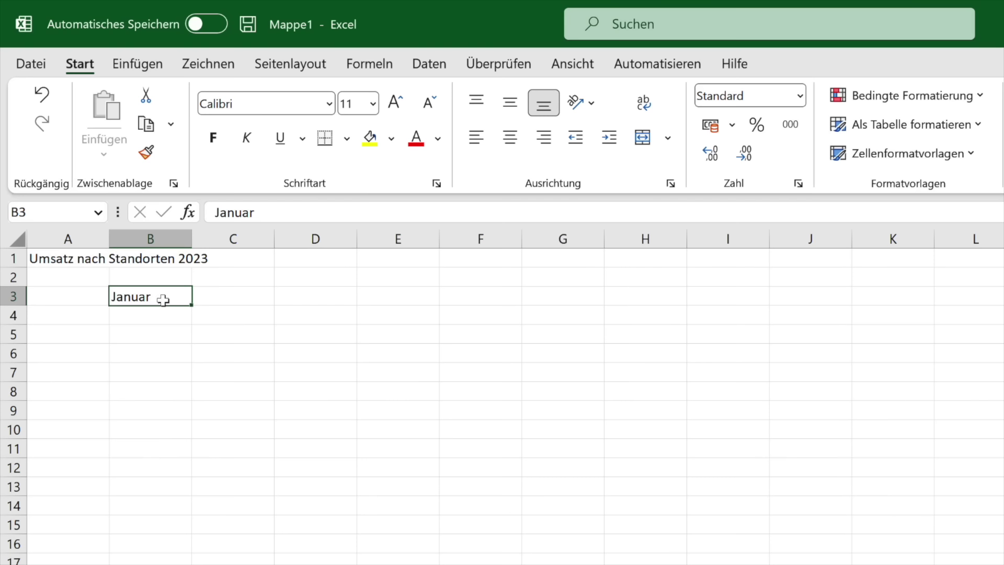
{"action": "key", "text": "Tab"}
{"action": "key", "text": "Tab"}
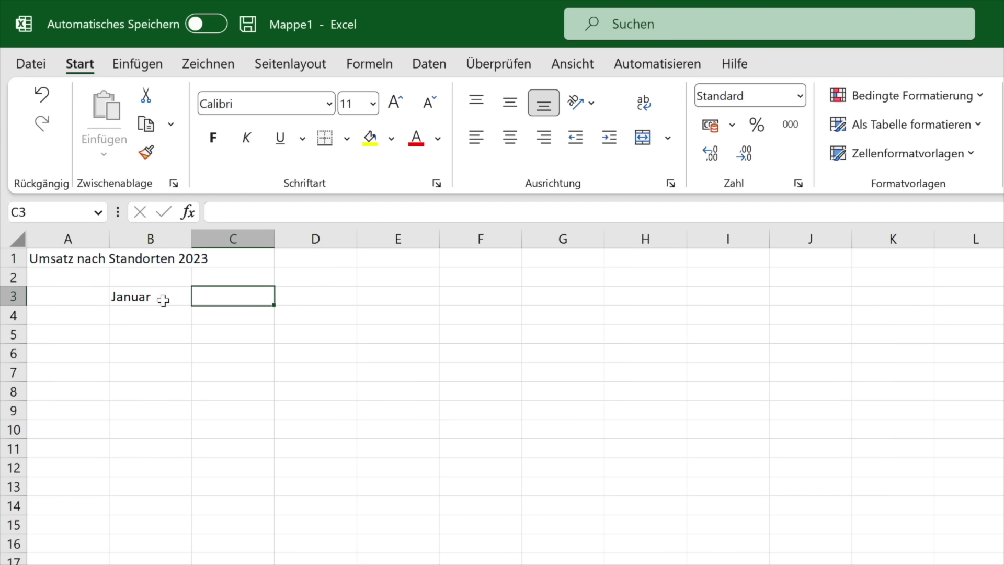
{"action": "left_click", "coordinate": [163, 300]}
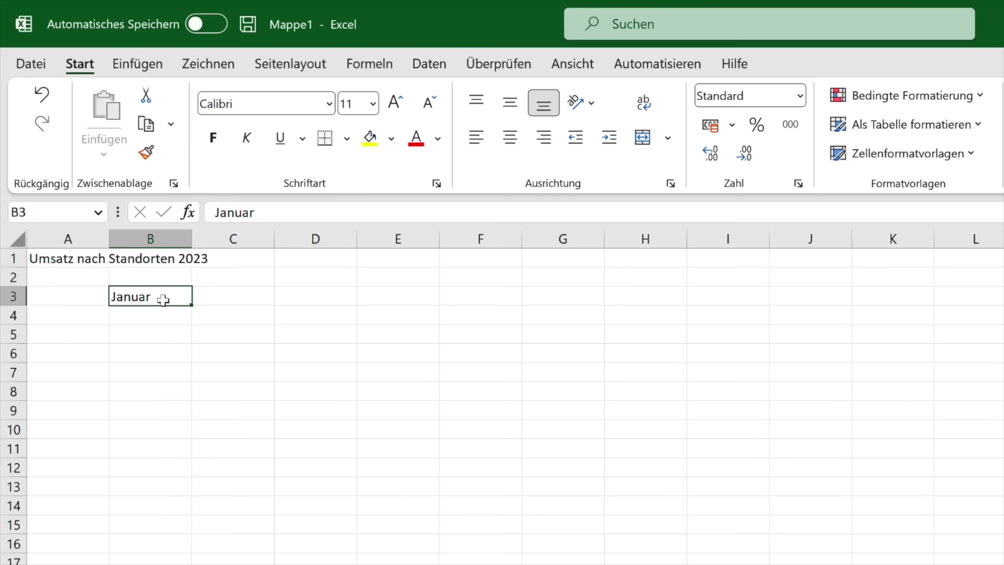
{"action": "key", "text": "ctrl+Return"}
Type 'Februar' in C3, delete it again, and reselect B3
{"action": "key", "text": "Tab"}
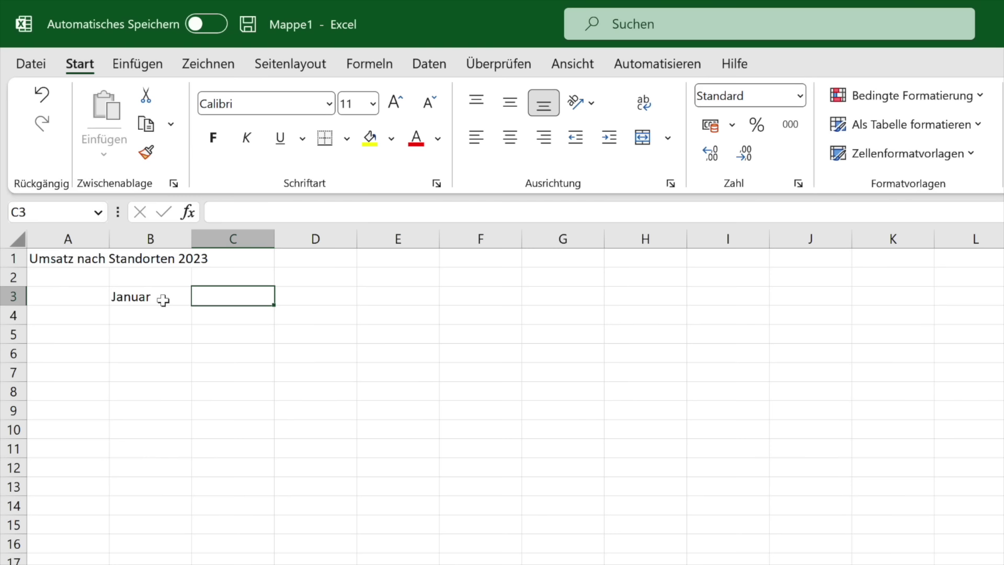
{"action": "type", "text": "Februar"}
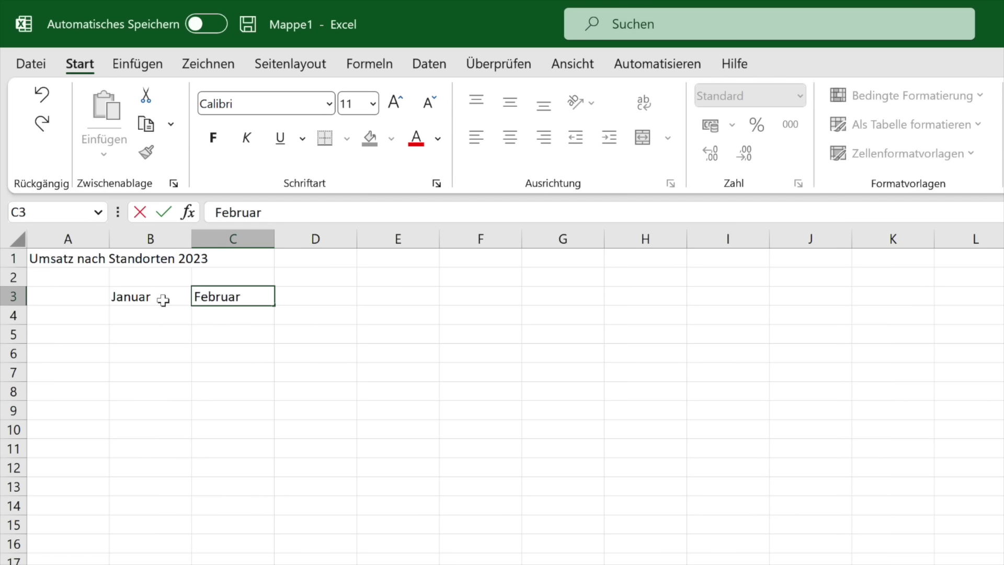
{"action": "key", "text": "Tab"}
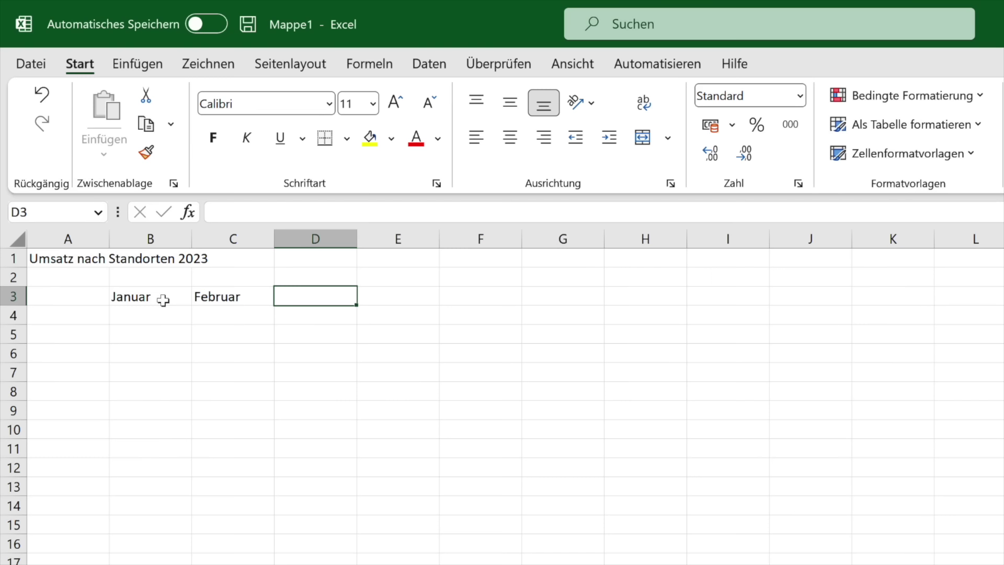
{"action": "key", "text": "Left"}
{"action": "key", "text": "Delete"}
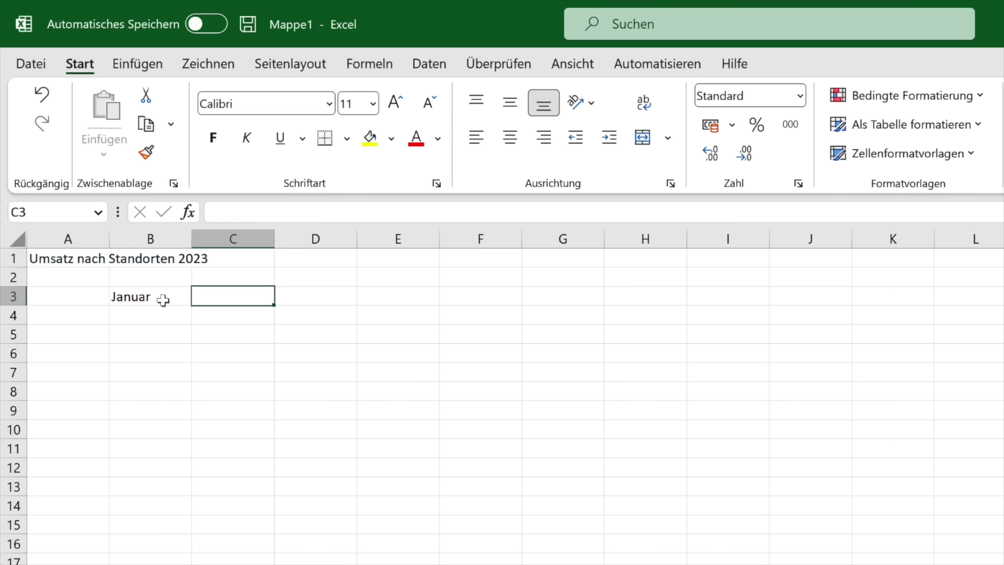
{"action": "left_click", "coordinate": [163, 300]}
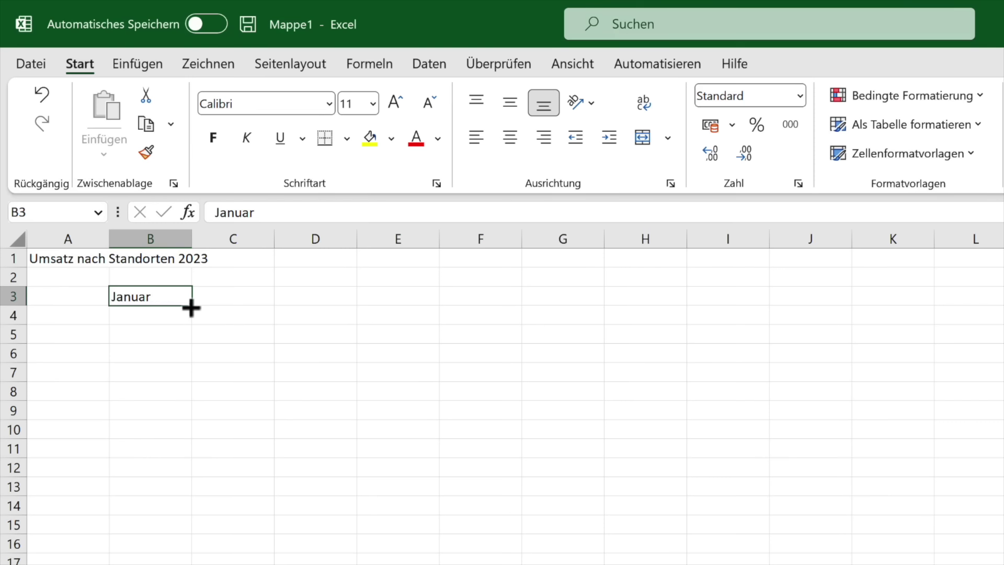
Drag B3's fill handle to G3 to fill Februar through Juni
{"action": "left_click_drag", "start_coordinate": [191, 307], "coordinate": [399, 301]}
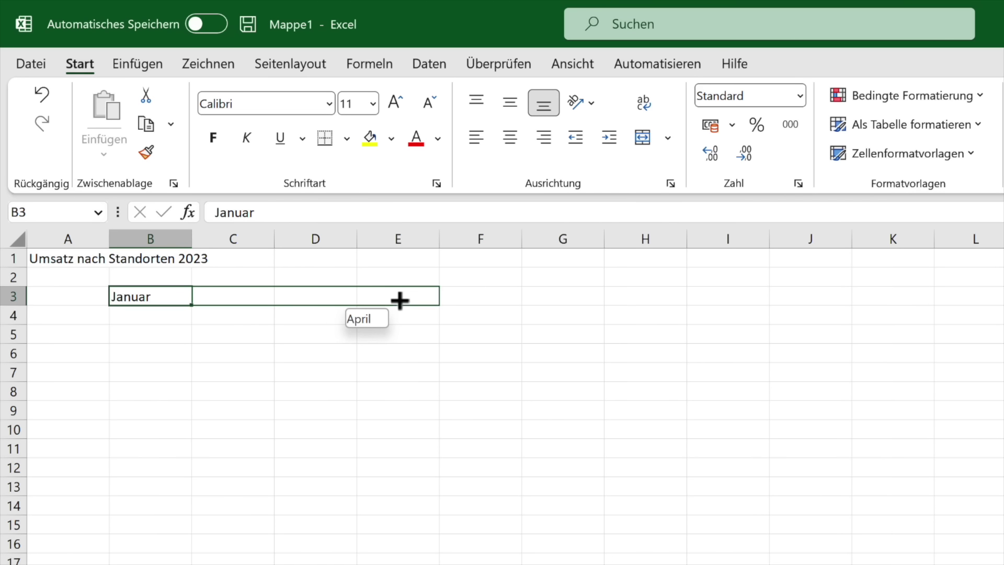
{"action": "left_click_drag", "start_coordinate": [400, 301], "coordinate": [584, 300]}
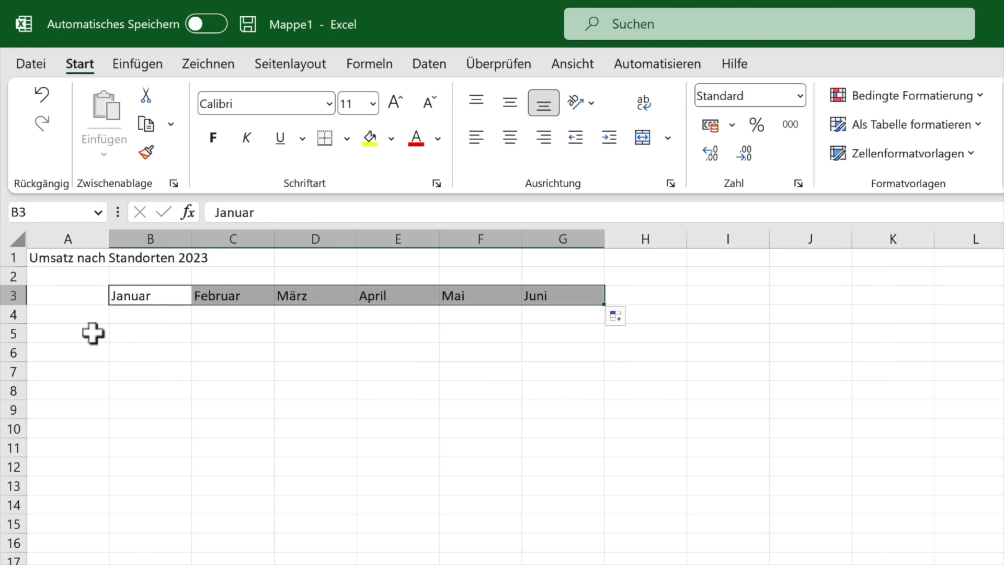
{"action": "left_click", "coordinate": [86, 314]}
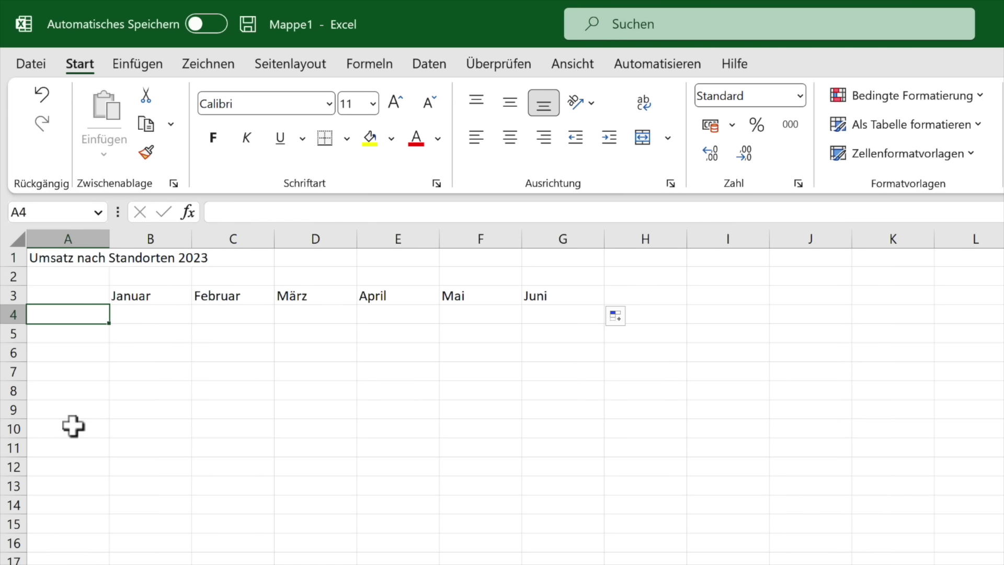
Enter the cities Stuttgart, Hamburg, München and Leipzig in A4:A7
{"action": "type", "text": "Stuttgart"}
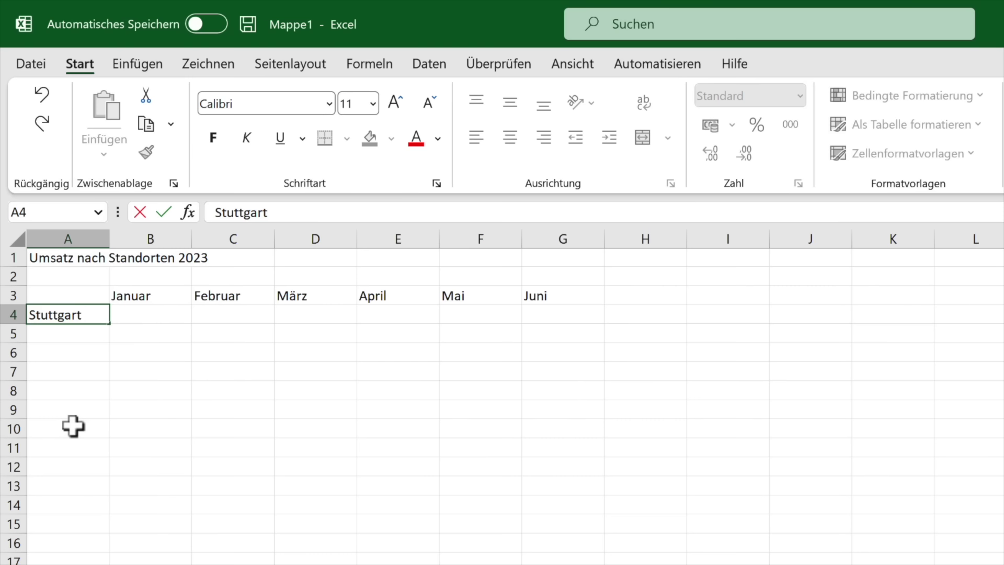
{"action": "key", "text": "Return"}
{"action": "type", "text": "H"}
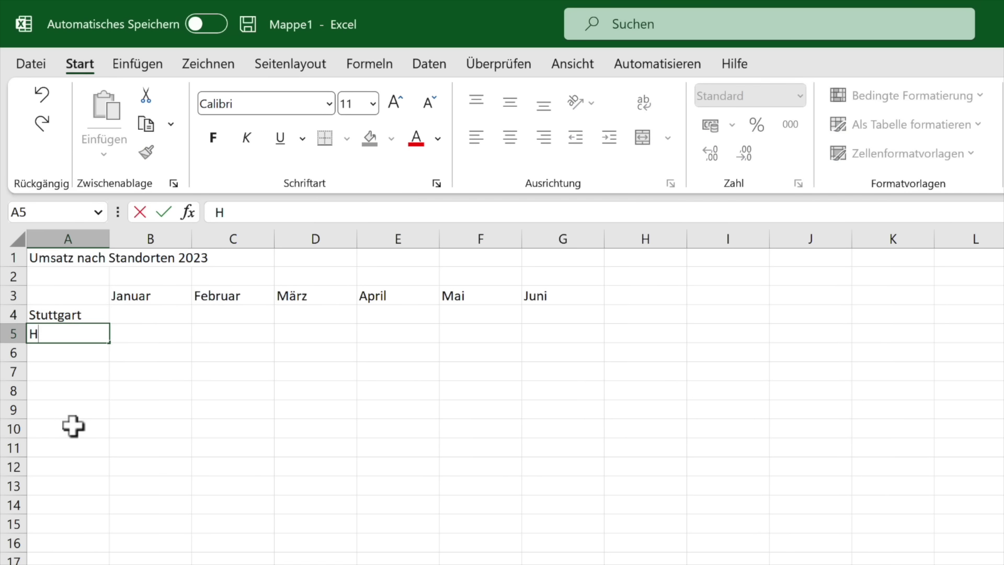
{"action": "type", "text": "amburg"}
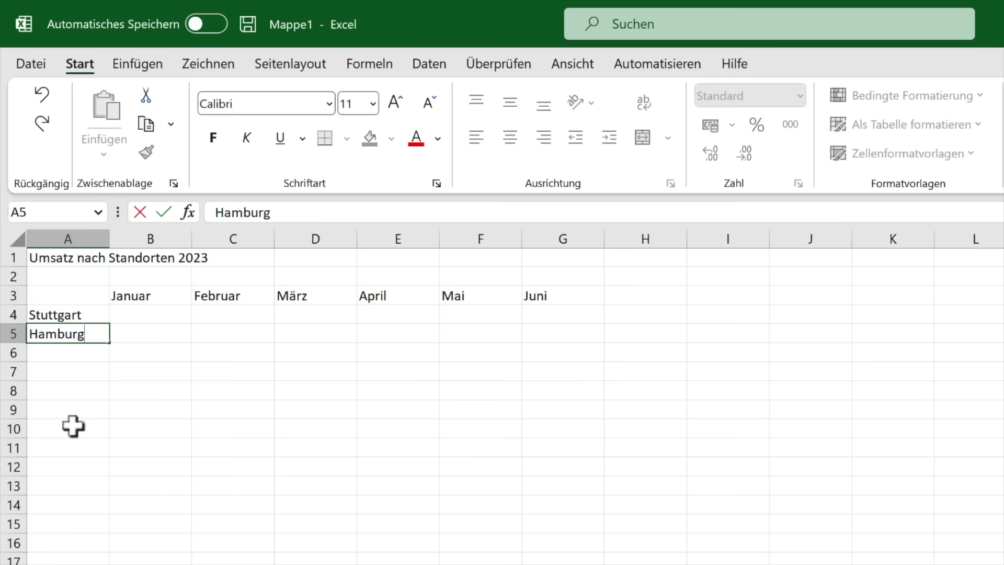
{"action": "key", "text": "Return"}
{"action": "type", "text": "München"}
{"action": "key", "text": "Return"}
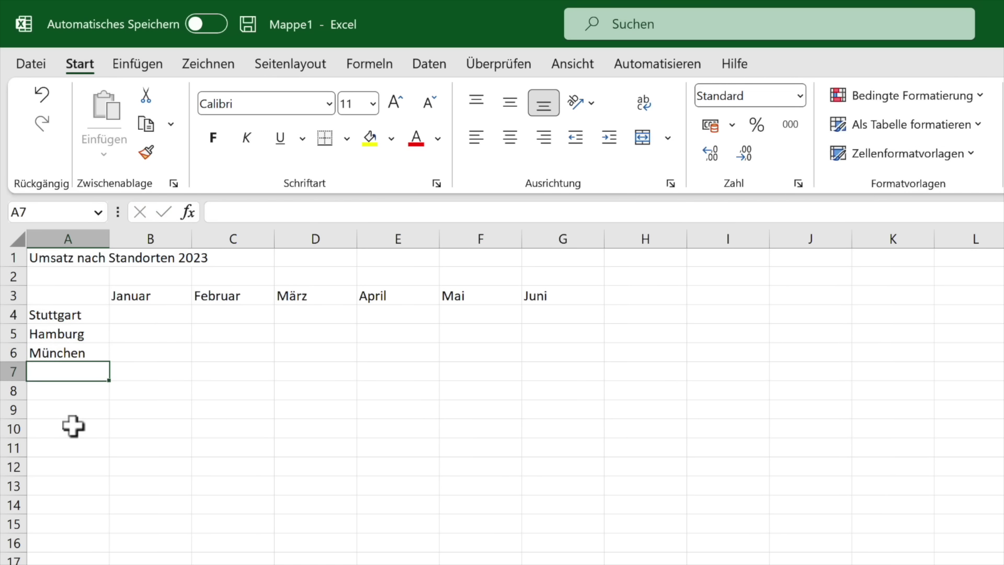
{"action": "type", "text": "Leipzig"}
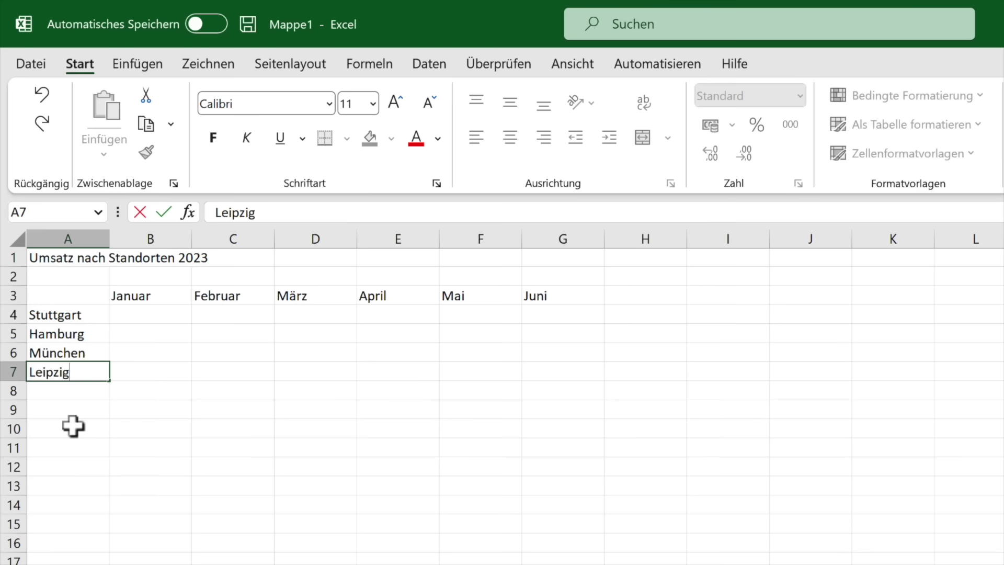
{"action": "key", "text": "Return"}
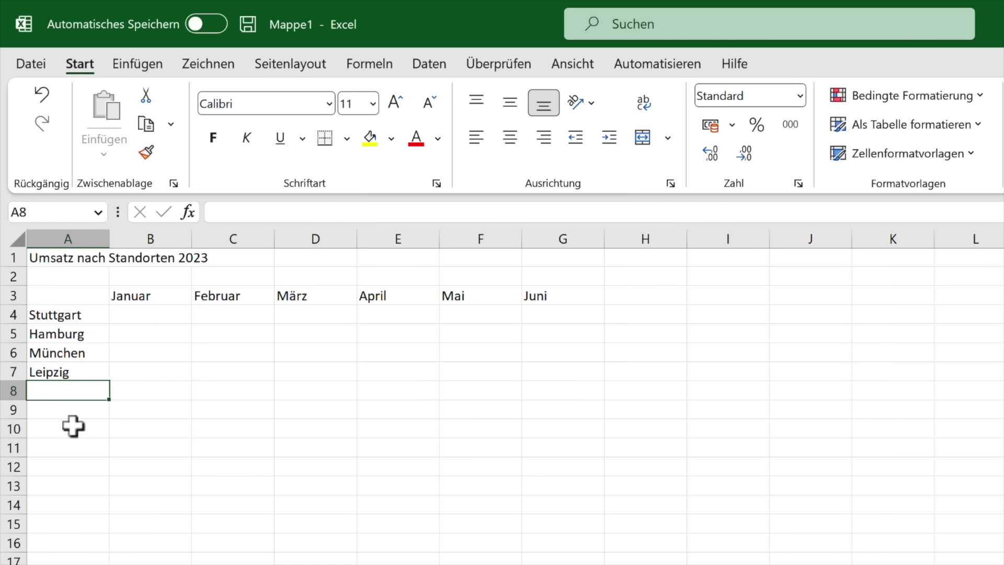
Briefly change A7 to 'Leipzig/Dresden', then restore it to 'Leipzig'
{"action": "key", "text": "Up"}
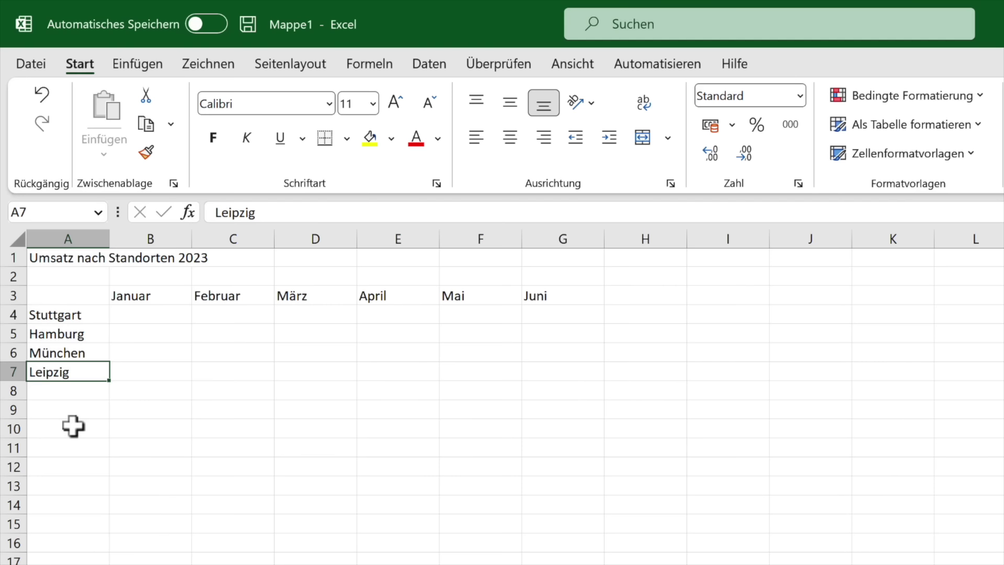
{"action": "key", "text": "F2"}
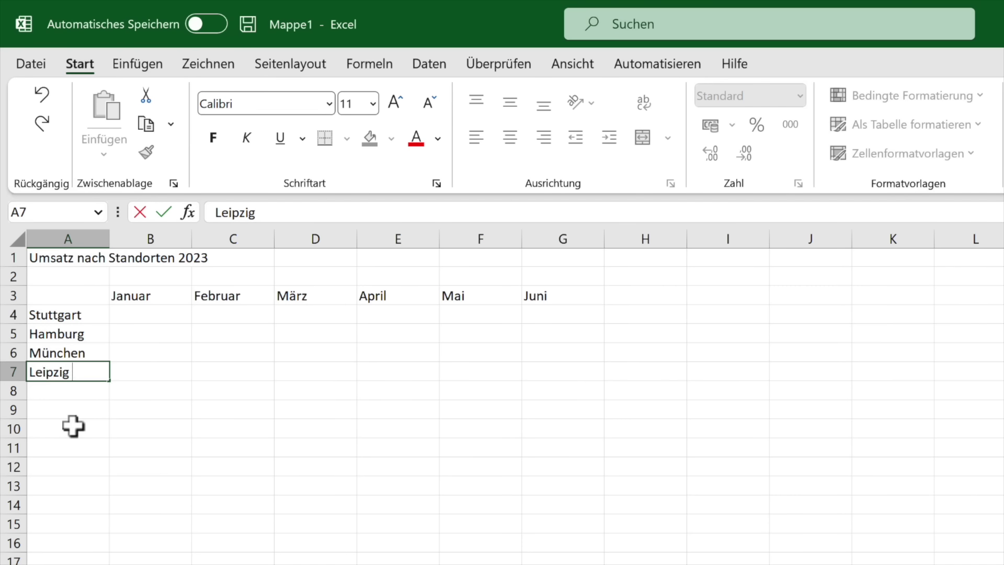
{"action": "type", "text": "/"}
{"action": "type", "text": "Dresden"}
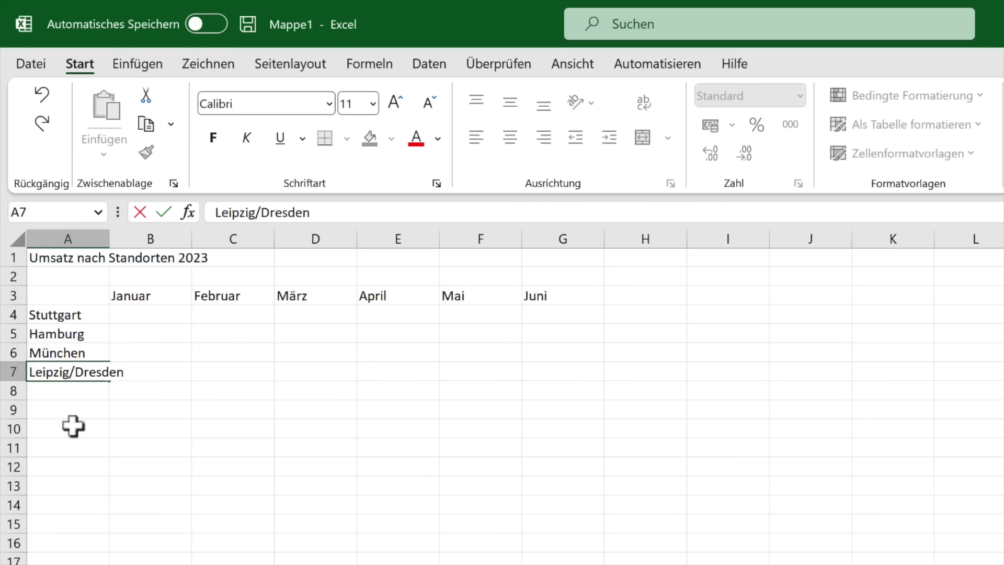
{"action": "key", "text": "Return"}
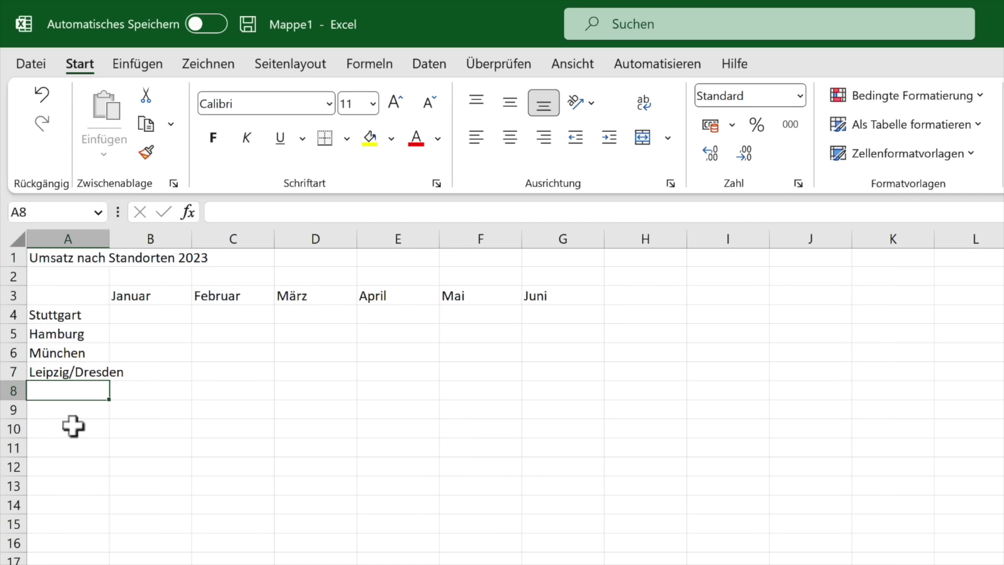
{"action": "key", "text": "Up"}
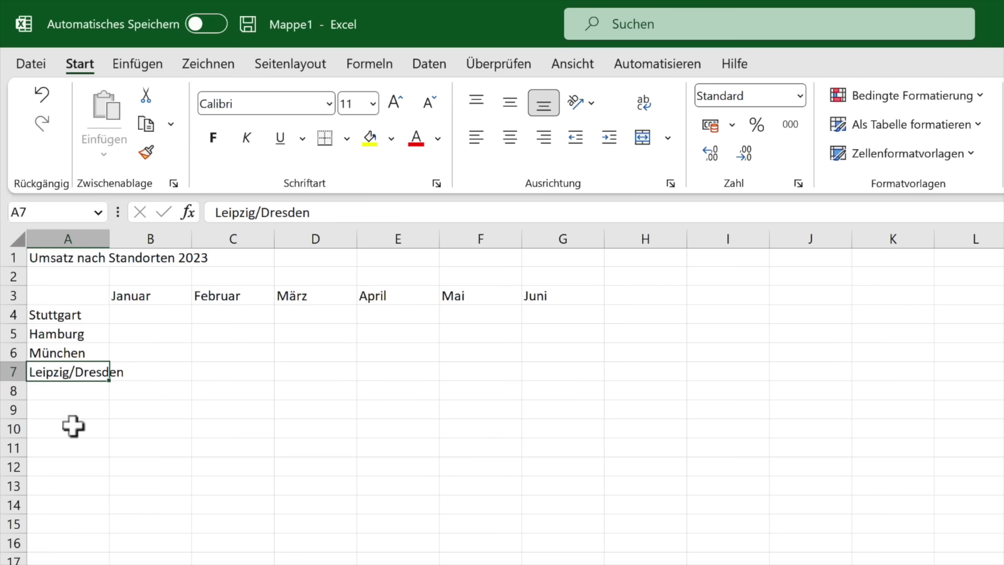
{"action": "type", "text": "Leipzig"}
{"action": "key", "text": "Return"}
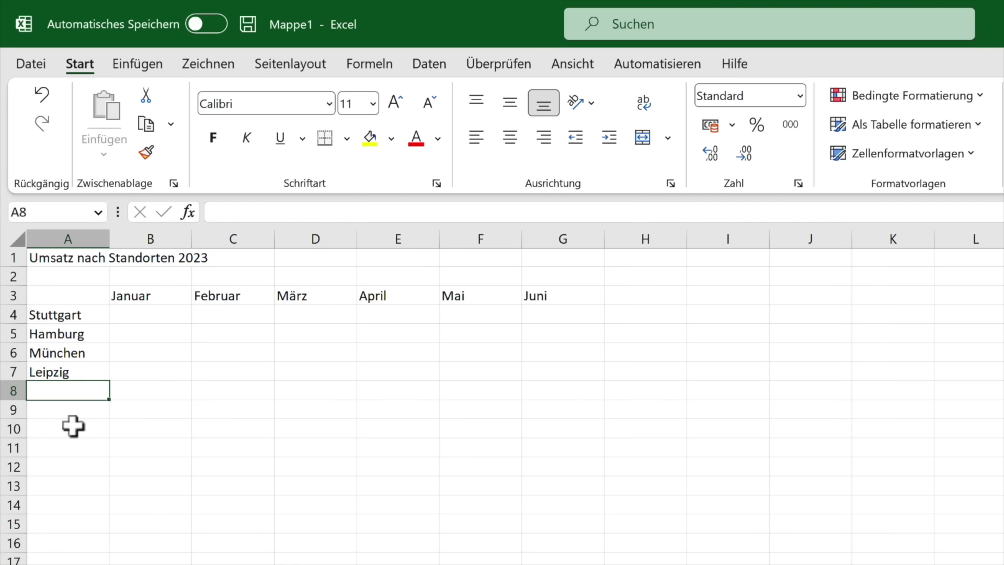
{"action": "key", "text": "Up"}
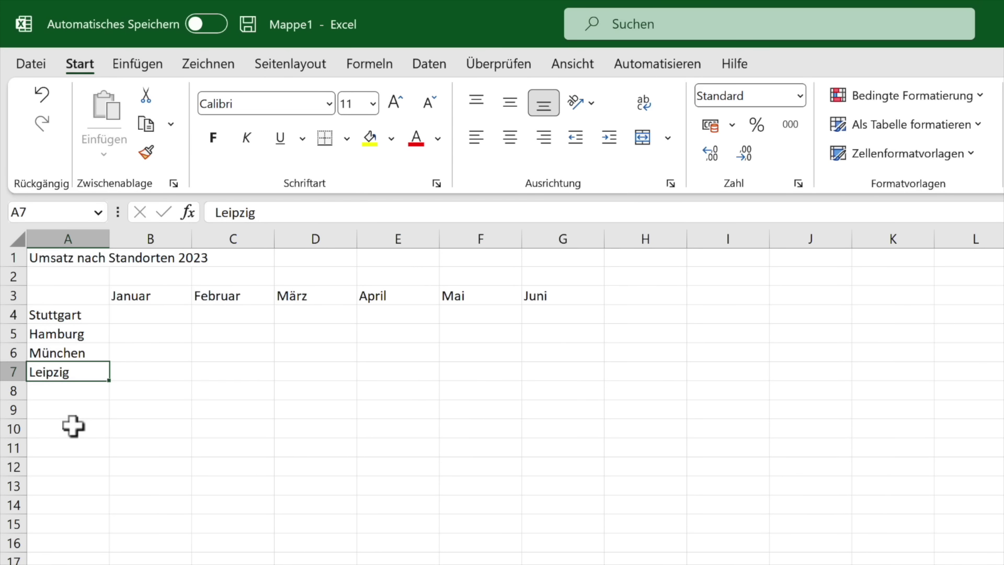
{"action": "key", "text": "F2"}
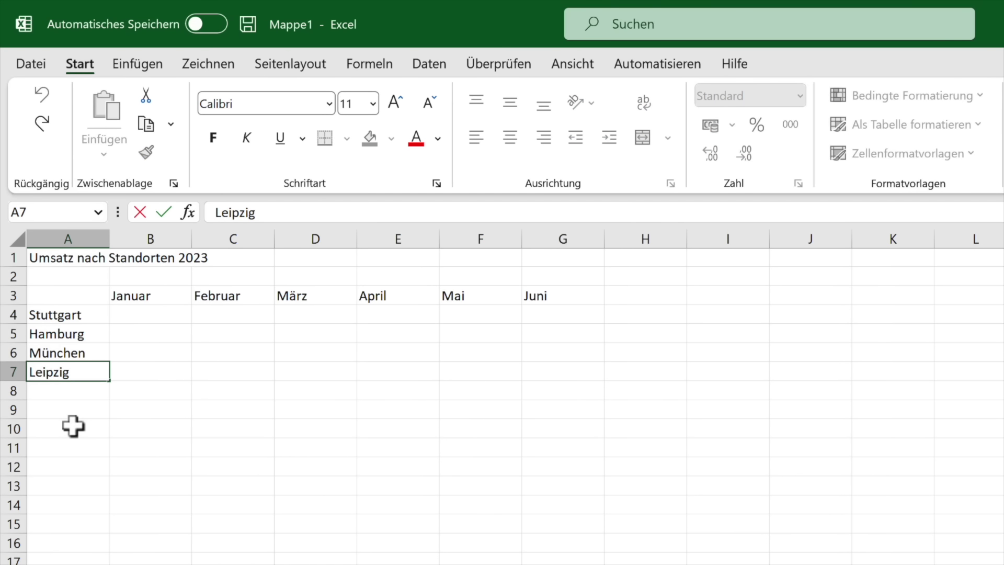
{"action": "key", "text": "Return"}
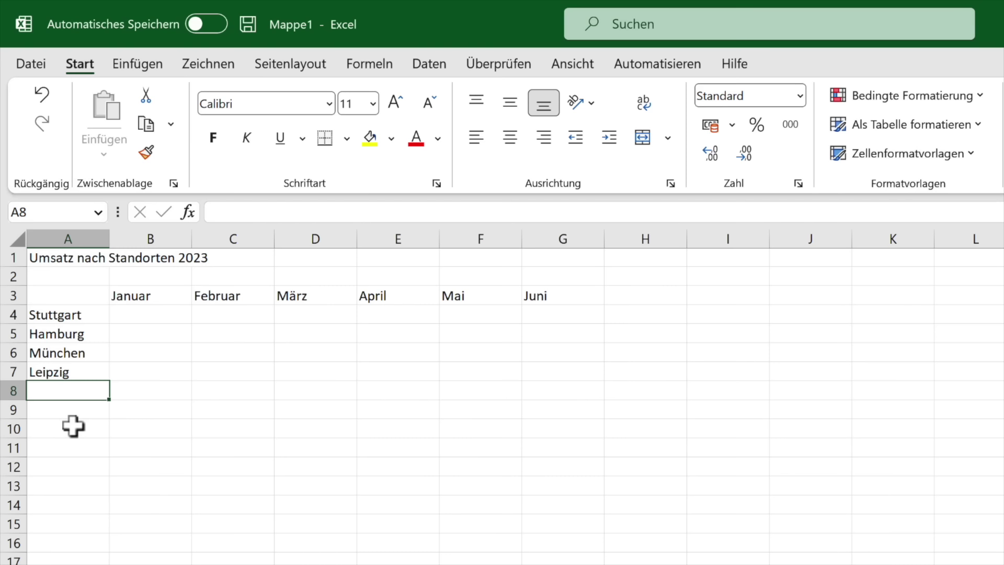
{"action": "key", "text": "Up"}
{"action": "key", "text": "Up"}
{"action": "key", "text": "Up"}
{"action": "key", "text": "Up"}
{"action": "key", "text": "Right"}
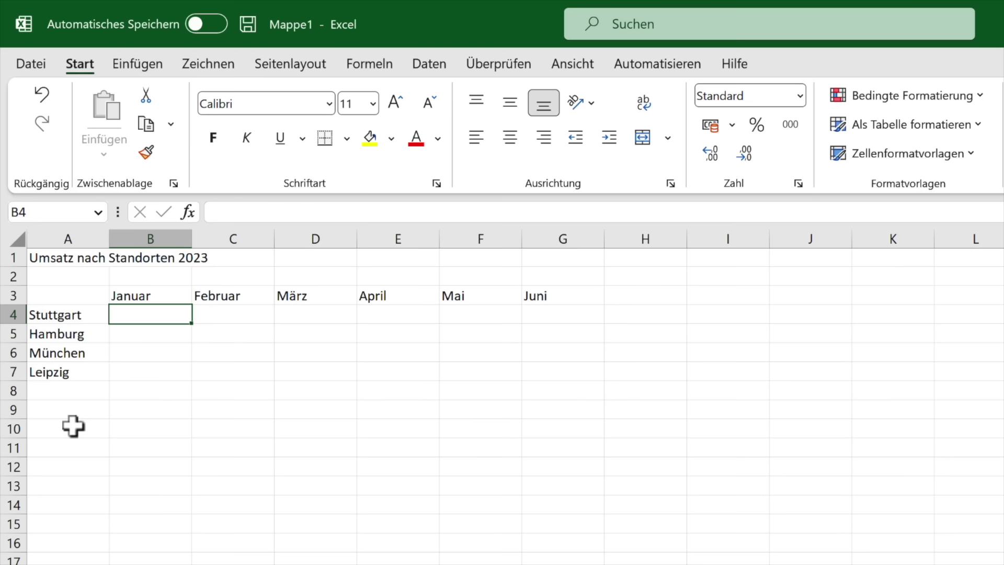
Enter 10000 for Stuttgart's Januar in B4 and 12000 for Februar in C4
{"action": "type", "text": "10000"}
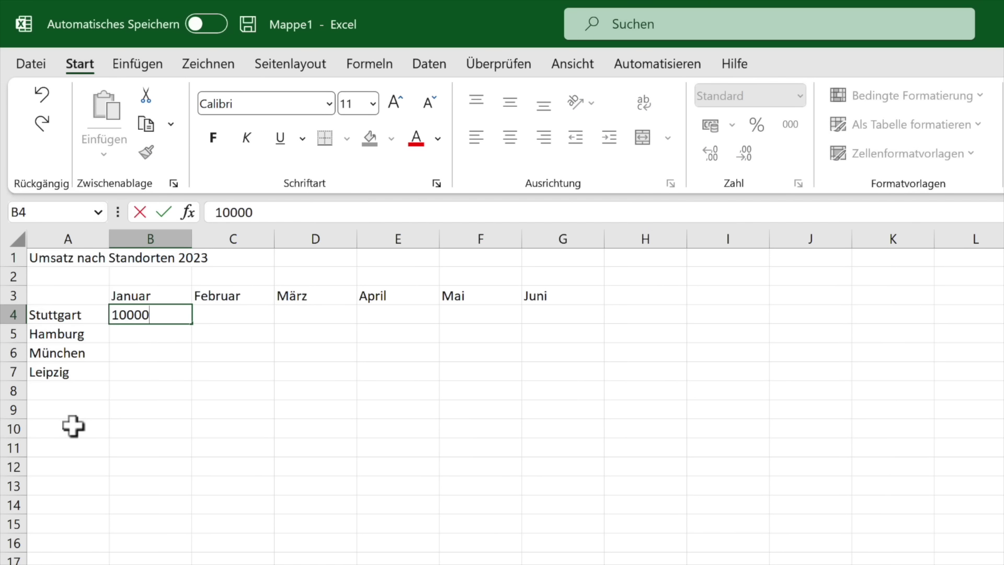
{"action": "key", "text": "Tab"}
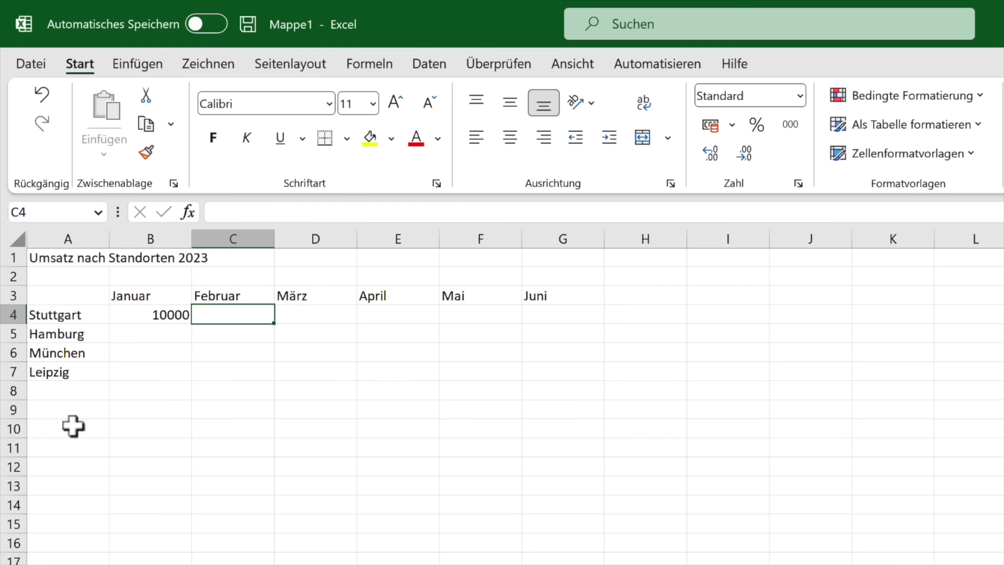
{"action": "type", "text": "12000"}
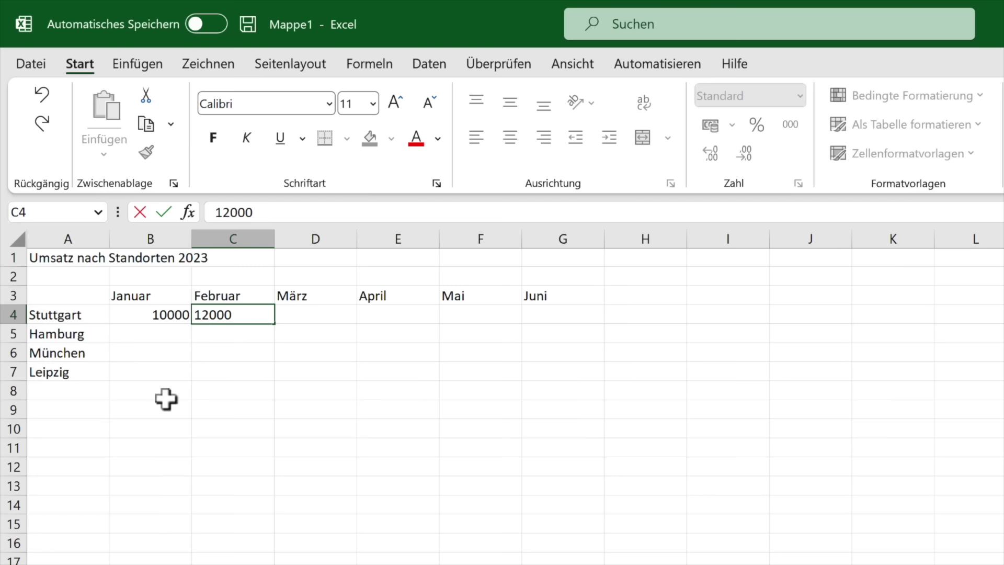
{"action": "left_click", "coordinate": [311, 315]}
{"action": "left_click", "coordinate": [233, 317]}
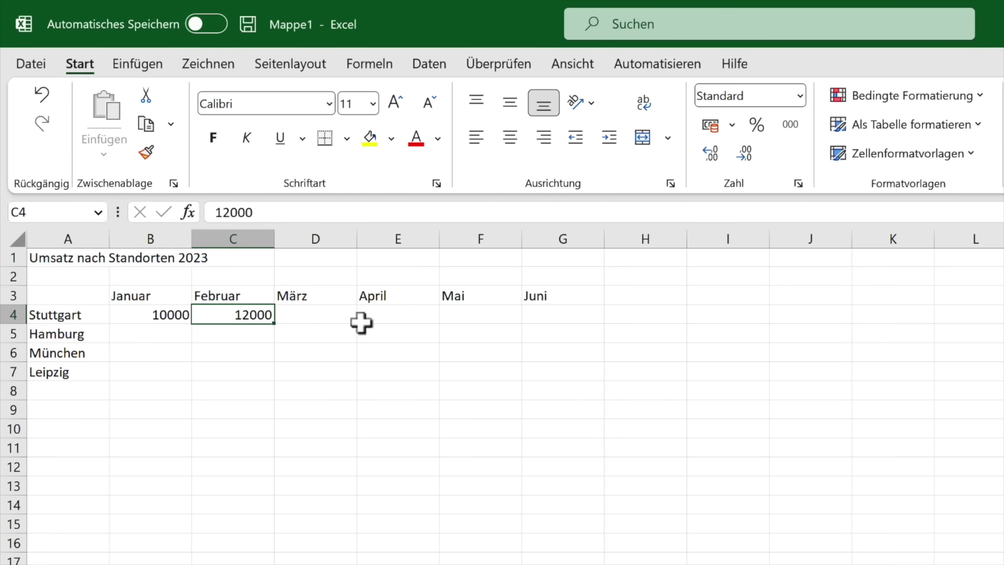
Fill Stuttgart's 12000 across to Juni, copy the row down to Hamburg, and set Hamburg's Januar to 9000
{"action": "mouse_move", "coordinate": [274, 326]}
{"action": "left_mouse_down"}
{"action": "mouse_move", "coordinate": [570, 322]}
{"action": "mouse_move", "coordinate": [547, 322]}
{"action": "left_mouse_up"}
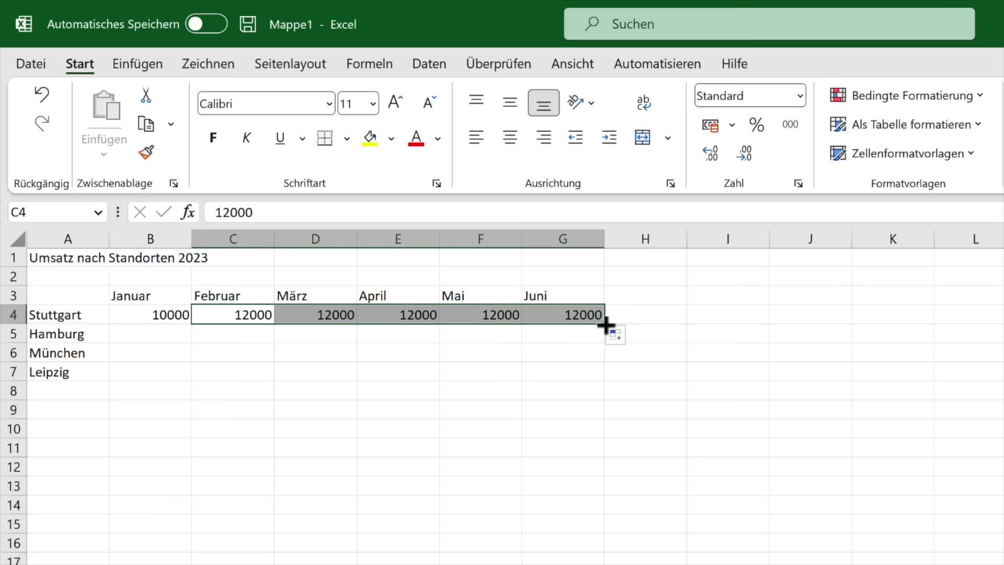
{"action": "left_click_drag", "start_coordinate": [602, 325], "coordinate": [601, 345]}
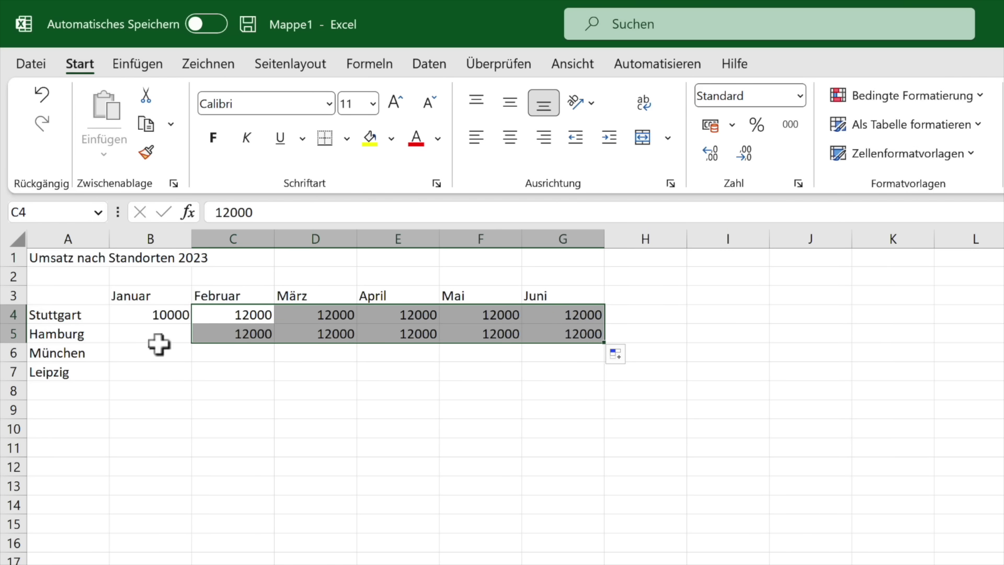
{"action": "left_click", "coordinate": [133, 340]}
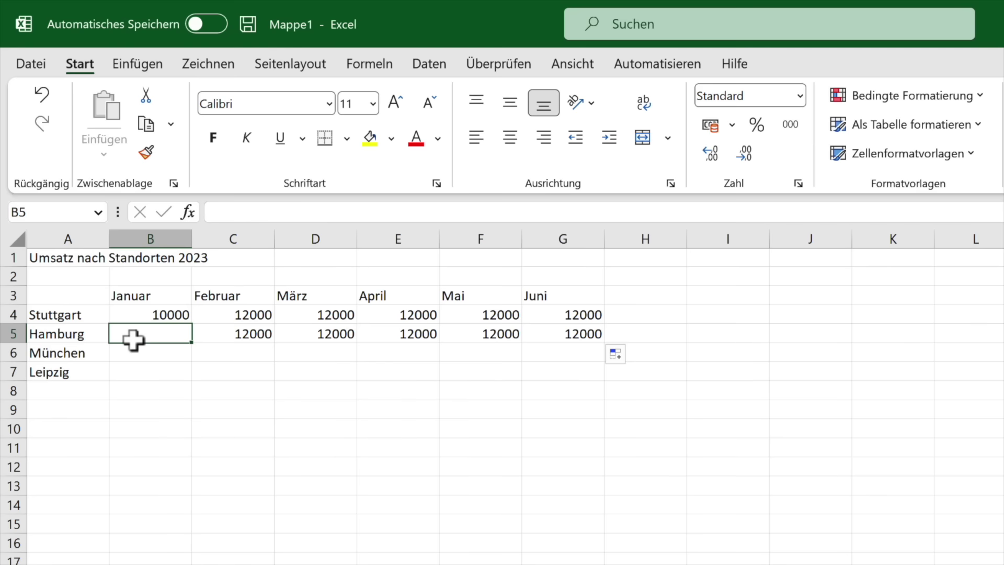
{"action": "type", "text": "9000"}
{"action": "key", "text": "Return"}
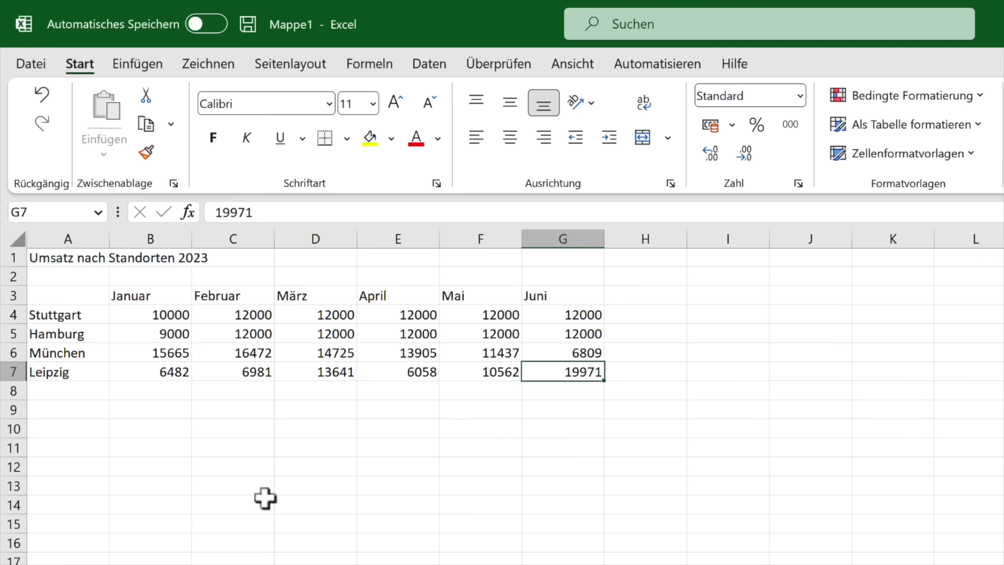
Add a Berlin row in A8 with 8000, 9000, 7700, 9000, 9000, 9000 for Januar–Juni
{"action": "left_click", "coordinate": [77, 392]}
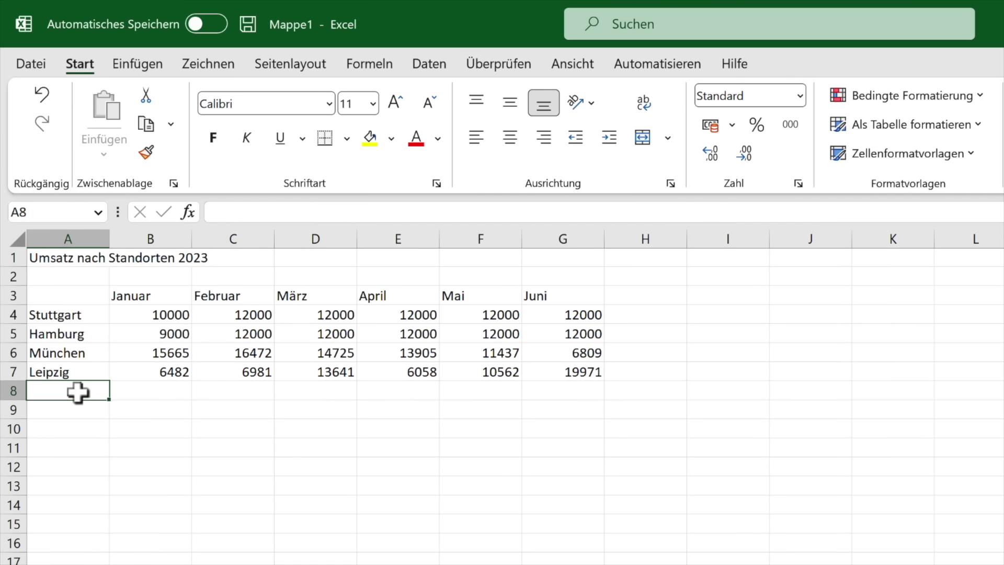
{"action": "type", "text": "Berlin"}
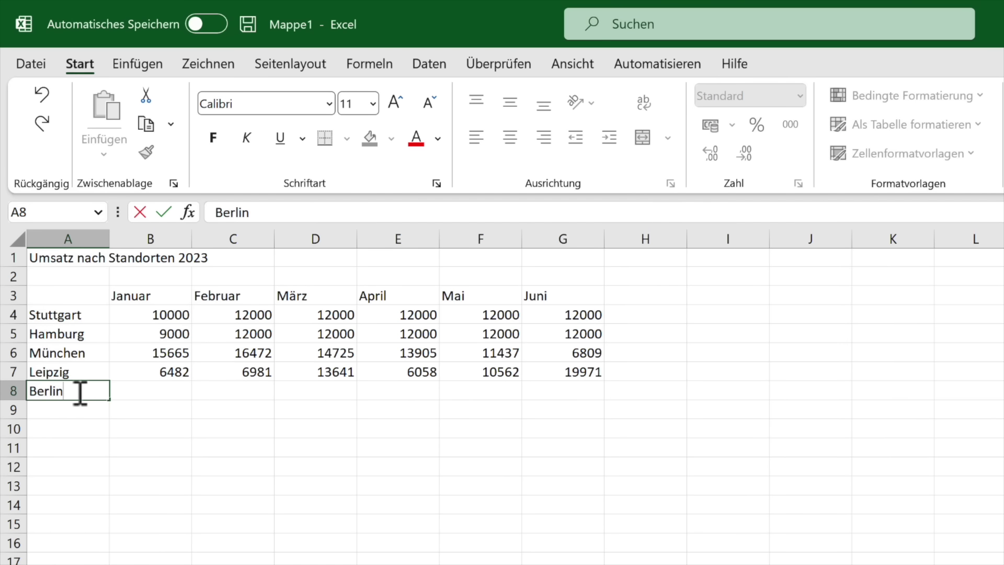
{"action": "key", "text": "Tab"}
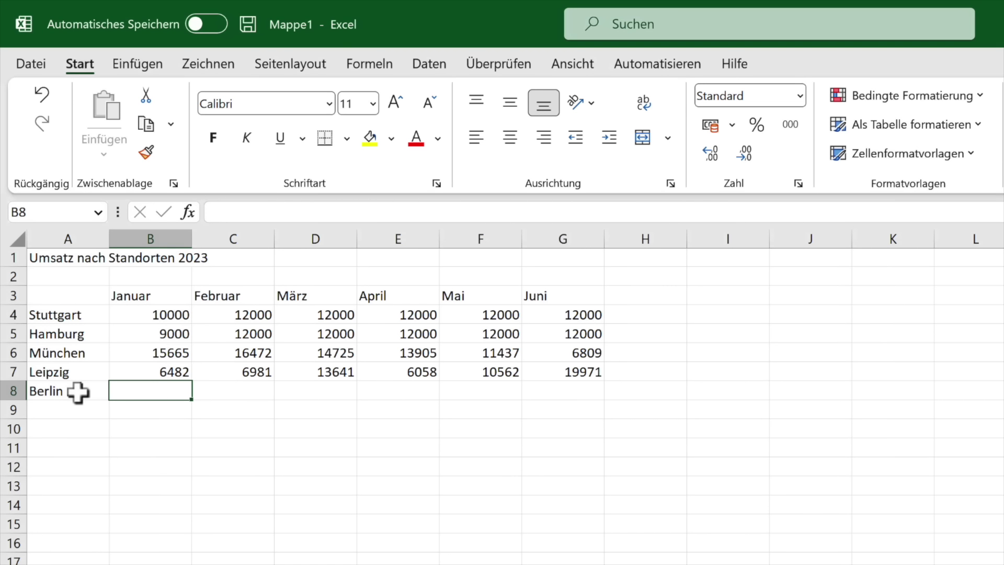
{"action": "type", "text": "8000"}
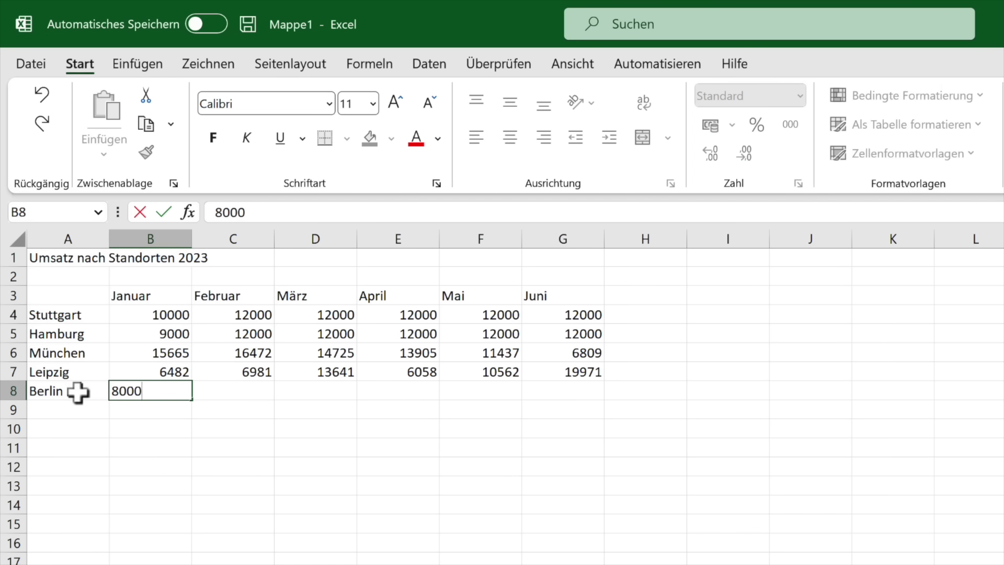
{"action": "key", "text": "Tab"}
{"action": "type", "text": "9000"}
{"action": "key", "text": "Tab"}
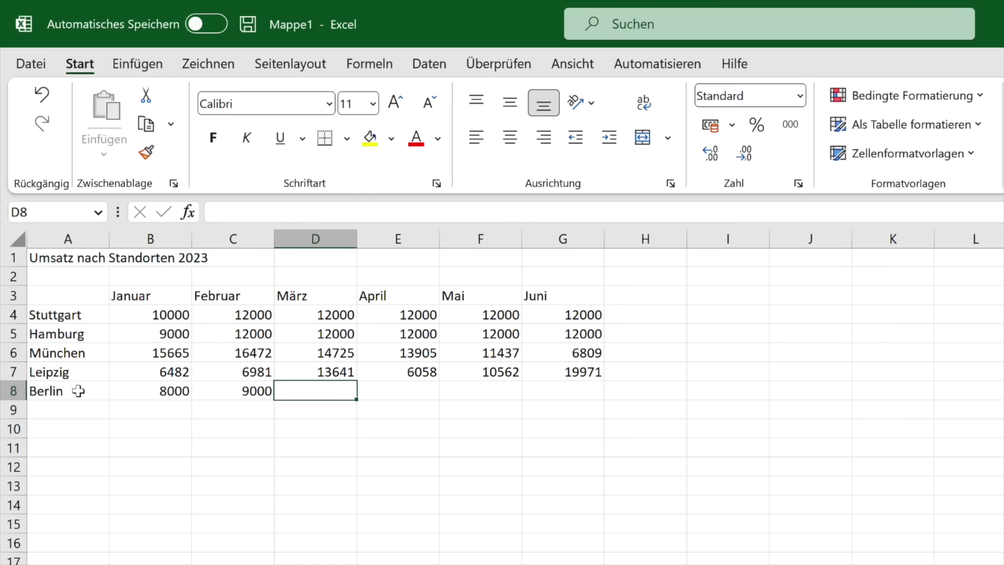
{"action": "type", "text": "7700"}
{"action": "key", "text": "Tab"}
{"action": "type", "text": "9000"}
{"action": "key", "text": "Tab"}
{"action": "type", "text": "9000"}
{"action": "key", "text": "Tab"}
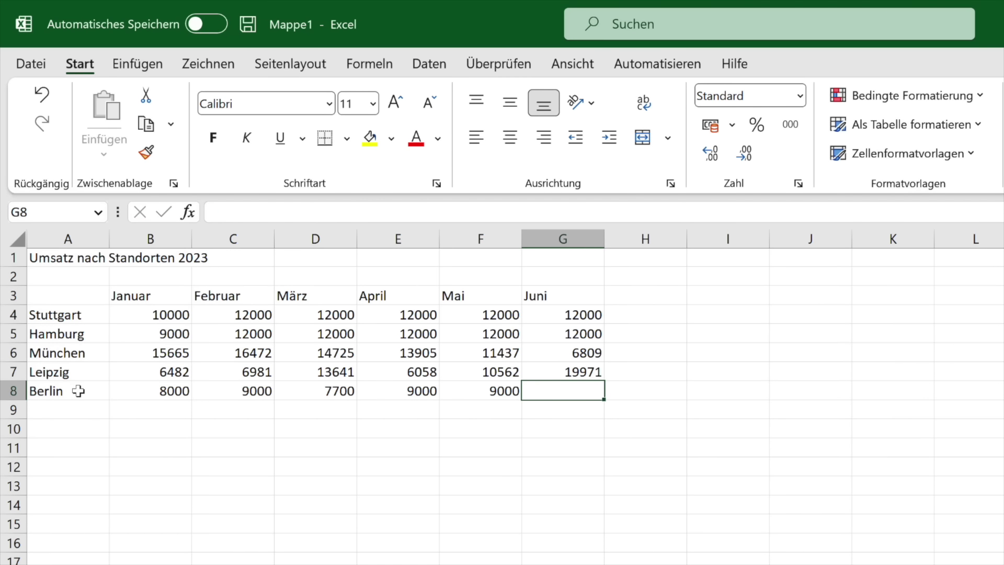
{"action": "type", "text": "9000"}
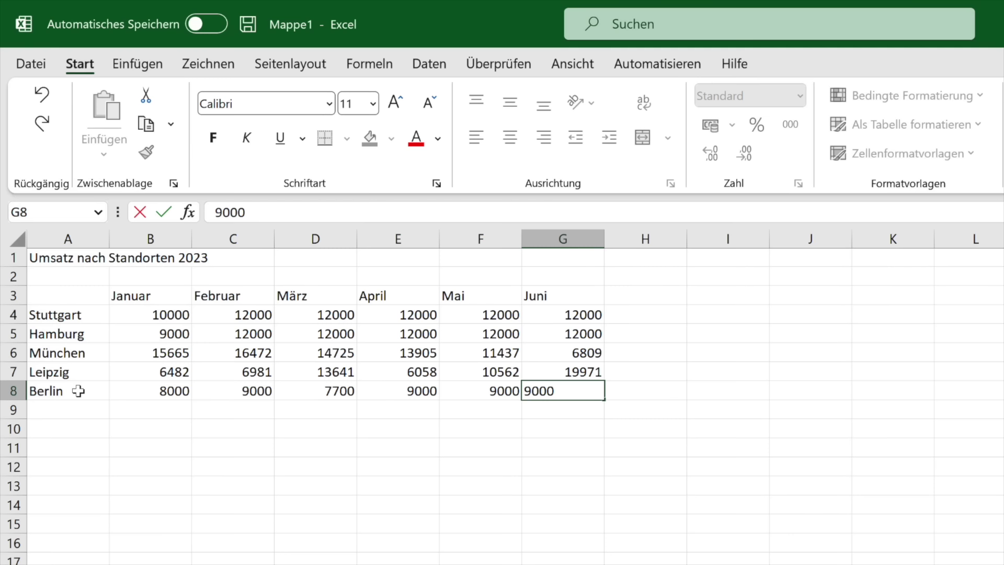
{"action": "key", "text": "ctrl+Return"}
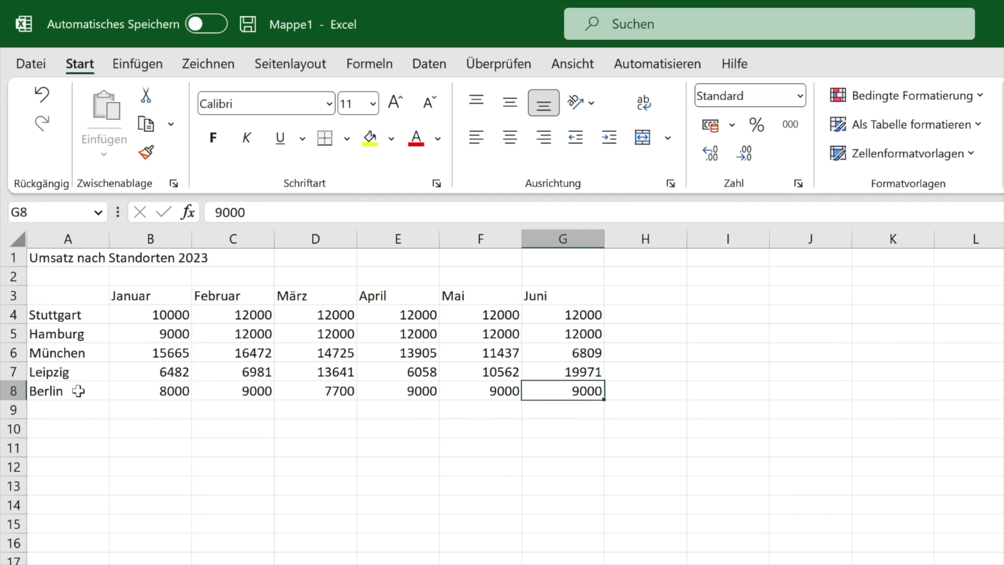
{"action": "key", "text": "Return"}
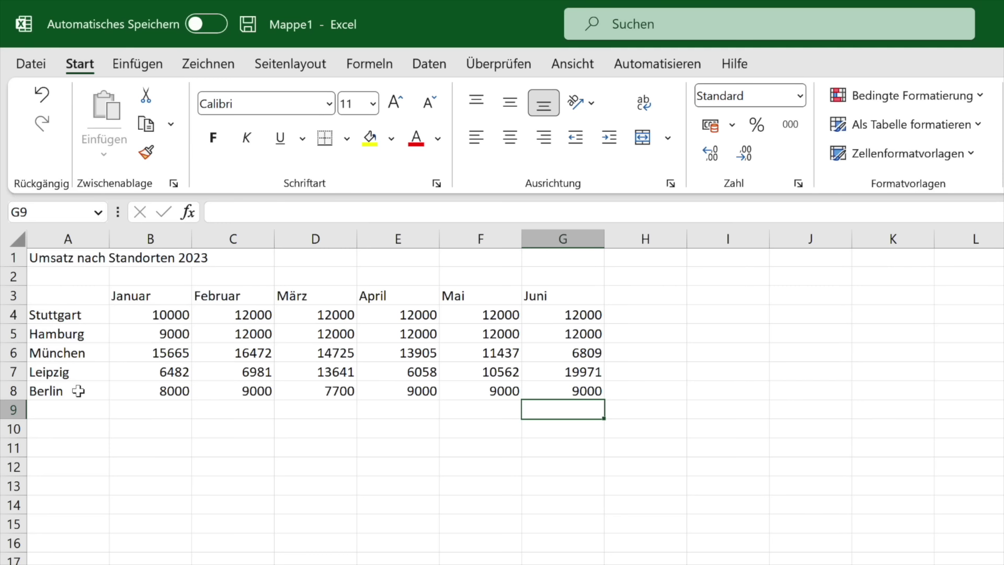
Change Berlin's Juni value in G8 from 9000 to 9900
{"action": "left_click", "coordinate": [69, 410]}
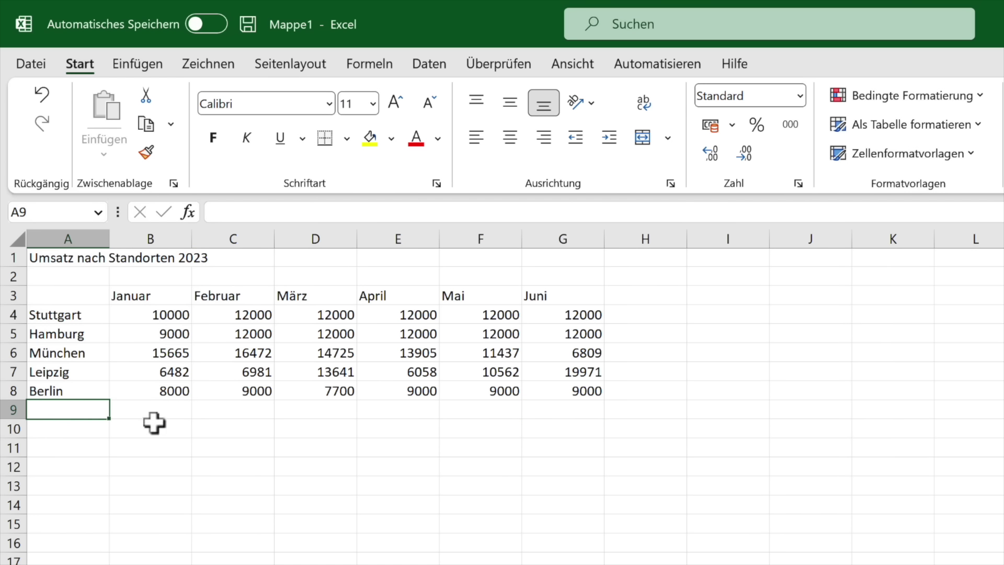
{"action": "left_click_drag", "start_coordinate": [78, 388], "coordinate": [587, 417]}
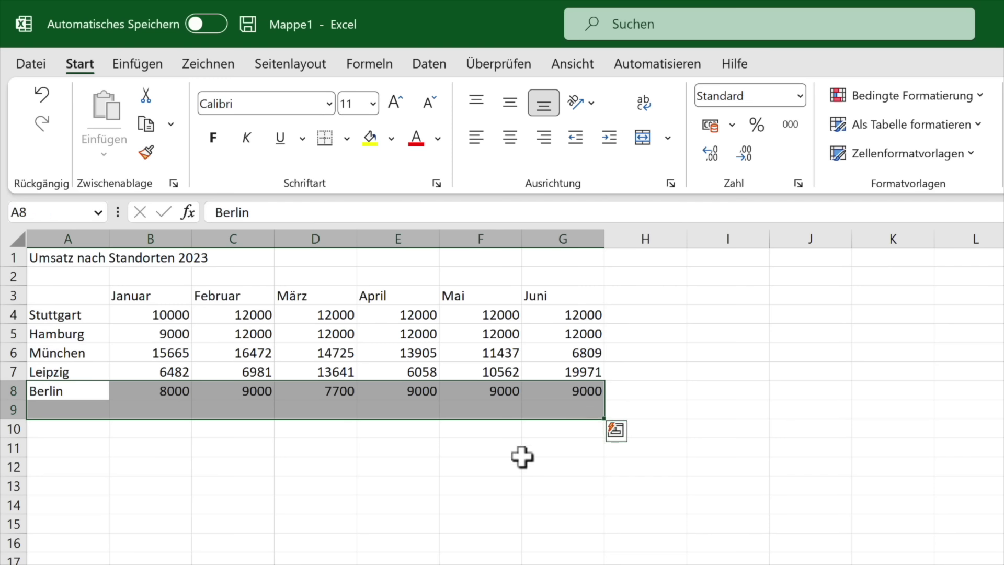
{"action": "key", "text": "Tab"}
{"action": "key", "text": "Tab"}
{"action": "key", "text": "Tab"}
{"action": "key", "text": "Tab"}
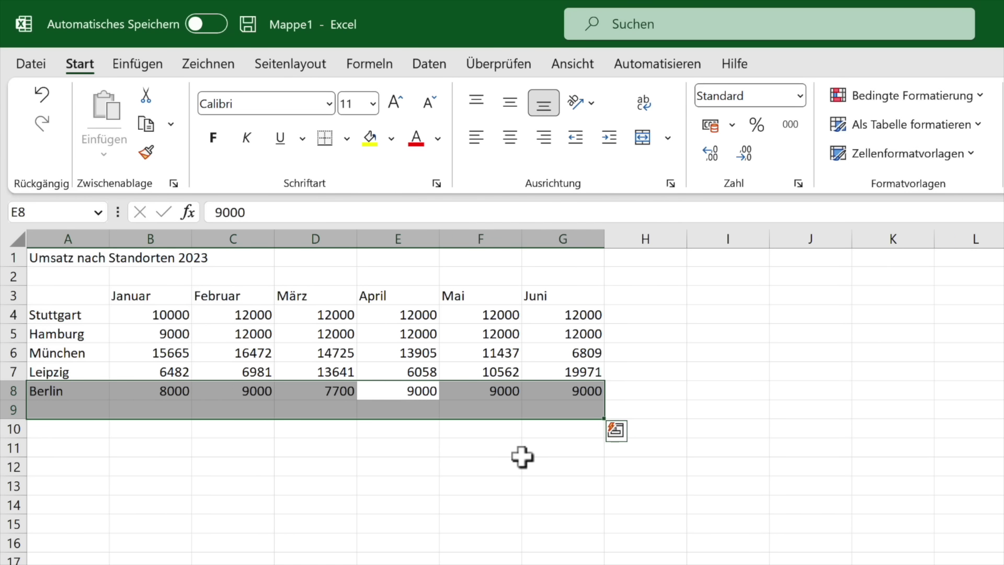
{"action": "key", "text": "Tab"}
{"action": "key", "text": "Tab"}
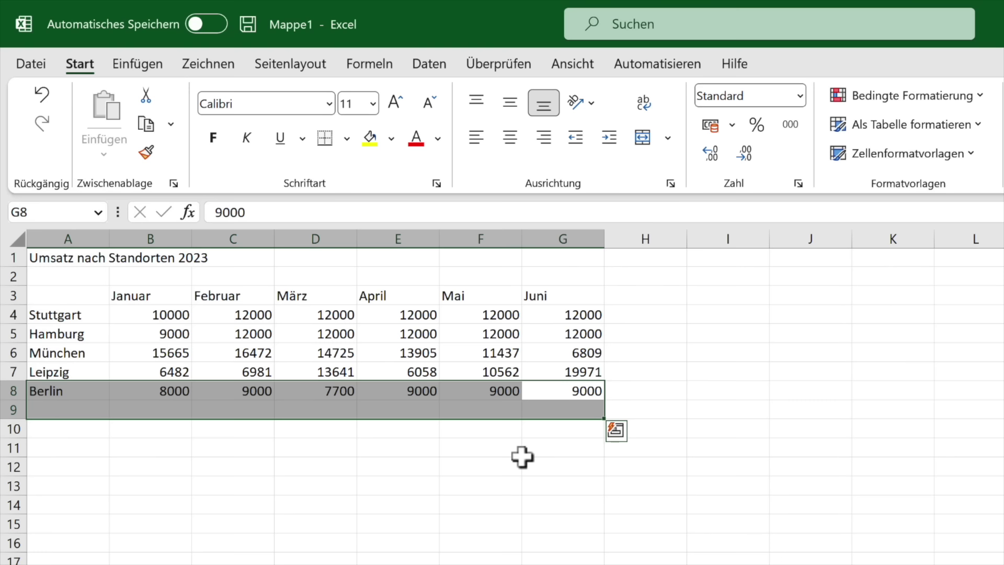
{"action": "type", "text": "99"}
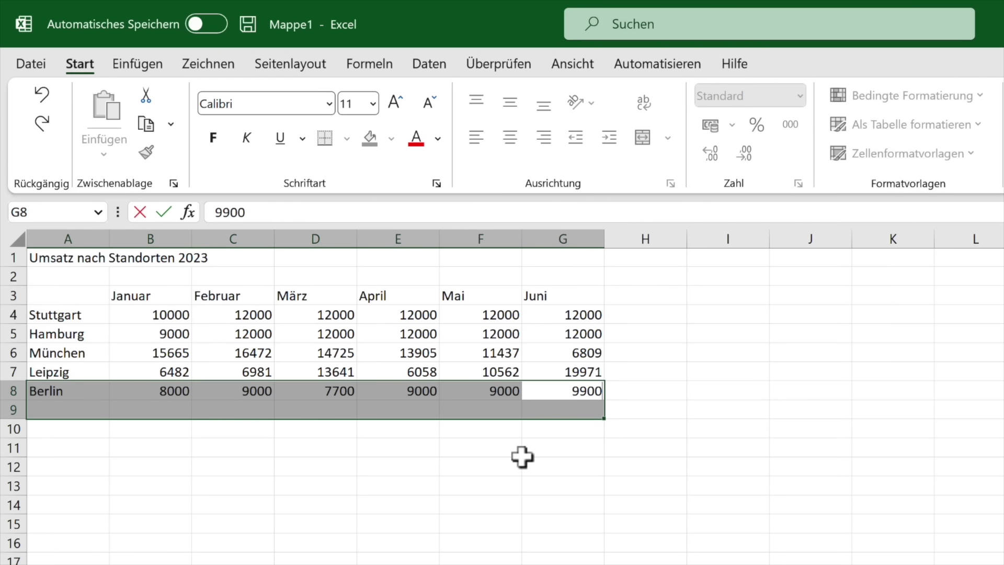
{"action": "key", "text": "Return"}
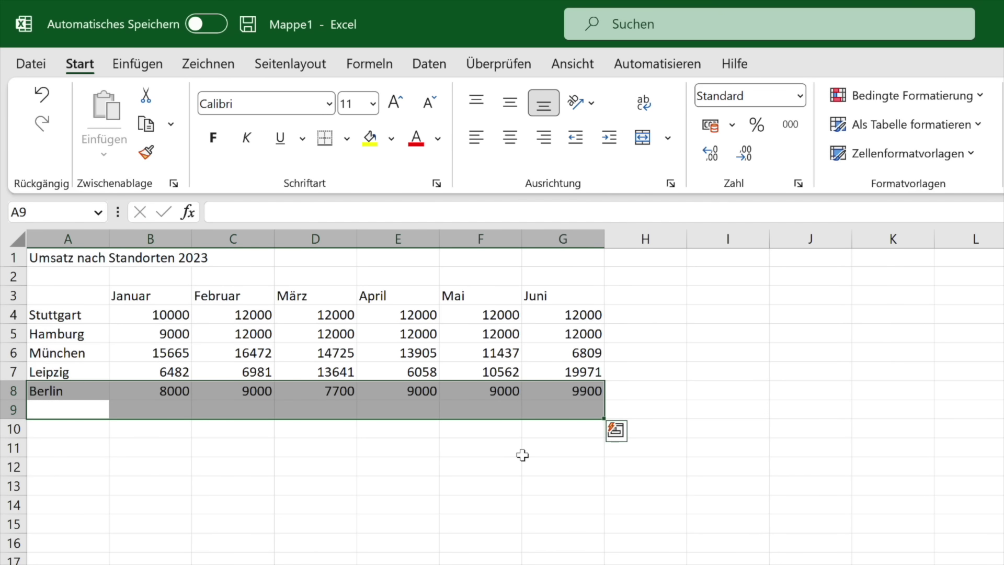
Add Frankfurt in A9 with 8000 in every month, filling Februar's 8000 across to Juni
{"action": "type", "text": "Frankfurt"}
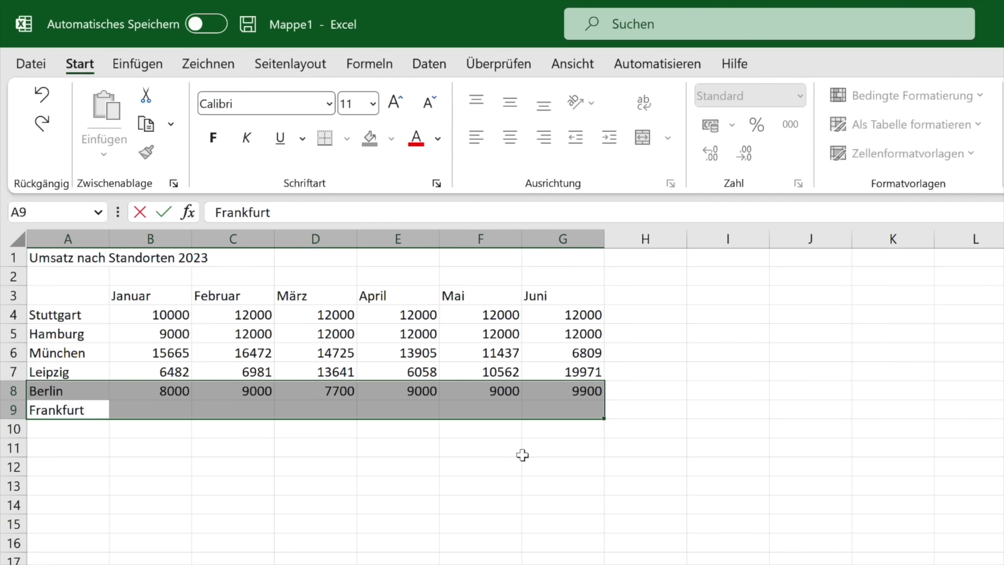
{"action": "key", "text": "Tab"}
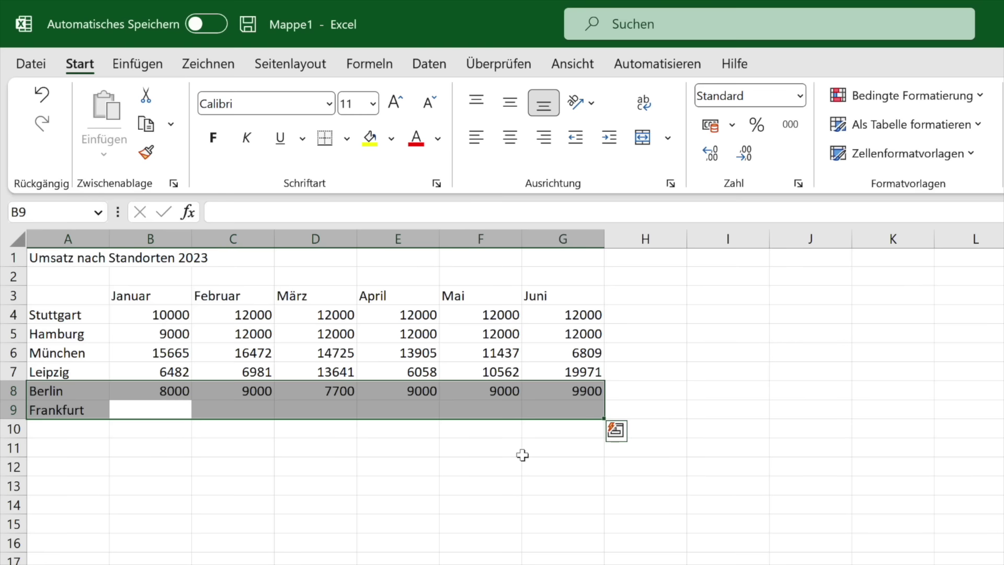
{"action": "type", "text": "8000"}
{"action": "key", "text": "Tab"}
{"action": "type", "text": "800"}
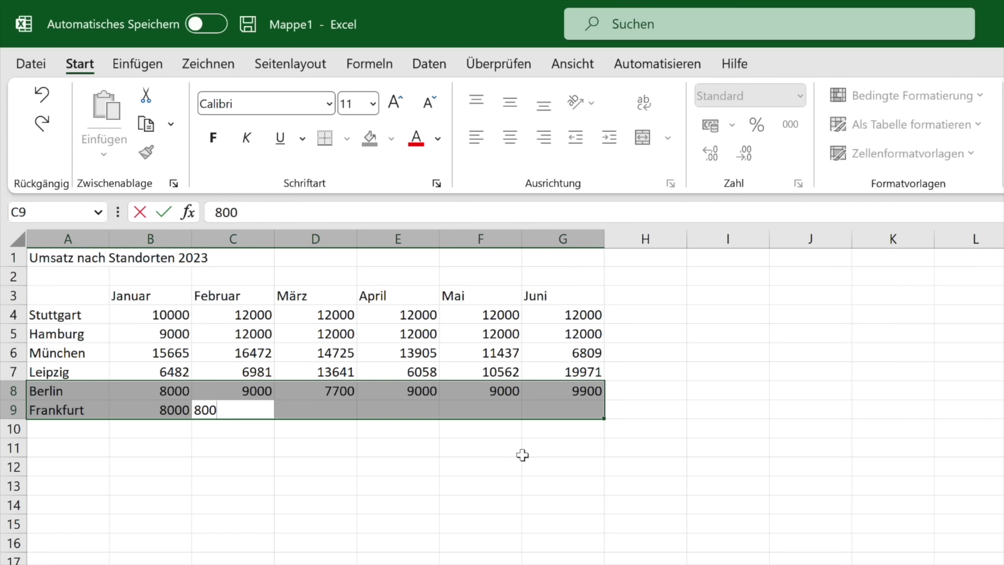
{"action": "key", "text": "Tab"}
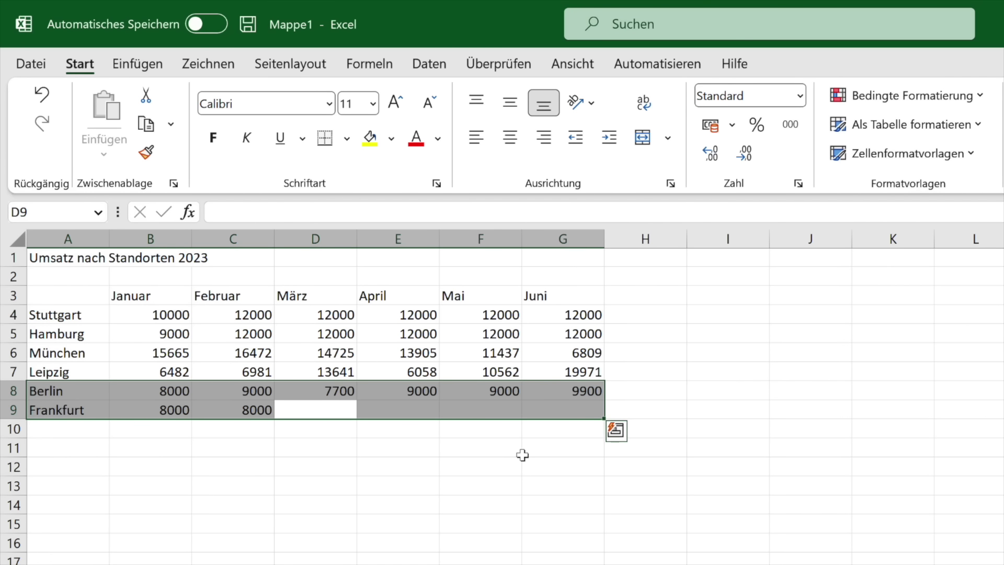
{"action": "key", "text": "Escape"}
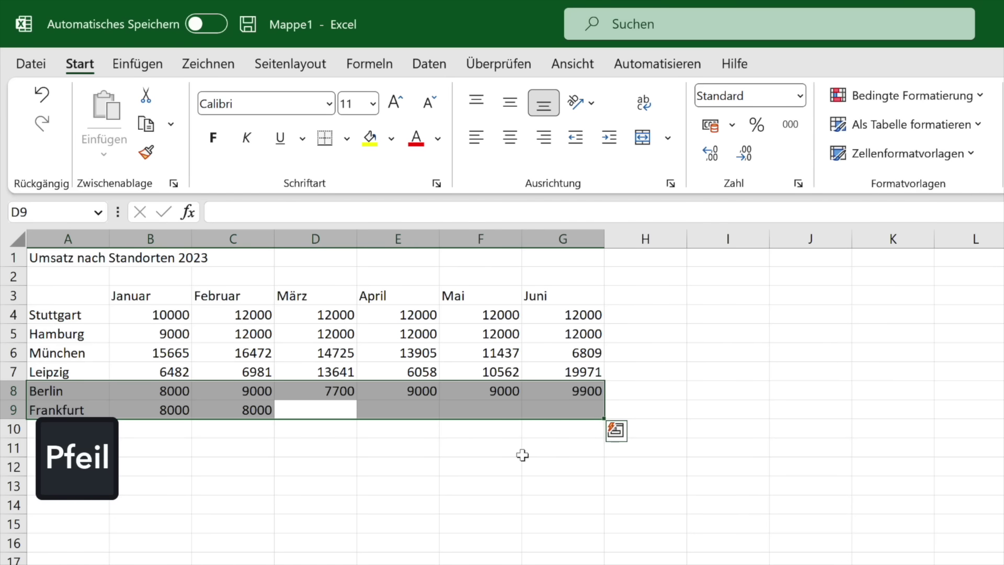
{"action": "key", "text": "Right"}
{"action": "key", "text": "Left"}
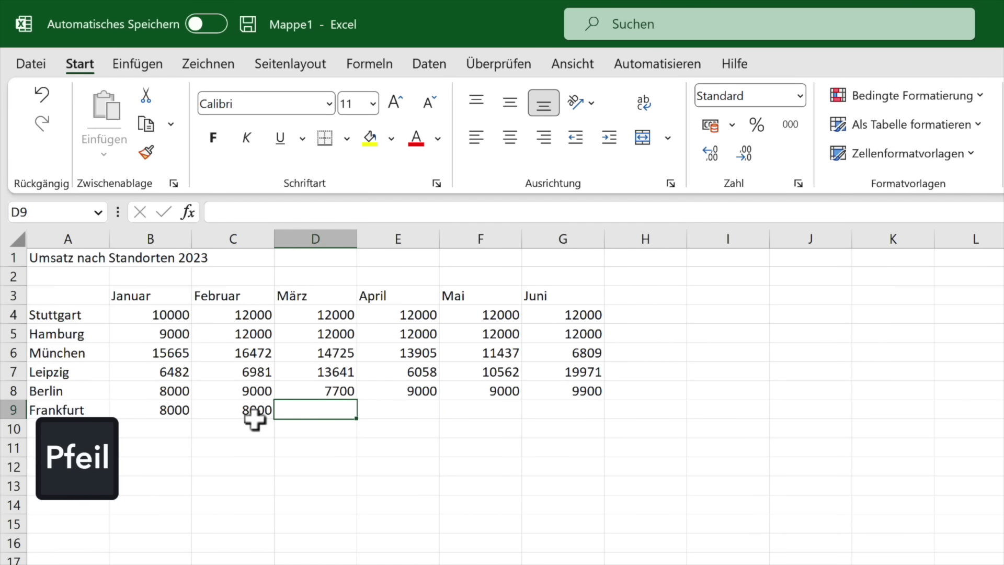
{"action": "left_click", "coordinate": [253, 415]}
{"action": "left_click_drag", "start_coordinate": [275, 422], "coordinate": [619, 419]}
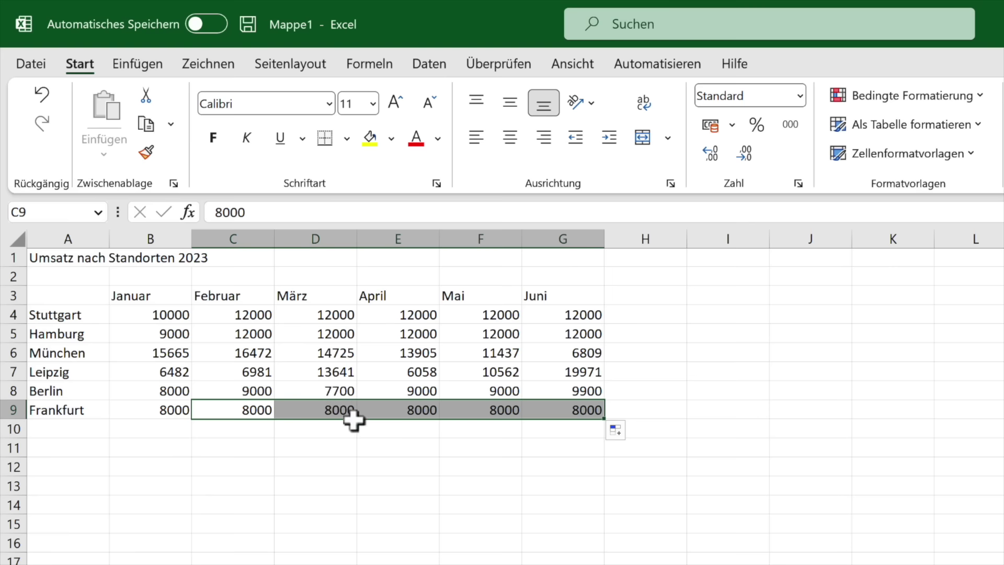
{"action": "left_click", "coordinate": [426, 436]}
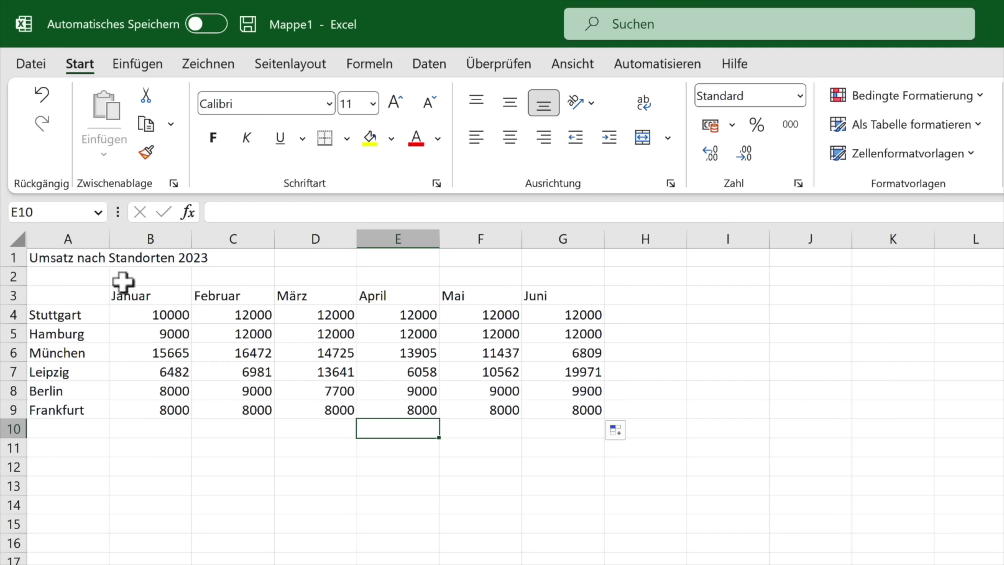
Merge and centre 'Umsatz nach Standorten 2023' over A1:G1 with dark blue fill and bold white text
{"action": "left_click", "coordinate": [62, 258]}
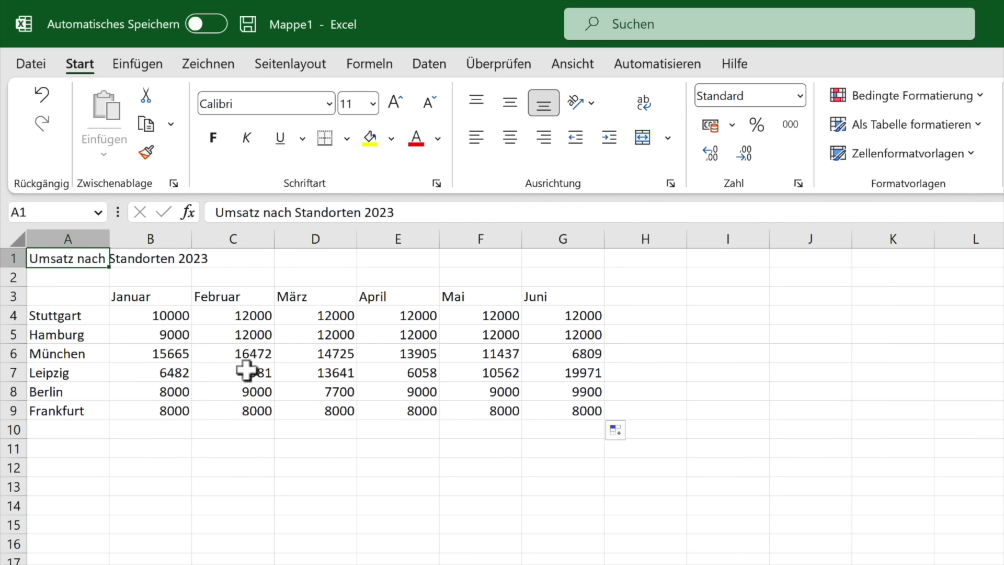
{"action": "left_click_drag", "start_coordinate": [39, 257], "coordinate": [558, 260]}
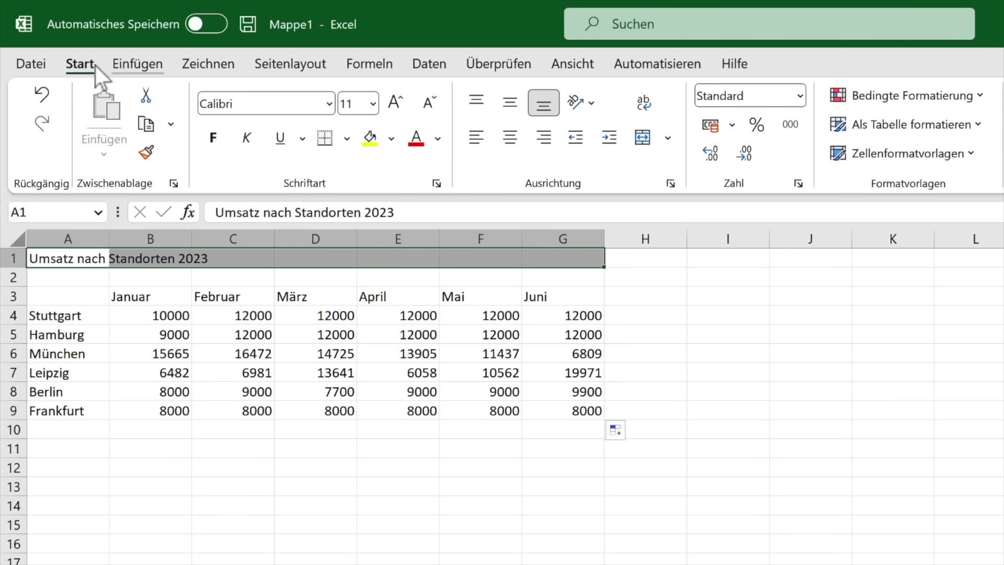
{"action": "left_click", "coordinate": [645, 140]}
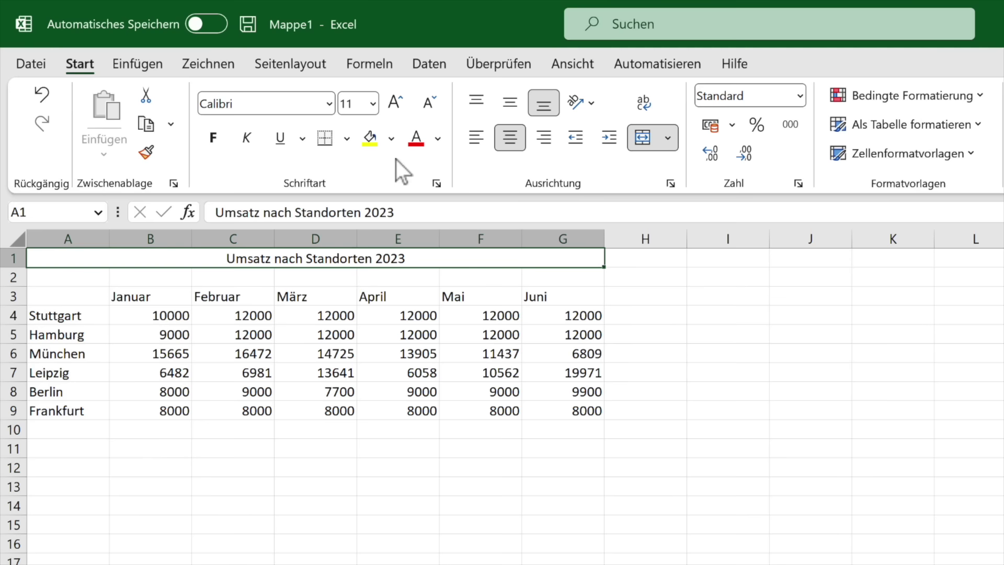
{"action": "left_click", "coordinate": [395, 139]}
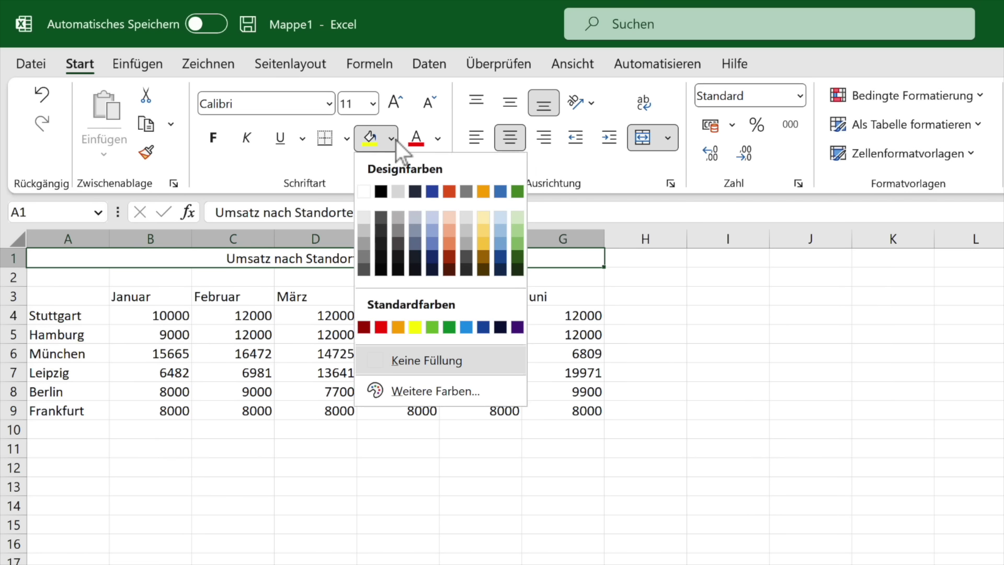
{"action": "left_click", "coordinate": [431, 269]}
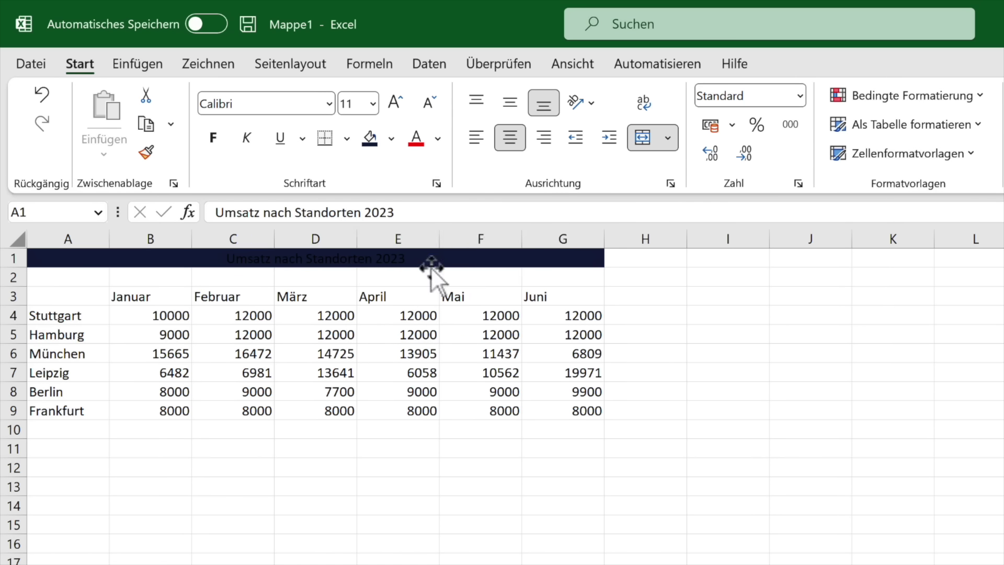
{"action": "left_click", "coordinate": [437, 136]}
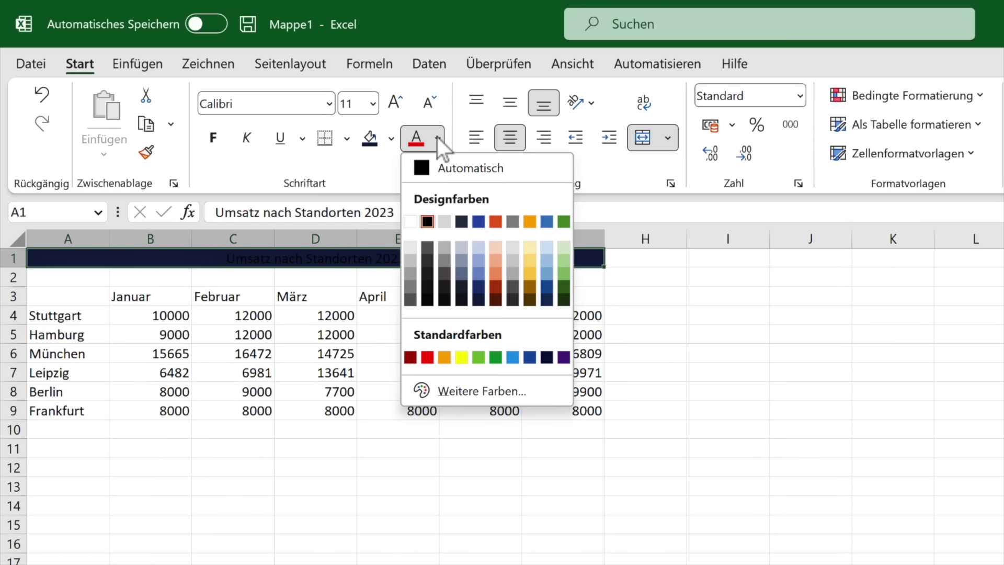
{"action": "left_click", "coordinate": [410, 224]}
{"action": "left_click", "coordinate": [211, 134]}
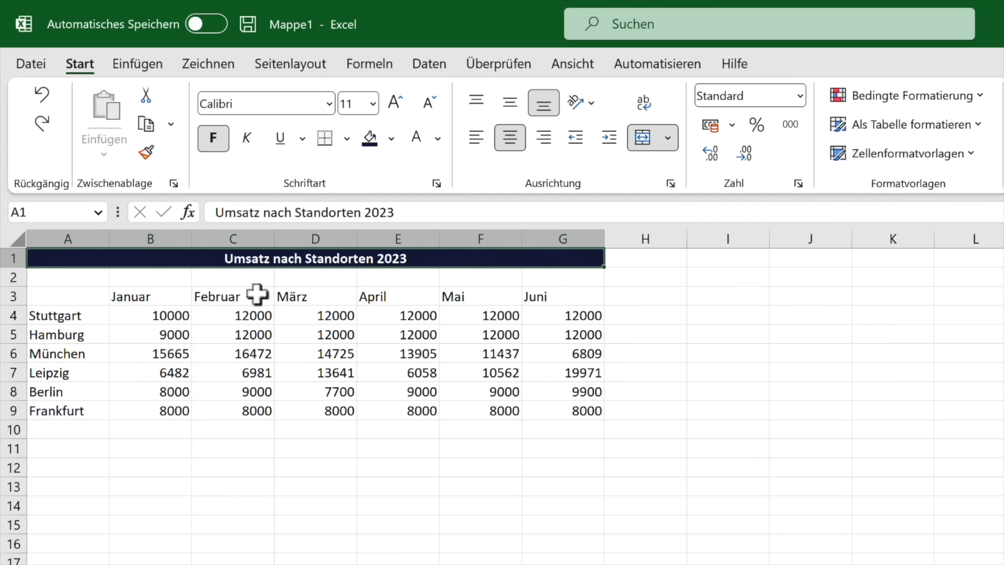
Make the Januar–Juni headers in B3:G3 bold and dark blue with a bottom border
{"action": "left_click_drag", "start_coordinate": [125, 298], "coordinate": [549, 297]}
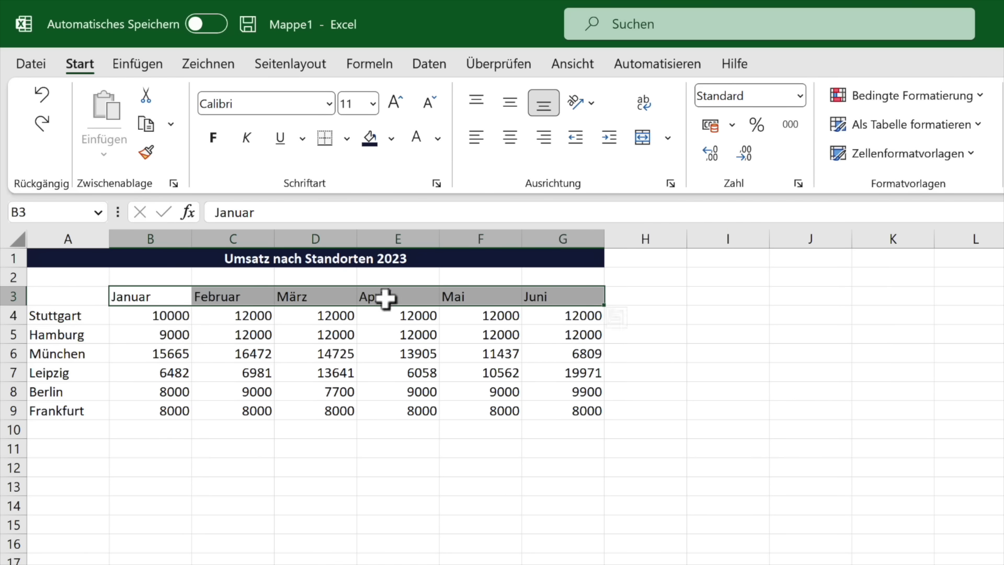
{"action": "left_click", "coordinate": [214, 137]}
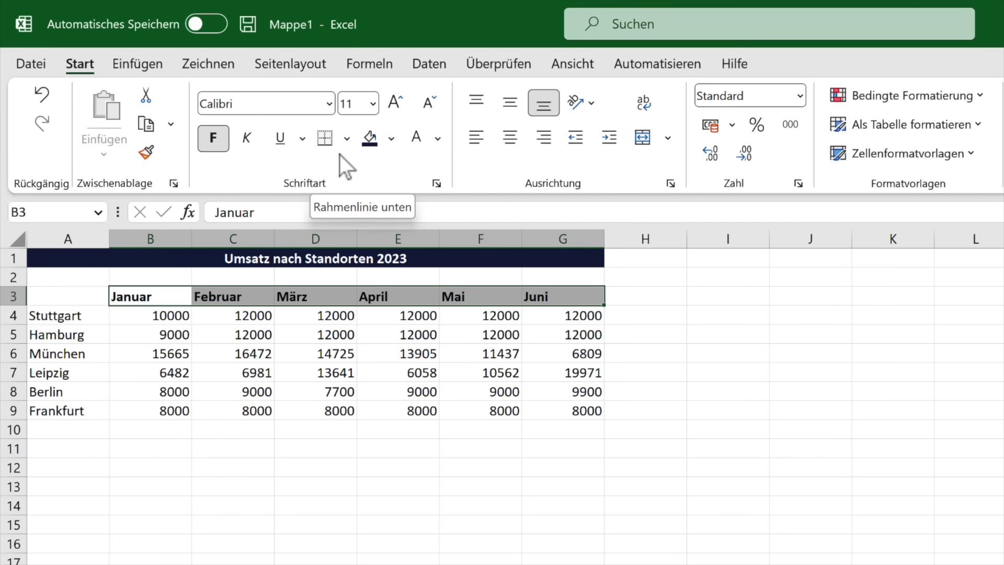
{"action": "left_click", "coordinate": [348, 137]}
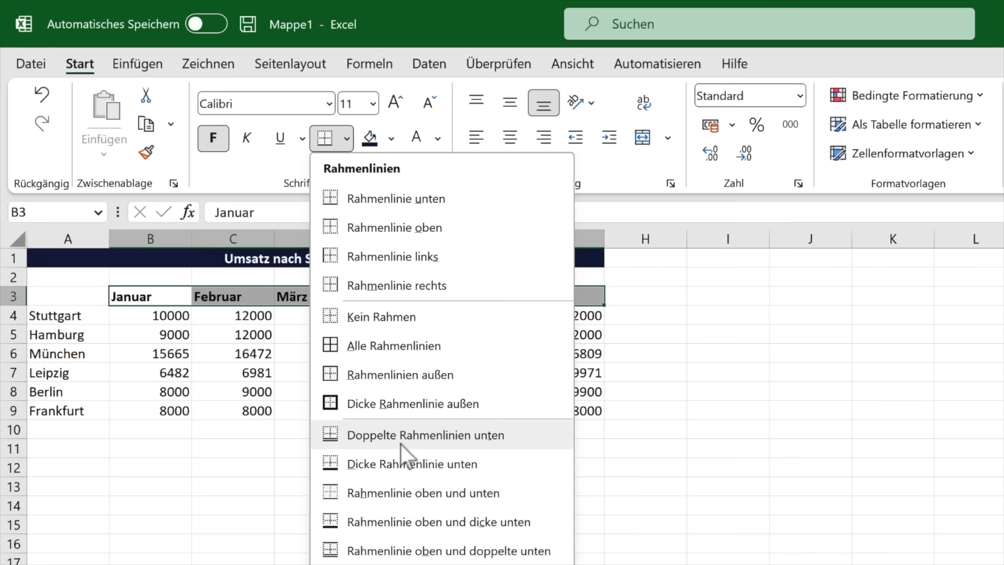
{"action": "left_click", "coordinate": [382, 463]}
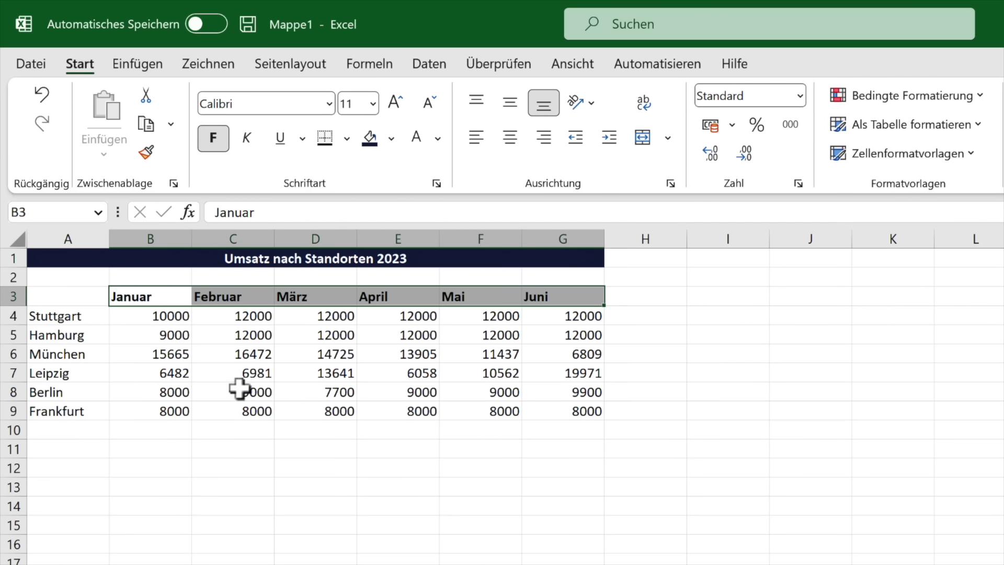
{"action": "left_click", "coordinate": [254, 397]}
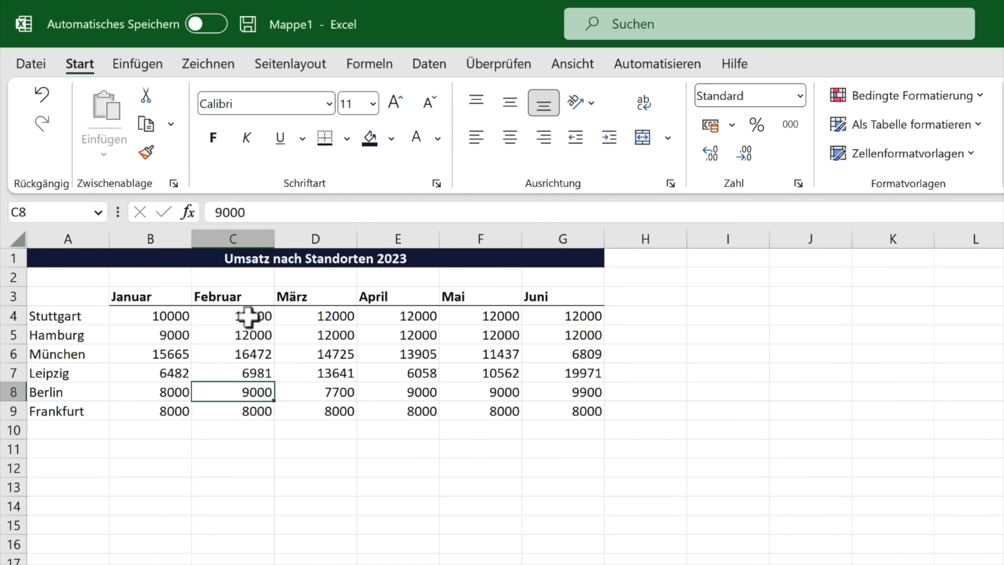
{"action": "left_click_drag", "start_coordinate": [139, 295], "coordinate": [560, 294]}
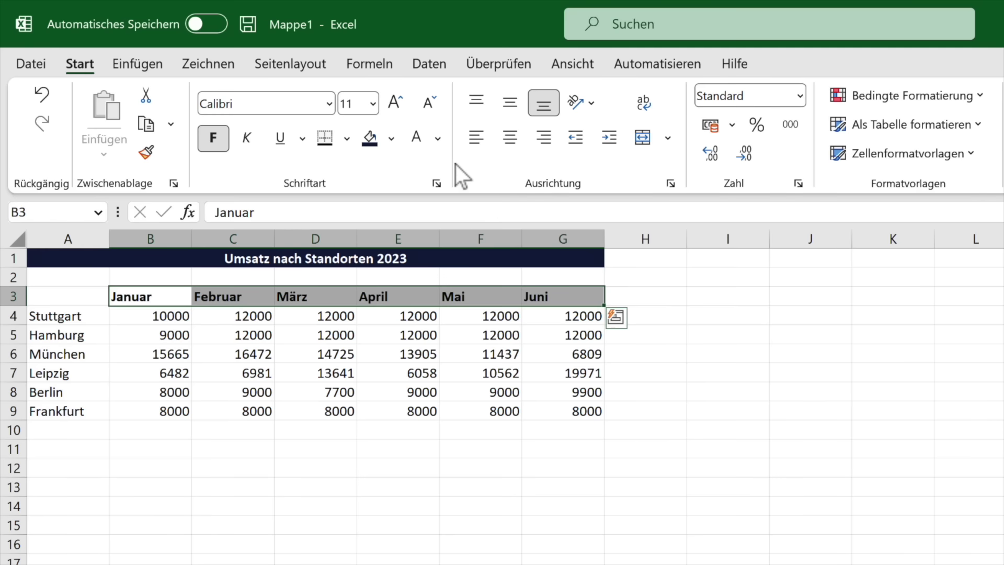
{"action": "left_click", "coordinate": [439, 140]}
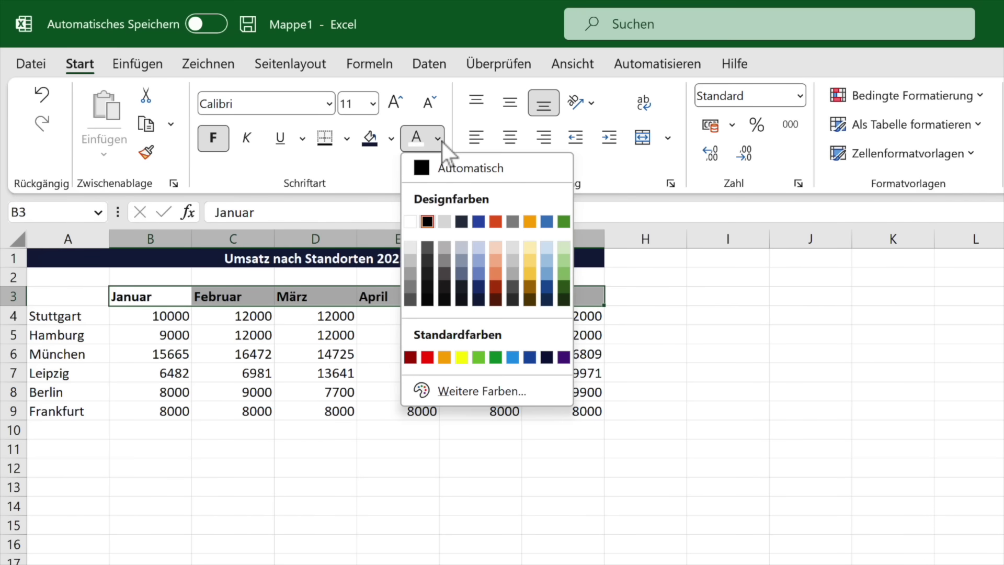
{"action": "left_click", "coordinate": [478, 301]}
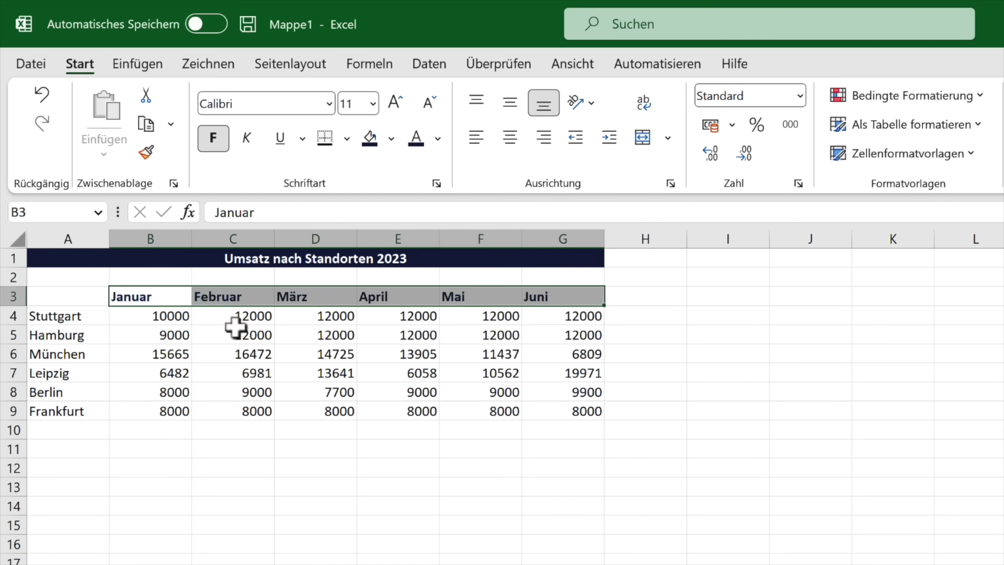
{"action": "left_click", "coordinate": [219, 296]}
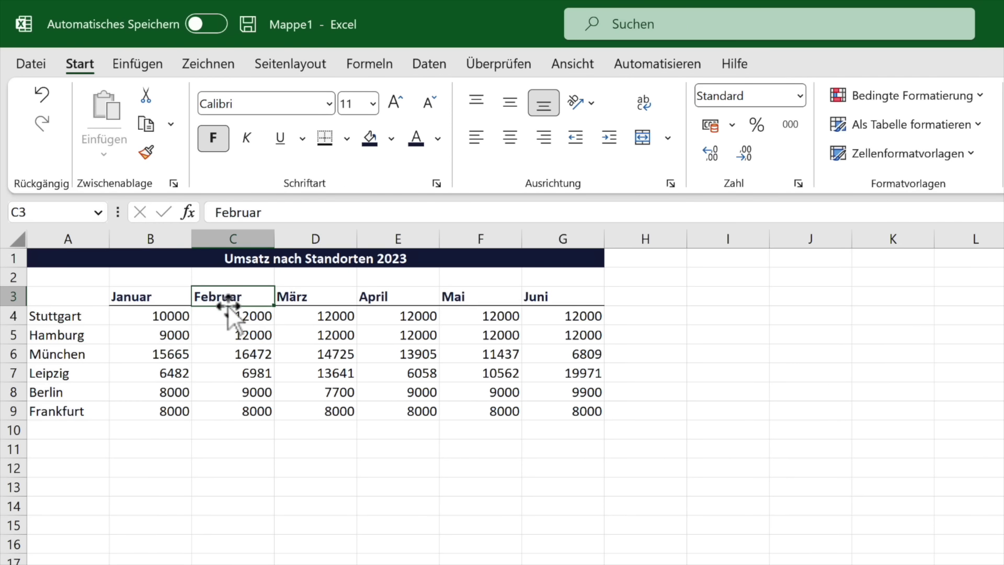
Copy the month header formatting onto Stuttgart with the Format Painter
{"action": "left_click", "coordinate": [148, 159]}
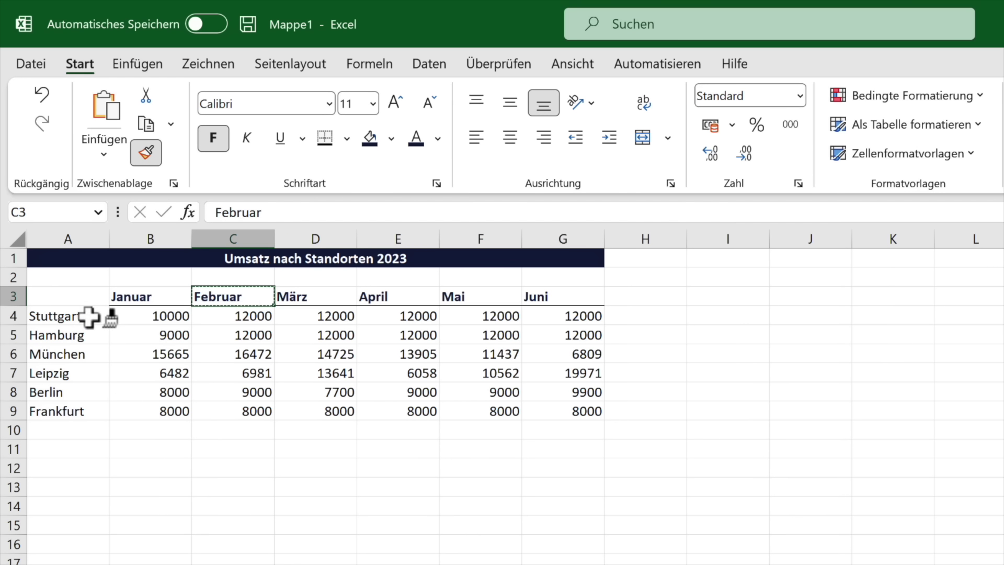
{"action": "left_click", "coordinate": [89, 316]}
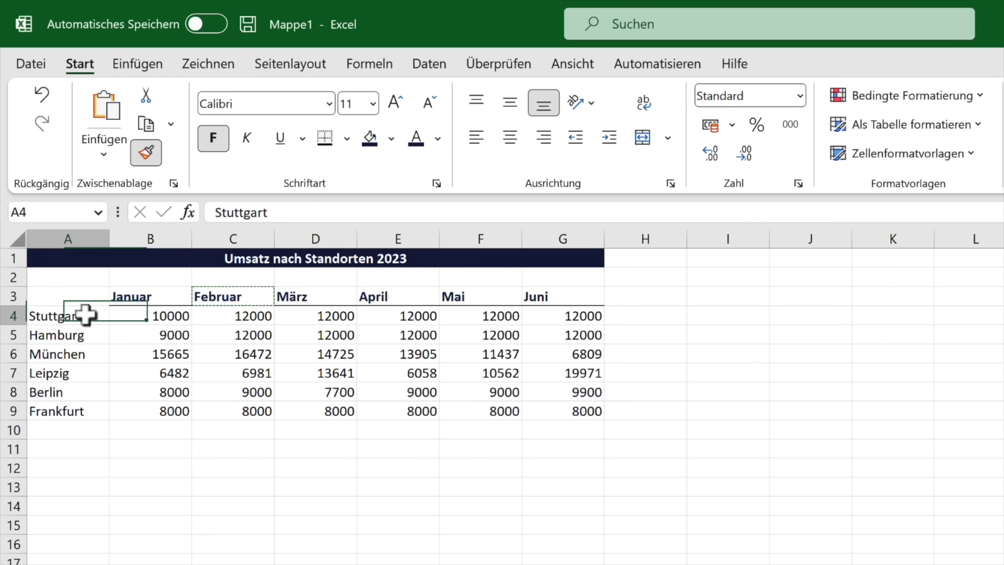
{"action": "left_click", "coordinate": [100, 339]}
{"action": "left_click", "coordinate": [134, 346]}
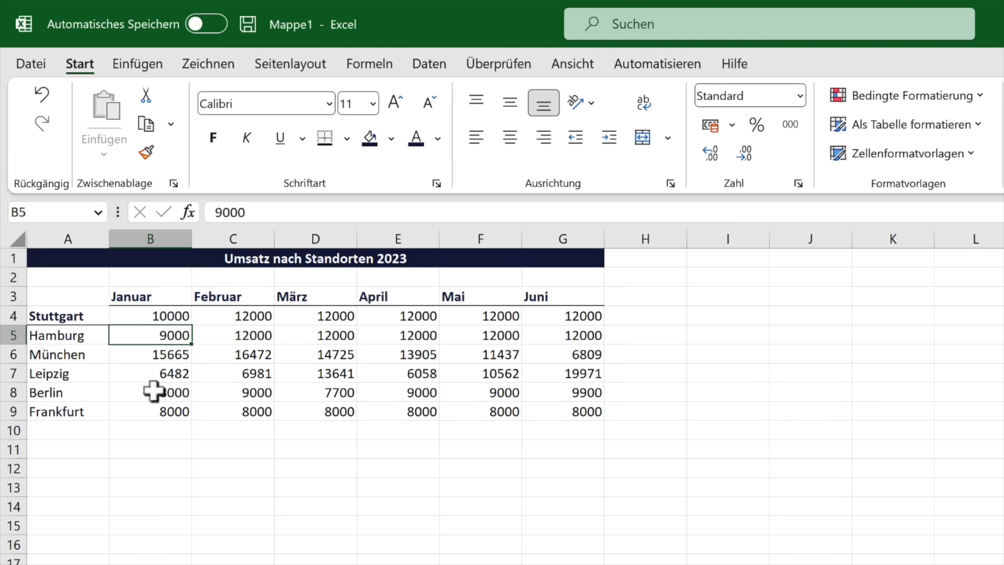
Paint the header formatting onto Hamburg, München, Leipzig, Berlin and Frankfurt
{"action": "left_click", "coordinate": [267, 296]}
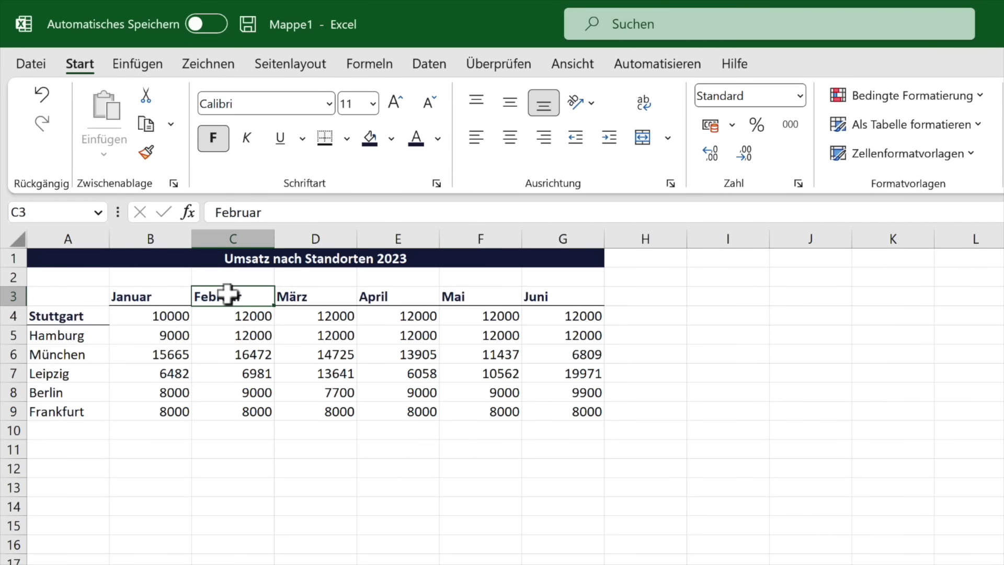
{"action": "left_click", "coordinate": [146, 153]}
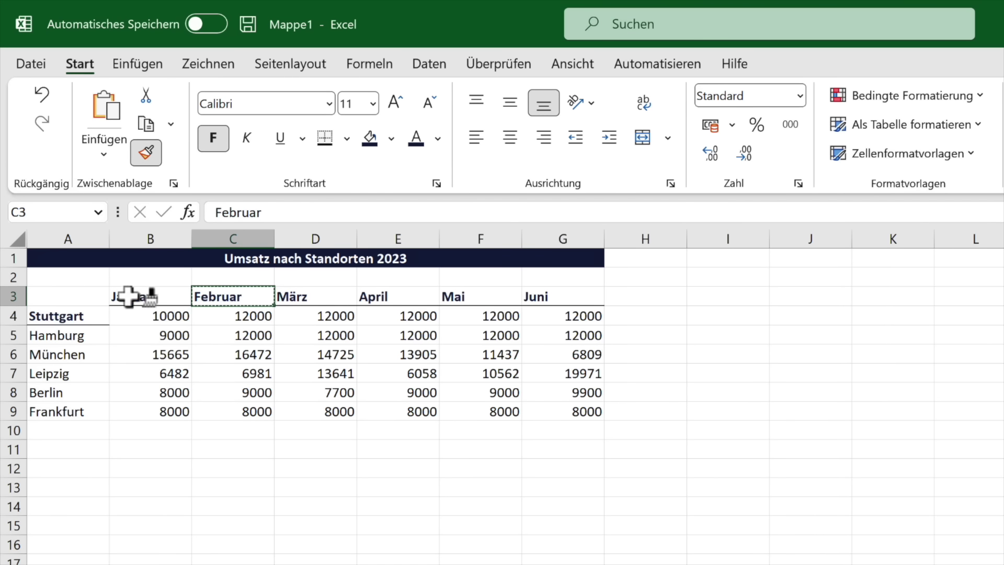
{"action": "left_click", "coordinate": [74, 337]}
{"action": "left_click", "coordinate": [76, 354]}
{"action": "left_click", "coordinate": [76, 374]}
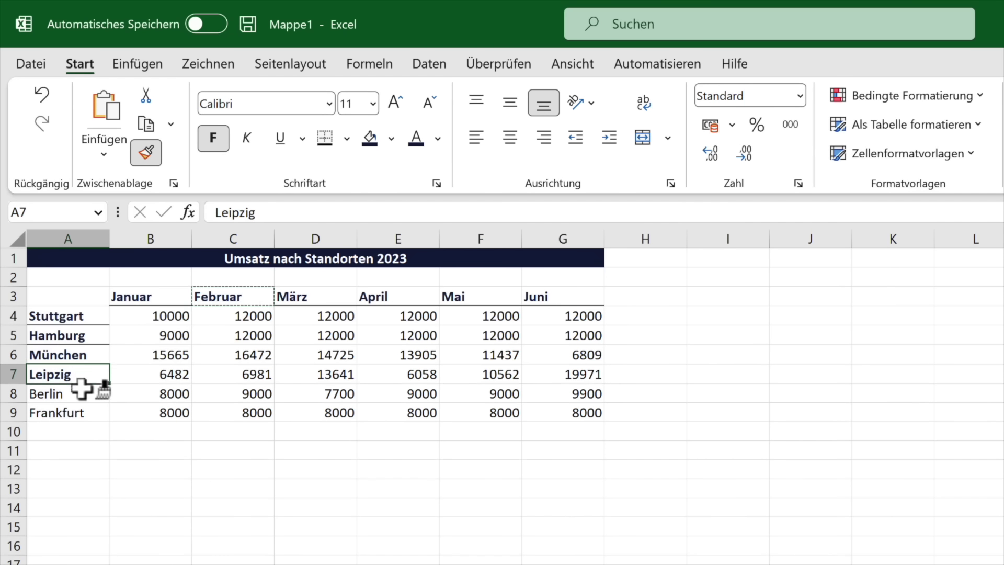
{"action": "left_click", "coordinate": [81, 393]}
{"action": "left_click", "coordinate": [83, 413]}
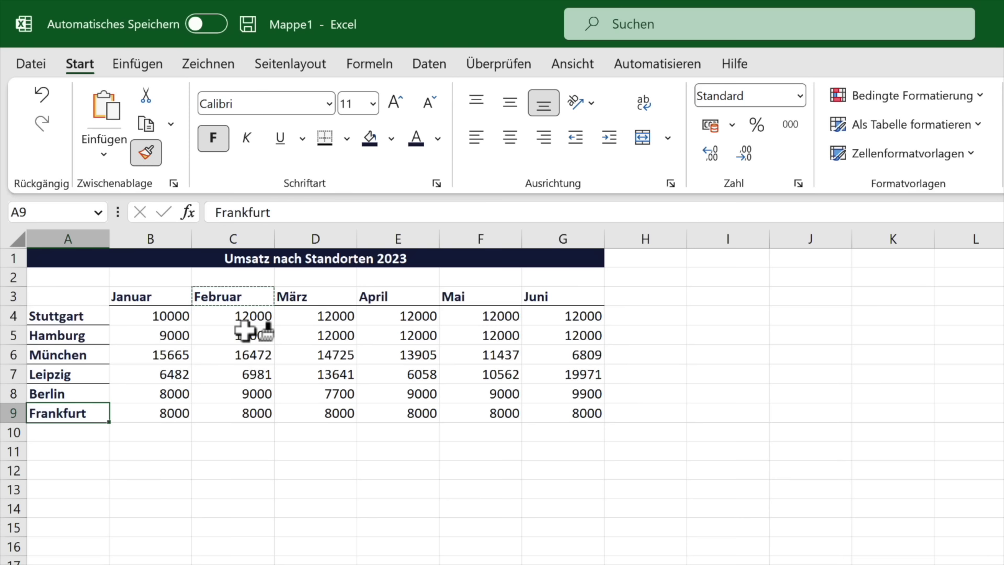
{"action": "key", "text": "Escape"}
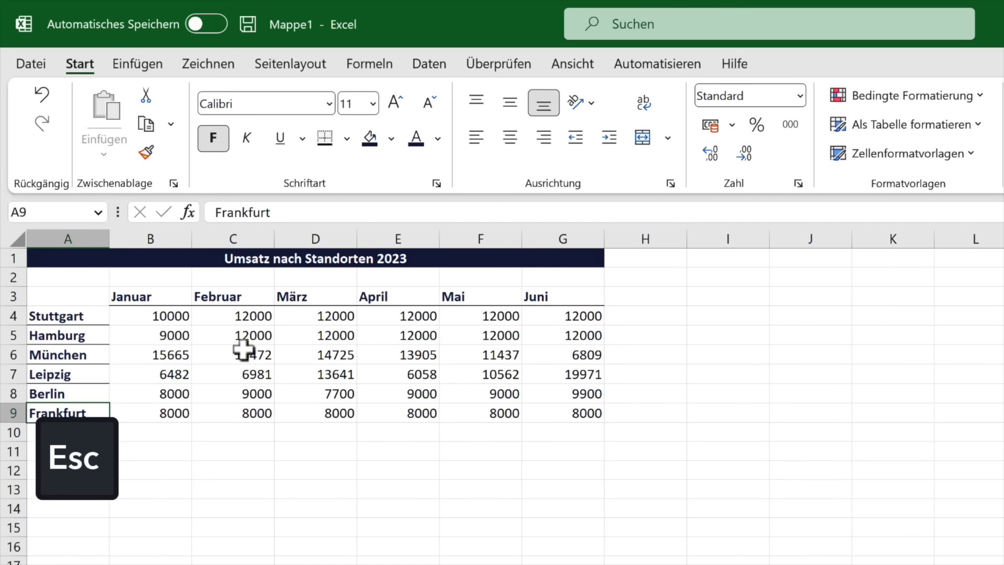
{"action": "left_click", "coordinate": [249, 356]}
{"action": "left_click", "coordinate": [426, 397]}
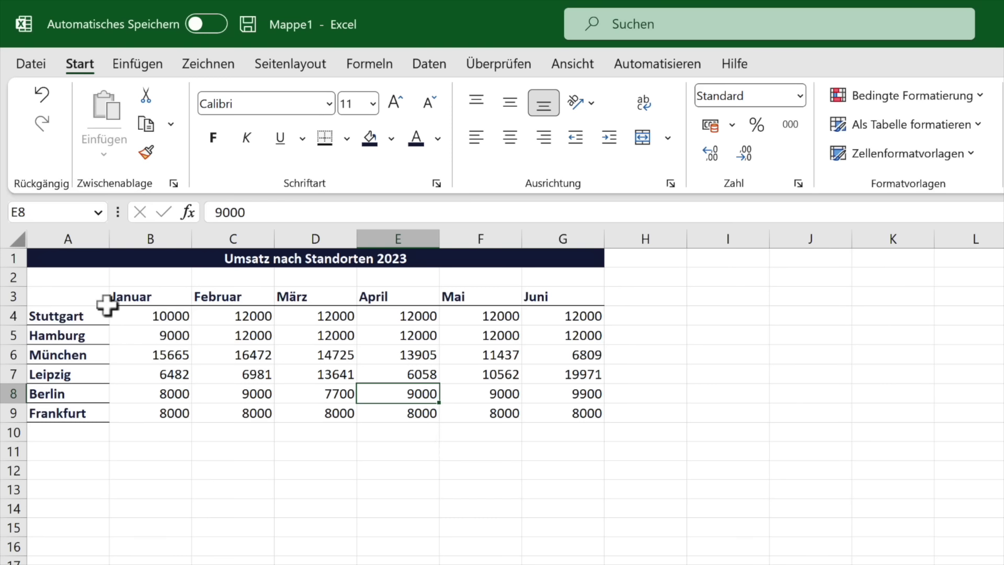
{"action": "left_click_drag", "start_coordinate": [85, 314], "coordinate": [84, 412]}
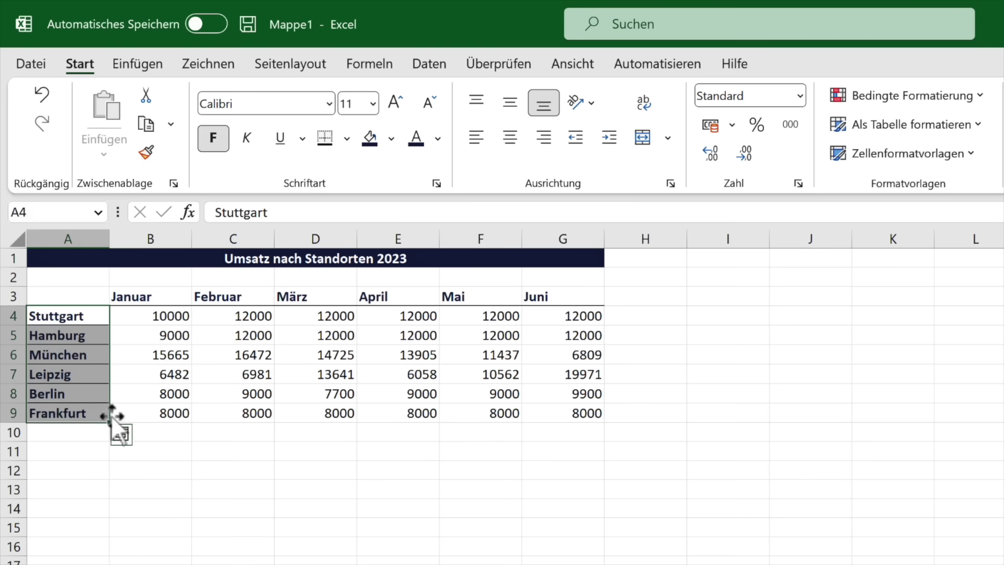
Add a right border line to the city cells A4:A9 via Weitere Rahmenlinien
{"action": "left_click", "coordinate": [345, 138]}
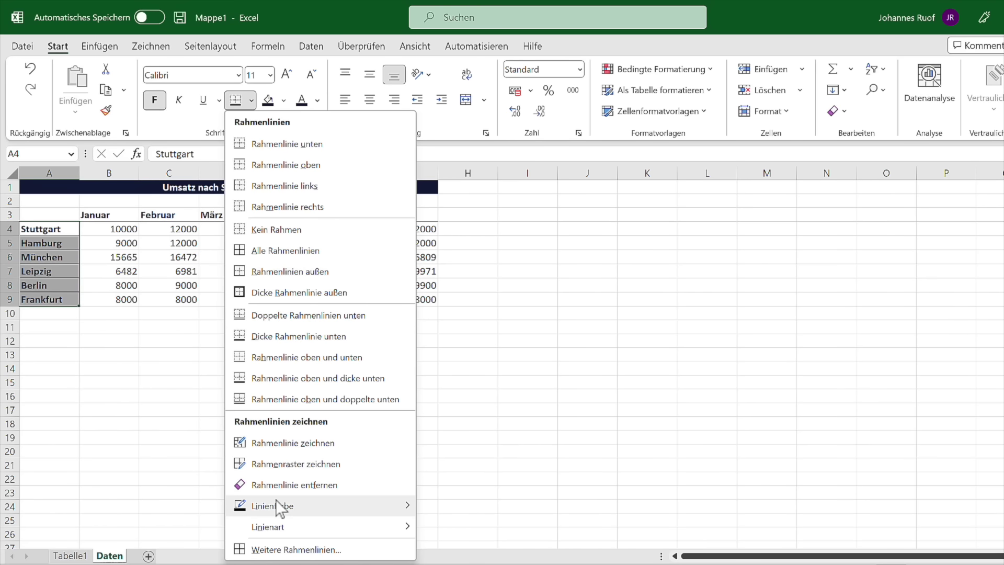
{"action": "left_click", "coordinate": [296, 549]}
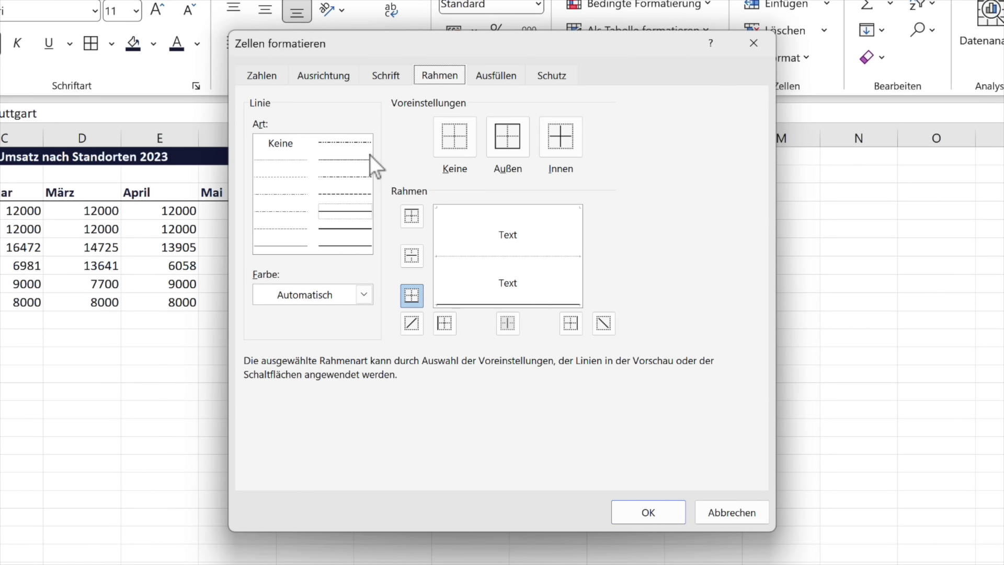
{"action": "left_click", "coordinate": [445, 323]}
{"action": "left_click", "coordinate": [573, 327]}
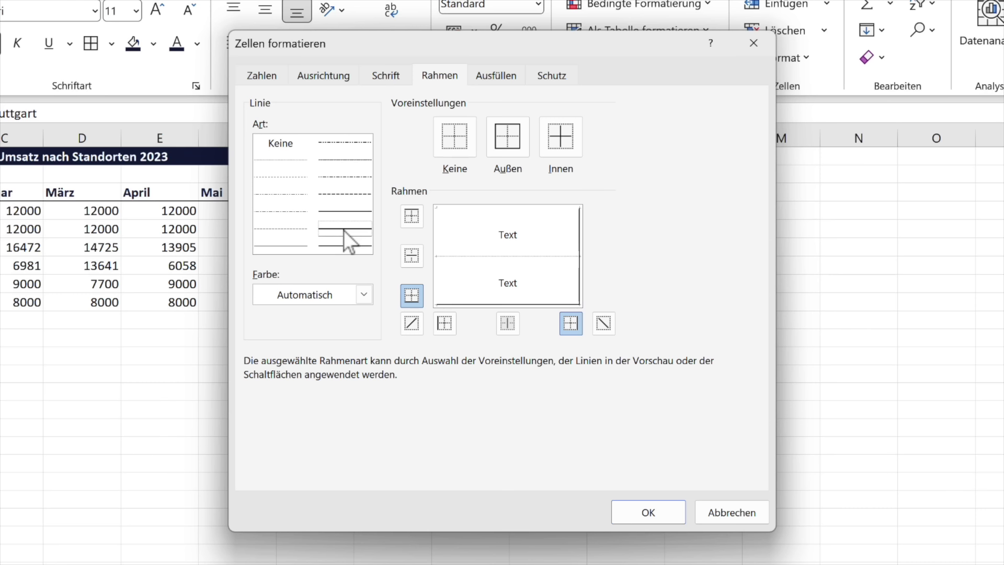
{"action": "left_click", "coordinate": [576, 324]}
{"action": "left_click", "coordinate": [648, 515]}
{"action": "left_click", "coordinate": [173, 394]}
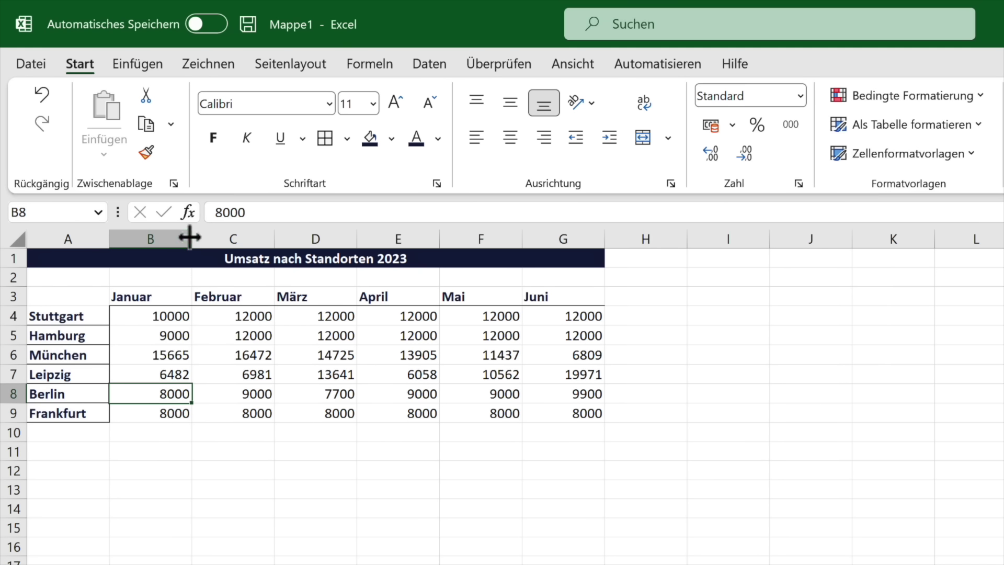
Narrow columns B through G together to one common width
{"action": "left_click_drag", "start_coordinate": [190, 238], "coordinate": [174, 238]}
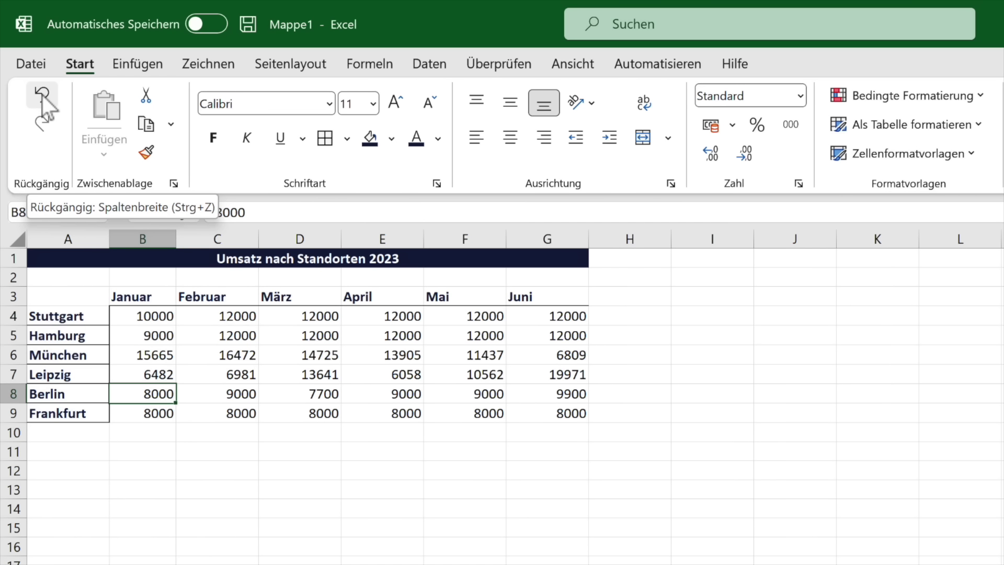
{"action": "key", "text": "ctrl+z"}
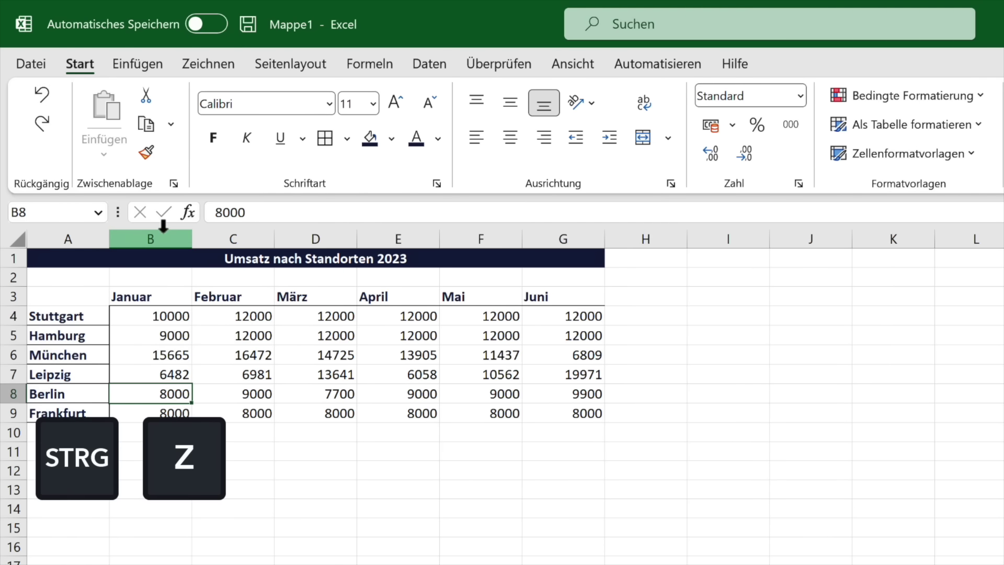
{"action": "left_click_drag", "start_coordinate": [157, 233], "coordinate": [558, 228]}
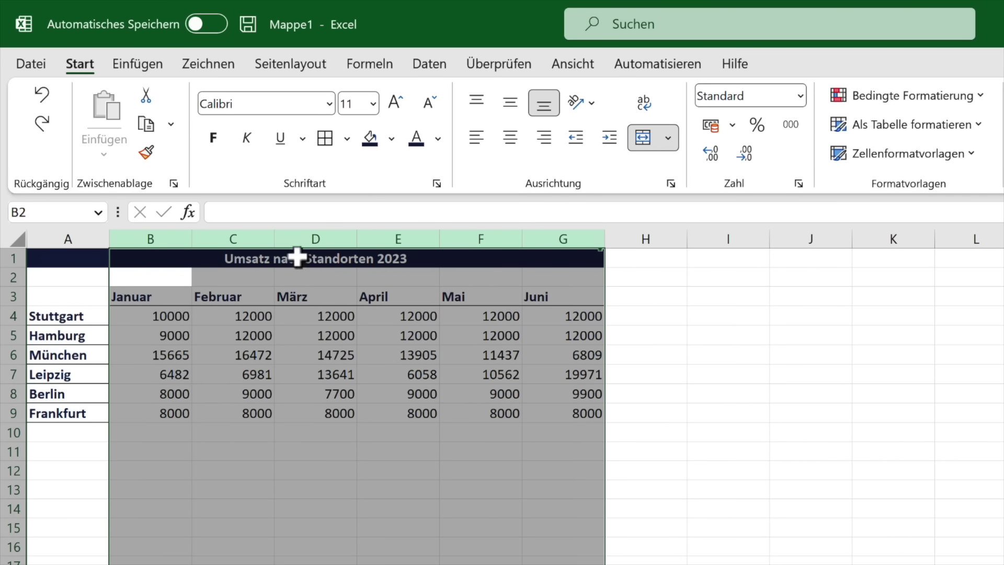
{"action": "left_click_drag", "start_coordinate": [275, 240], "coordinate": [255, 240]}
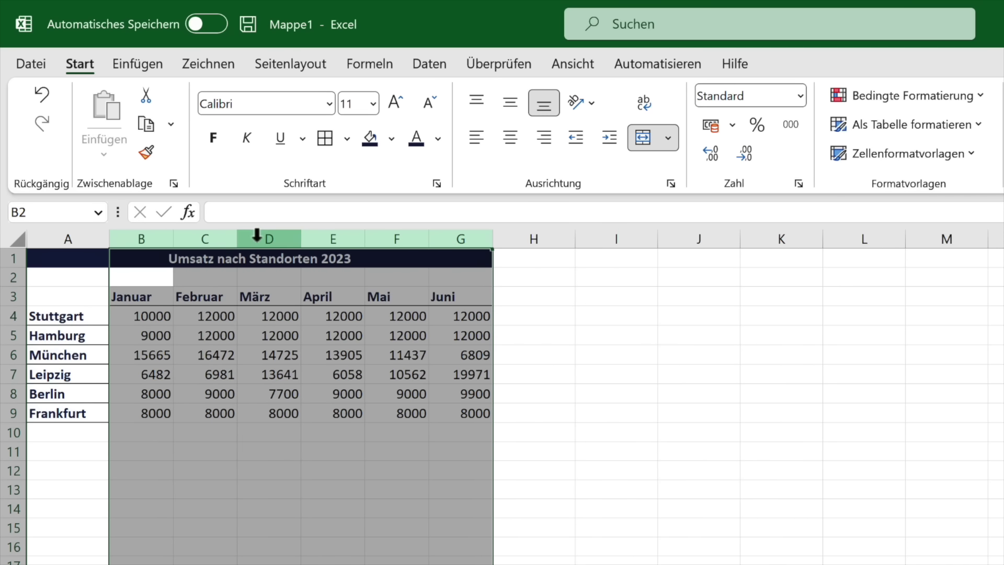
{"action": "left_click", "coordinate": [381, 393]}
{"action": "left_click", "coordinate": [461, 418]}
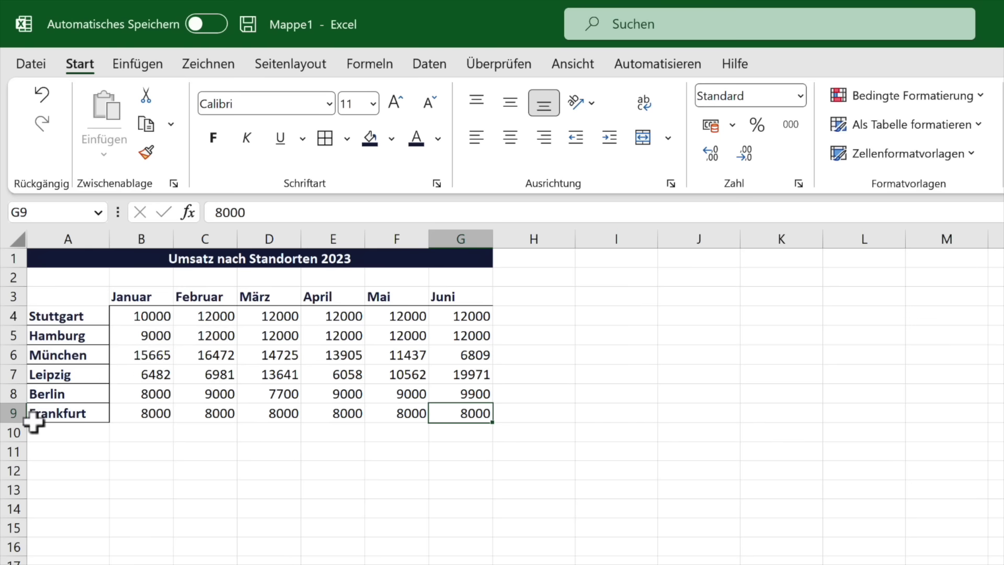
Shift-drag the Frankfurt row A9:G9 up to insert it between Stuttgart and Hamburg
{"action": "left_click_drag", "start_coordinate": [47, 416], "coordinate": [487, 416]}
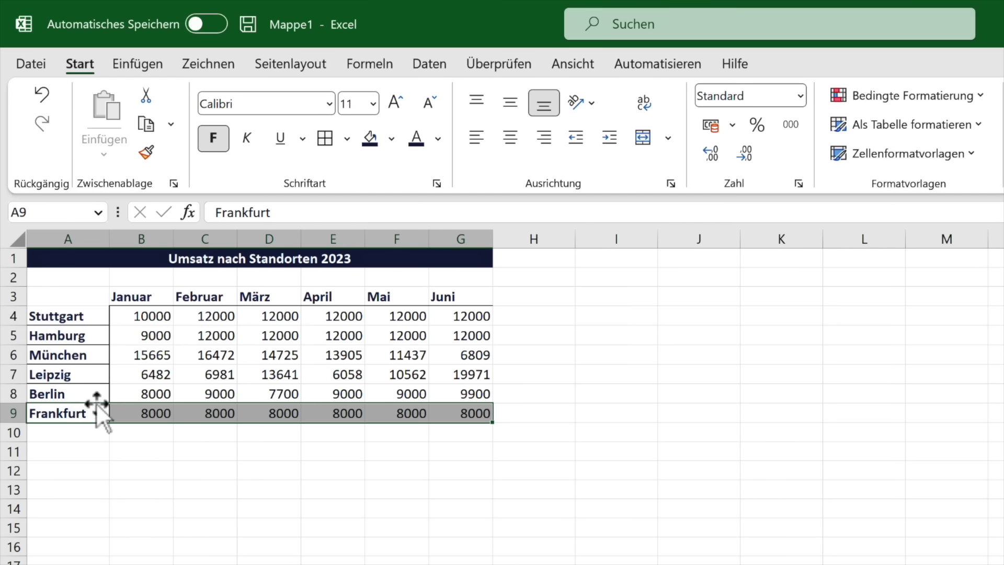
{"action": "left_click_drag", "start_coordinate": [97, 402], "coordinate": [97, 356]}
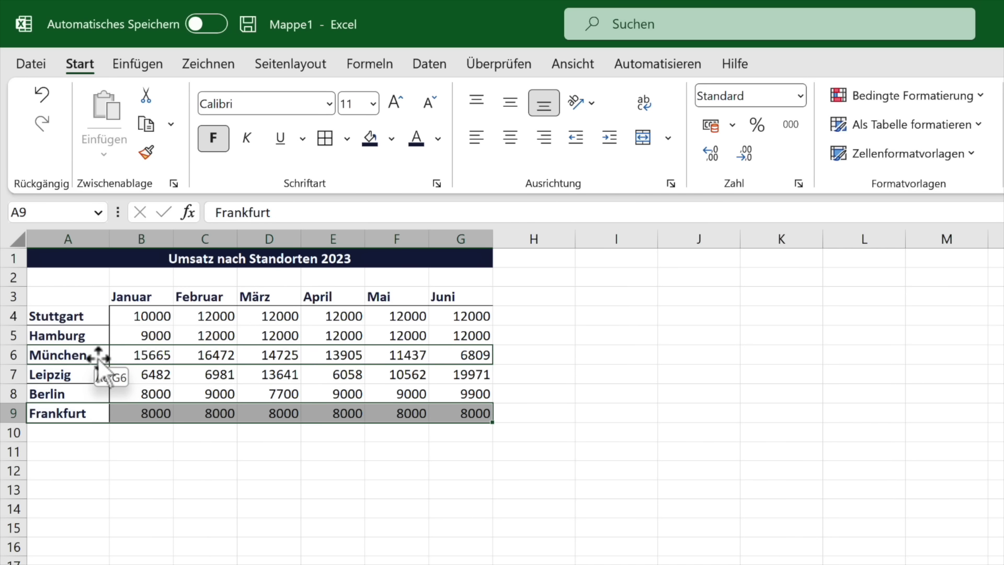
{"action": "left_click_drag", "start_coordinate": [97, 357], "coordinate": [98, 359]}
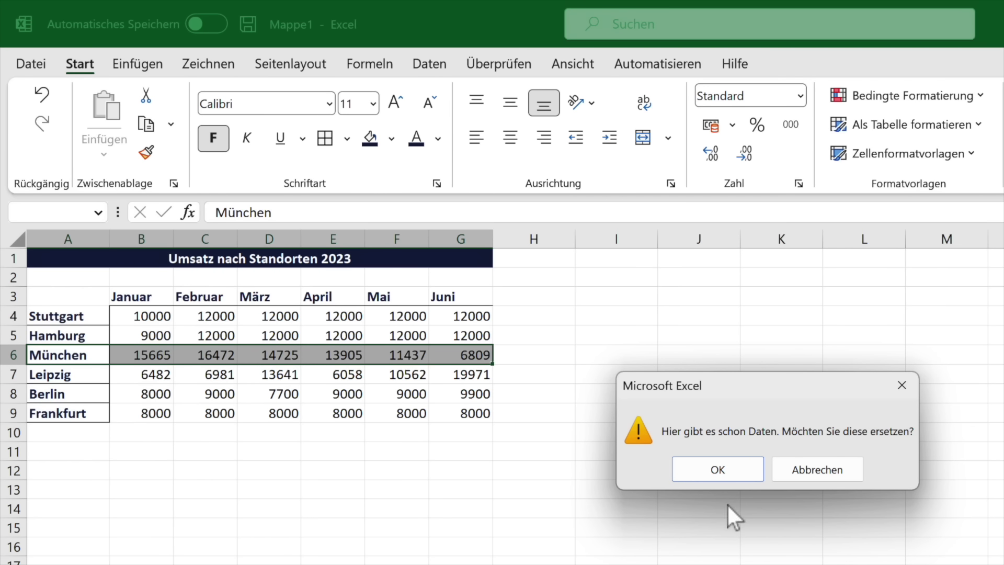
{"action": "left_click", "coordinate": [831, 469]}
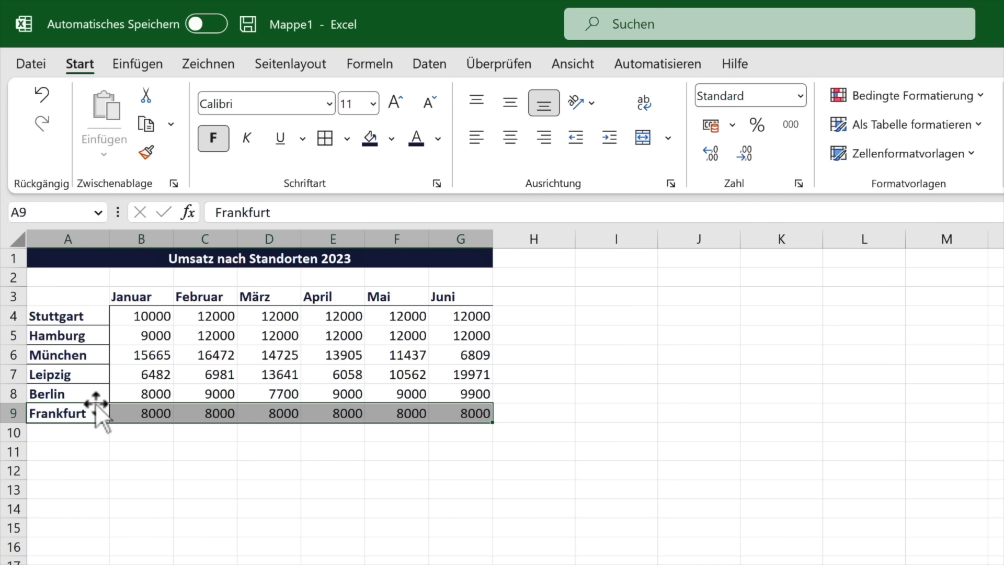
{"action": "key", "text": "shift"}
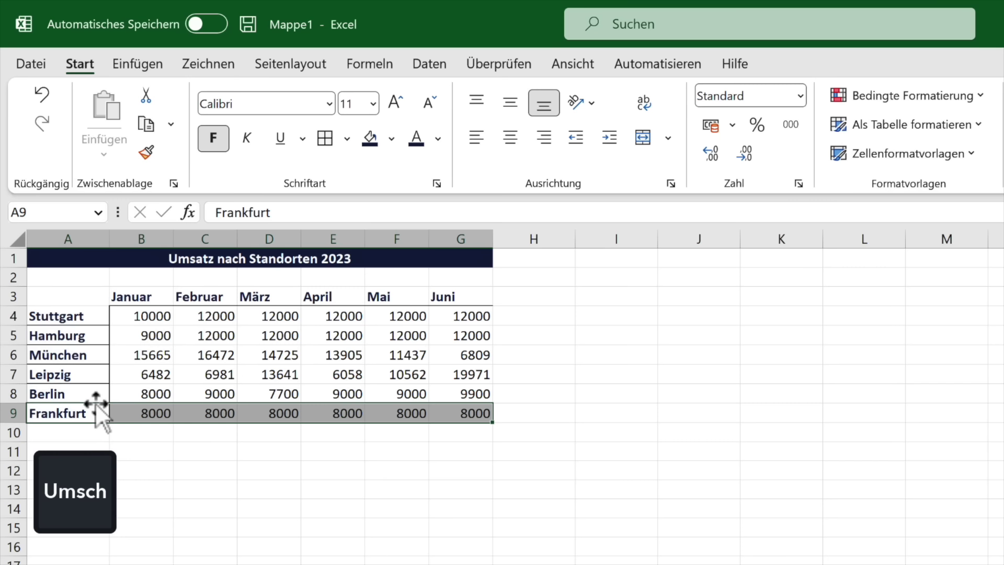
{"action": "left_click_drag", "start_coordinate": [95, 402], "coordinate": [99, 329]}
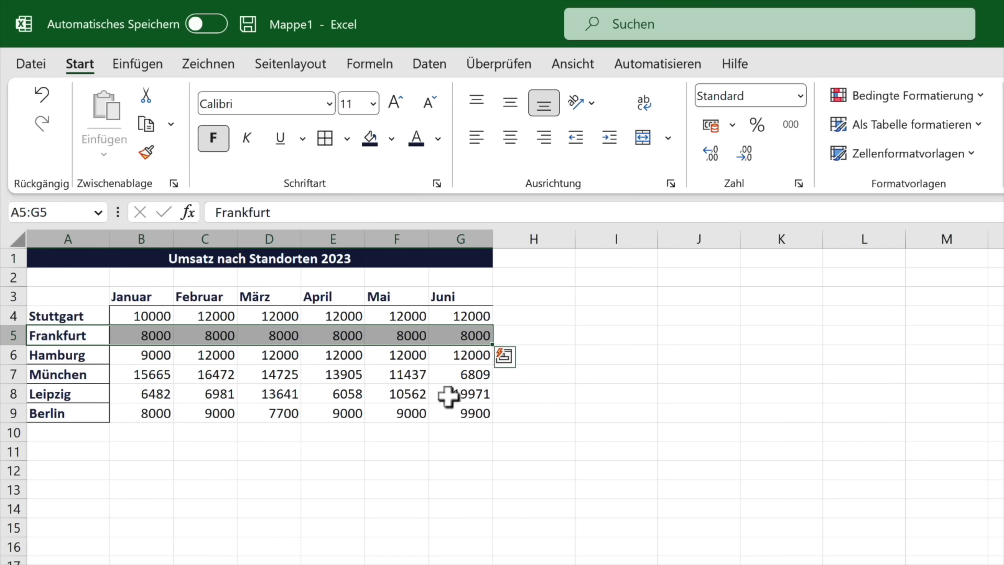
{"action": "left_click", "coordinate": [141, 434]}
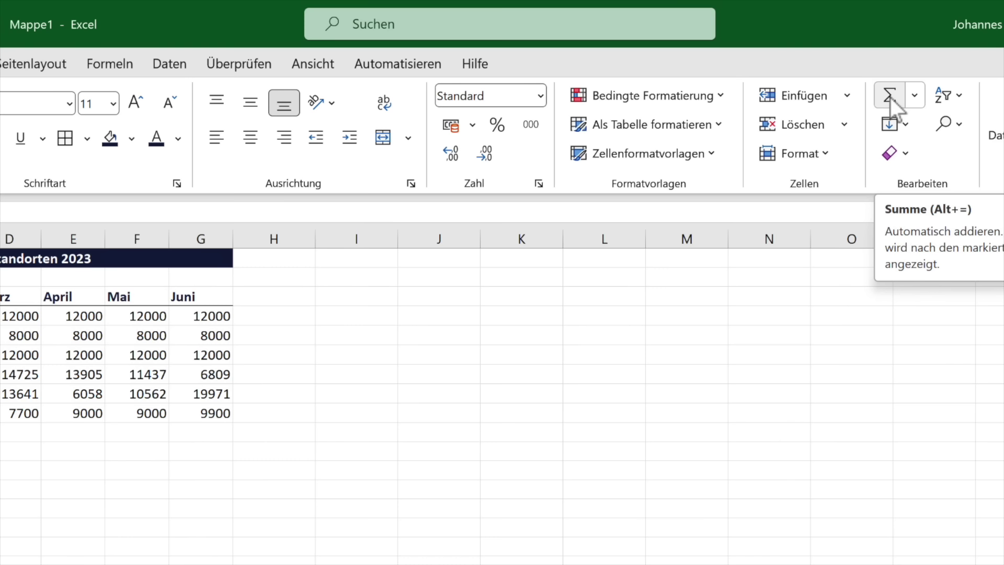
AutoSum the Januar and Februar totals in row 10, then copy the Februar SUM across to Juni
{"action": "left_click", "coordinate": [890, 96]}
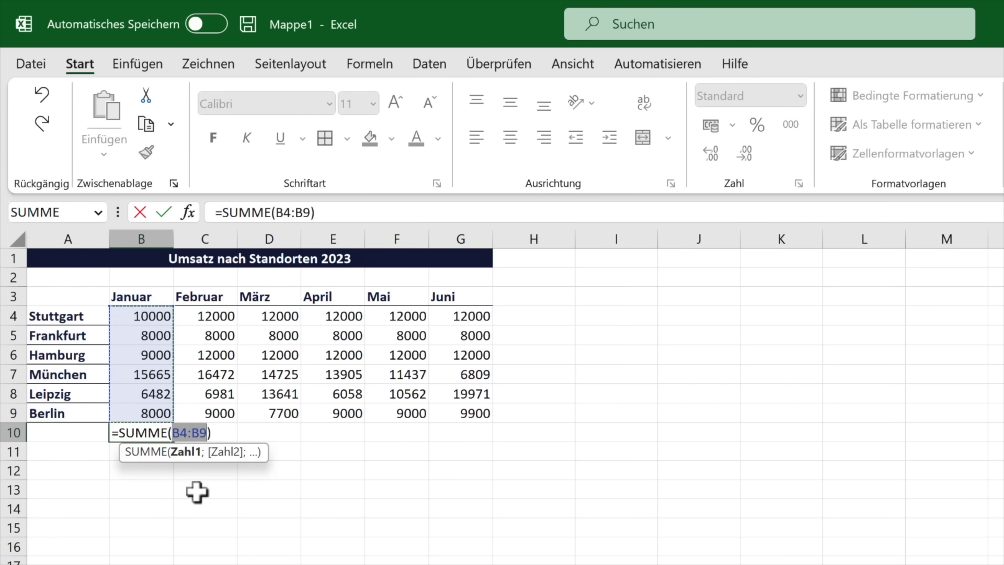
{"action": "key", "text": "Return"}
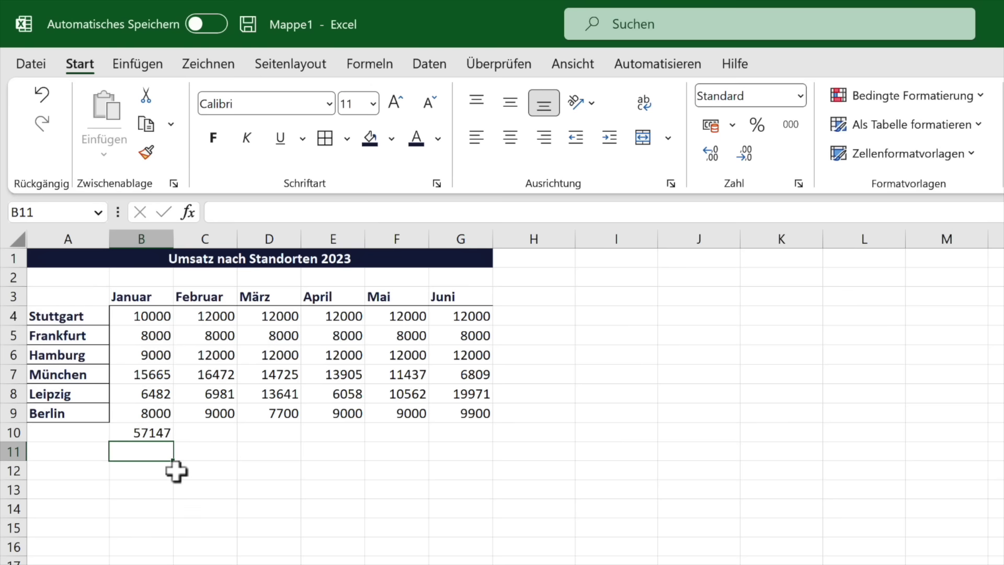
{"action": "left_click", "coordinate": [152, 433]}
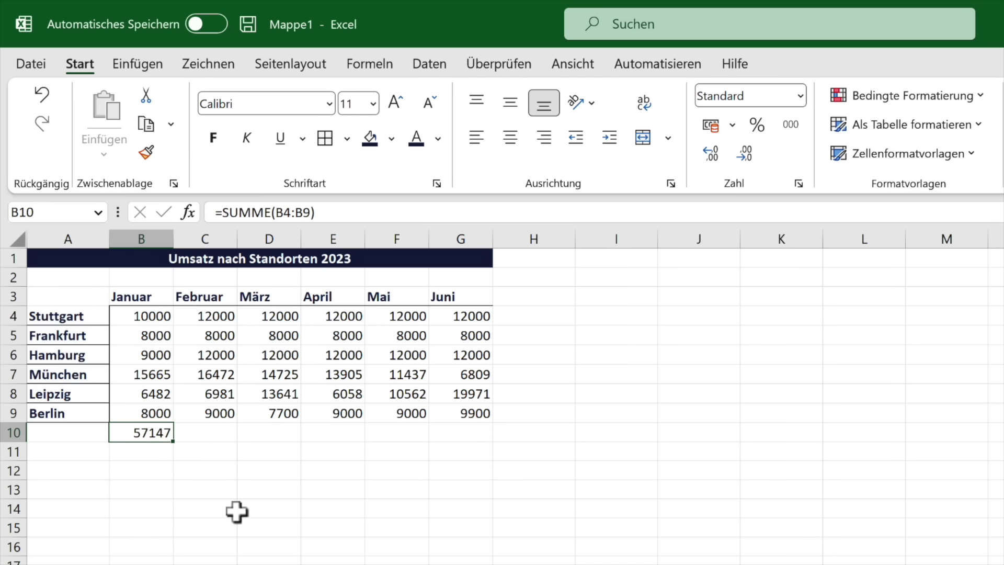
{"action": "left_click", "coordinate": [216, 433]}
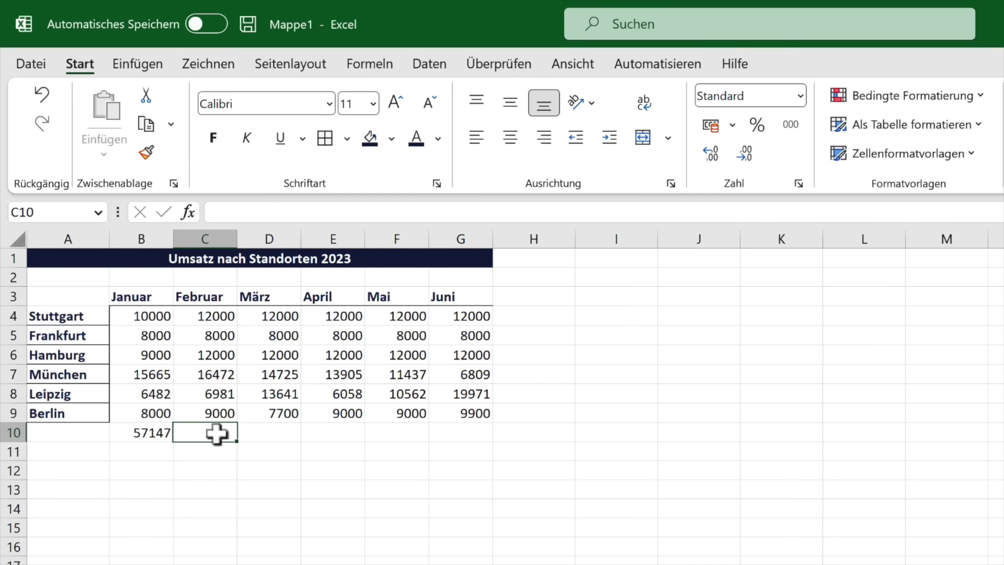
{"action": "key", "text": "alt+equal"}
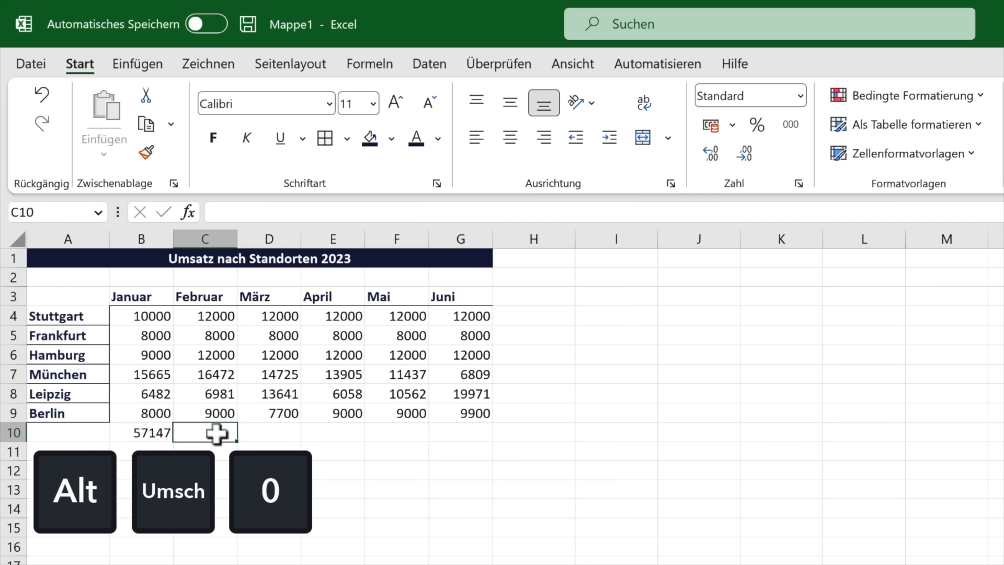
{"action": "key", "text": "alt+shift+0"}
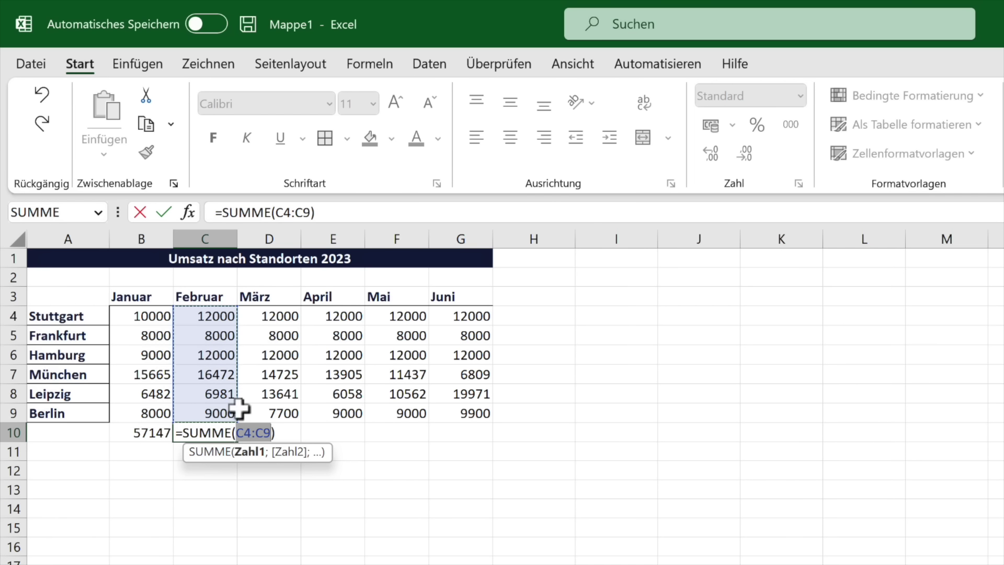
{"action": "key", "text": "Return"}
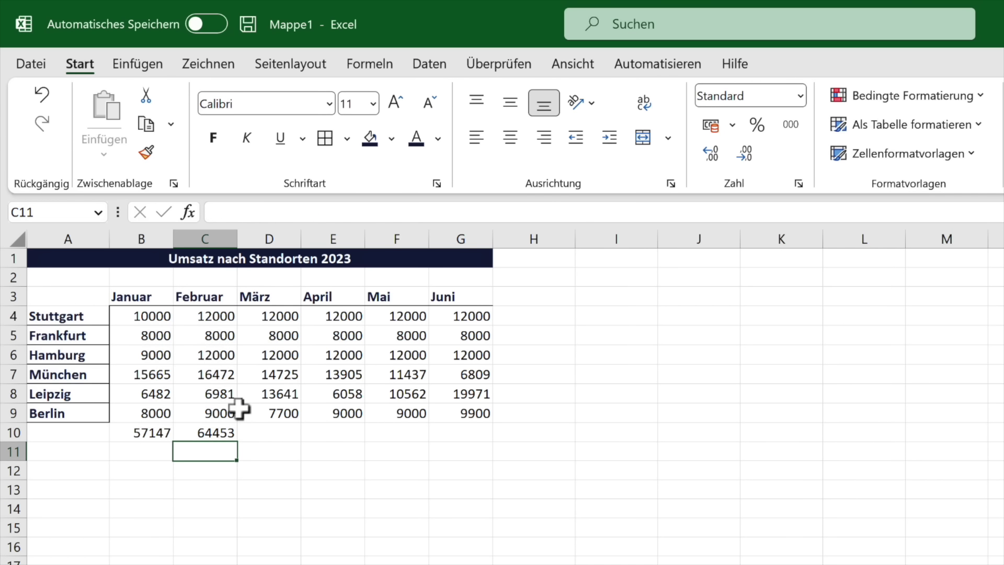
{"action": "left_click", "coordinate": [220, 435]}
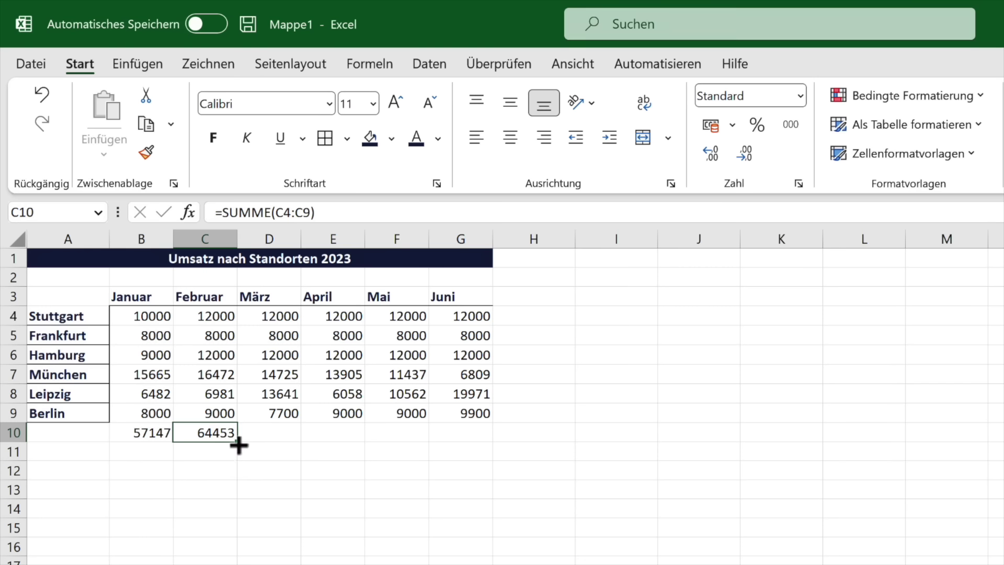
{"action": "left_click_drag", "start_coordinate": [236, 444], "coordinate": [483, 444]}
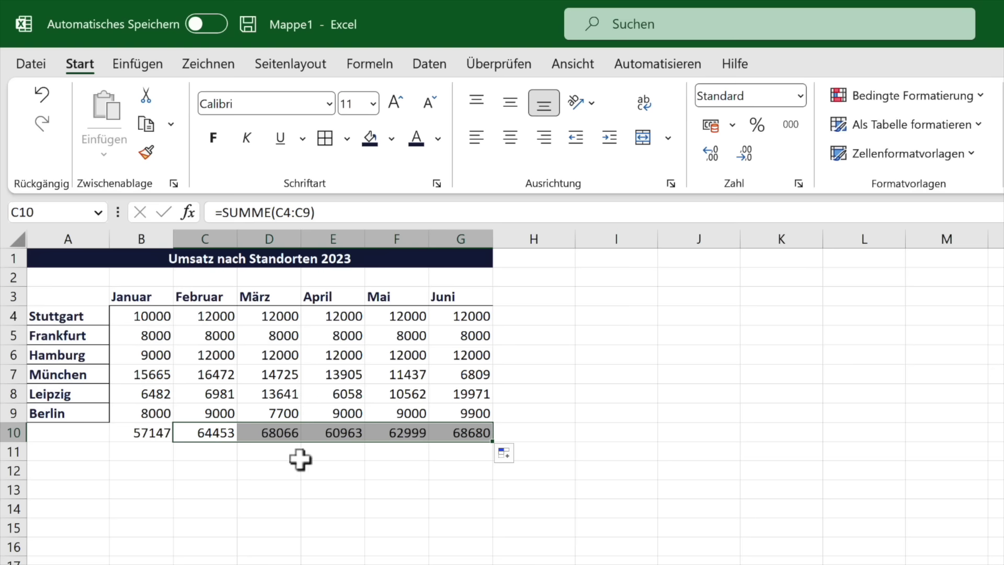
Check the März and Mai total formulas without changing them
{"action": "double_click", "coordinate": [278, 434]}
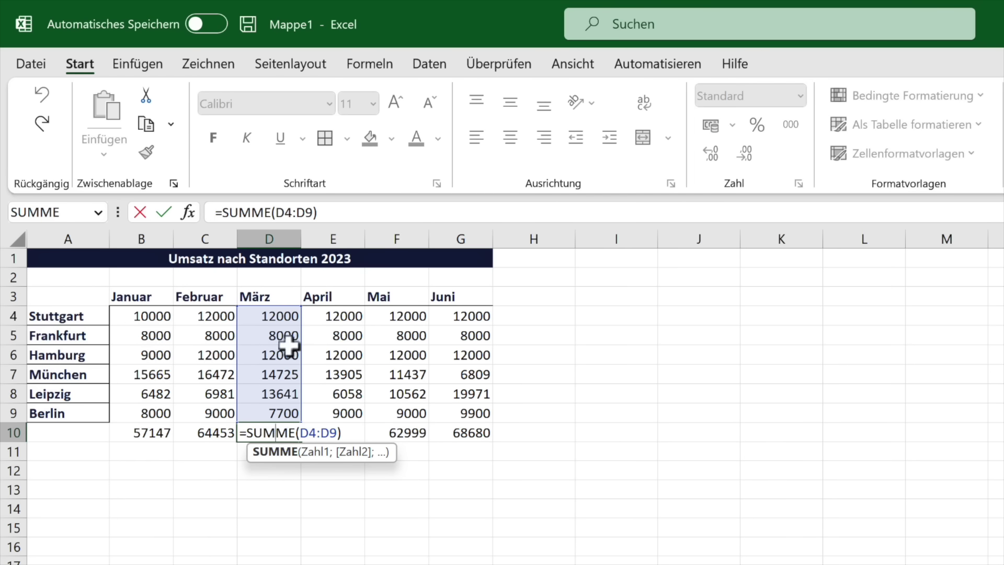
{"action": "left_click", "coordinate": [411, 432]}
{"action": "double_click", "coordinate": [411, 433]}
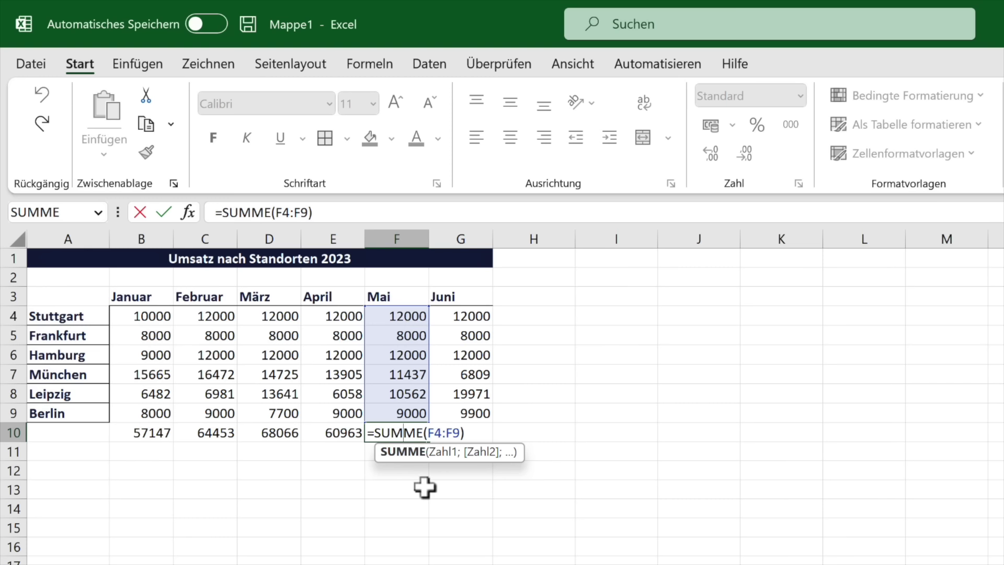
{"action": "key", "text": "Escape"}
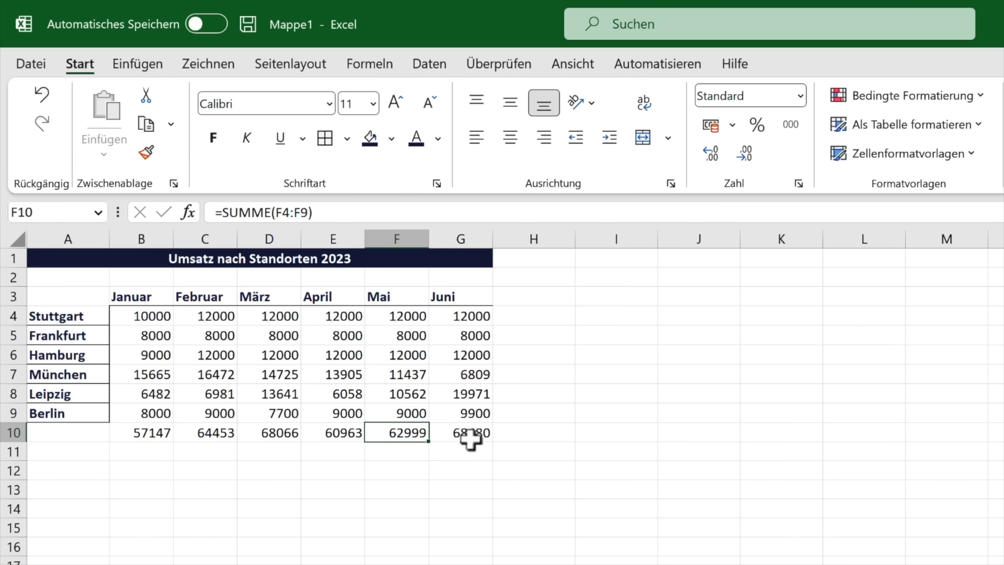
Clear the row 10 totals and refill them at once with AutoSum, 57147 for Januar through 68680 for Juni
{"action": "left_click_drag", "start_coordinate": [470, 434], "coordinate": [138, 432]}
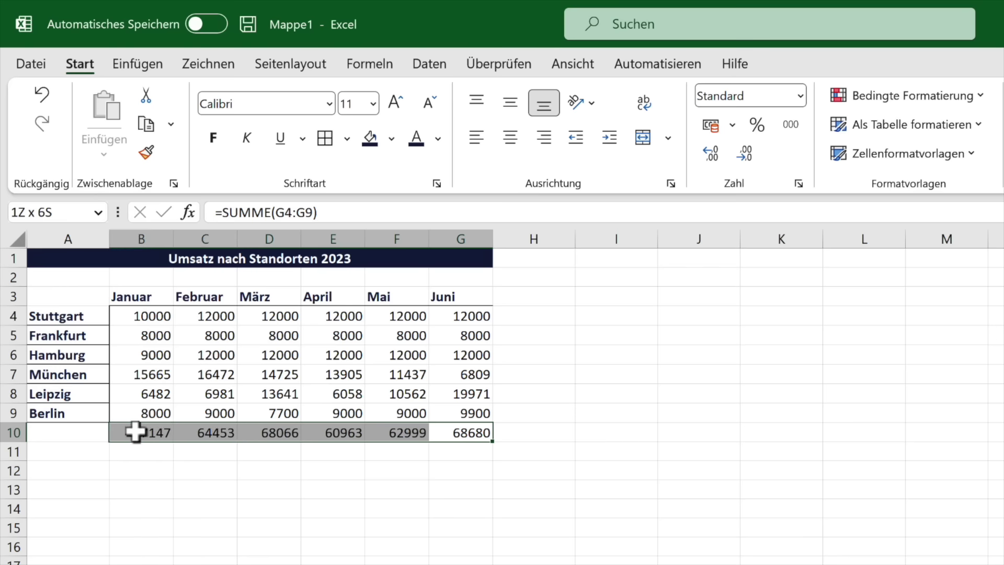
{"action": "key", "text": "Delete"}
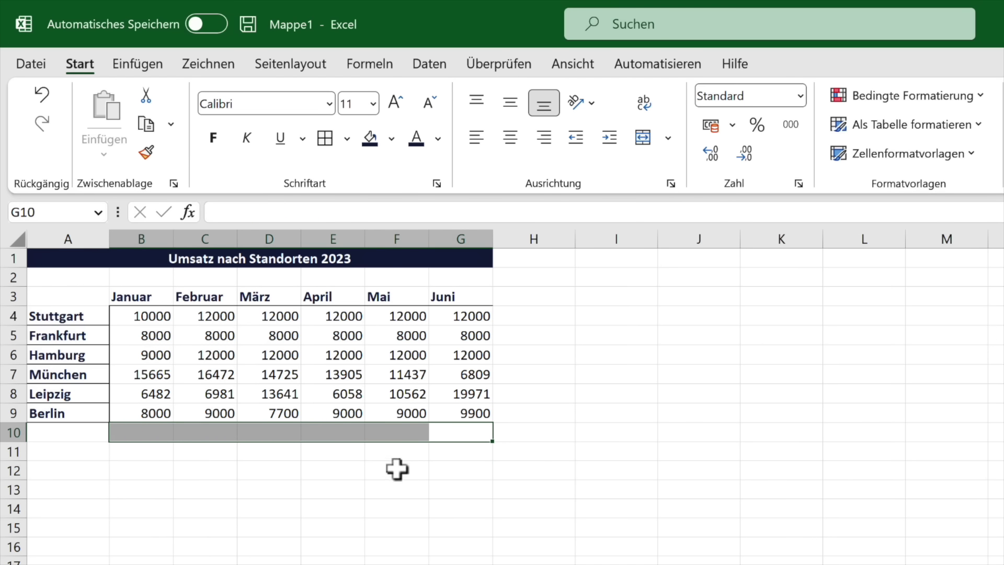
{"action": "key", "text": "alt+shift+0"}
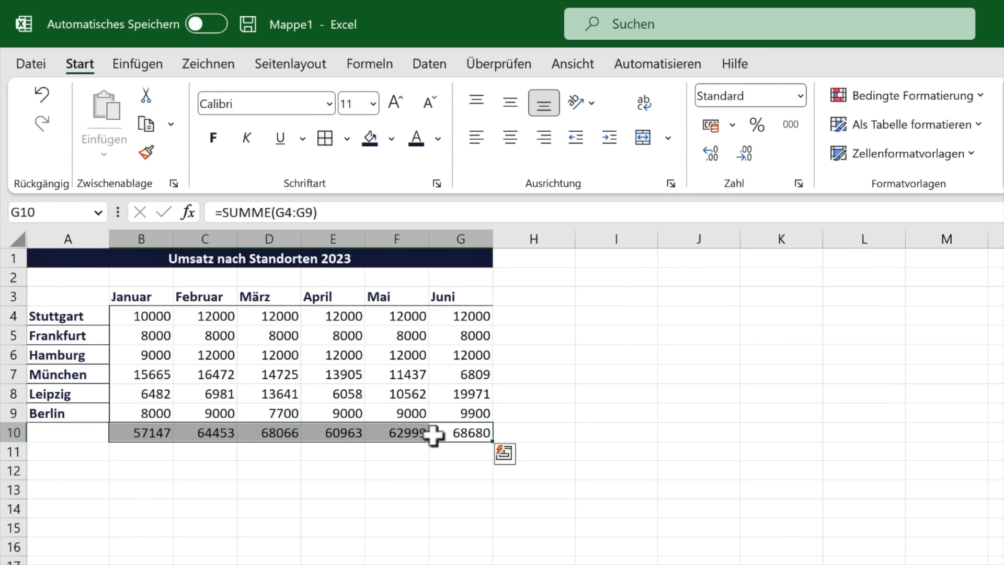
{"action": "double_click", "coordinate": [398, 433]}
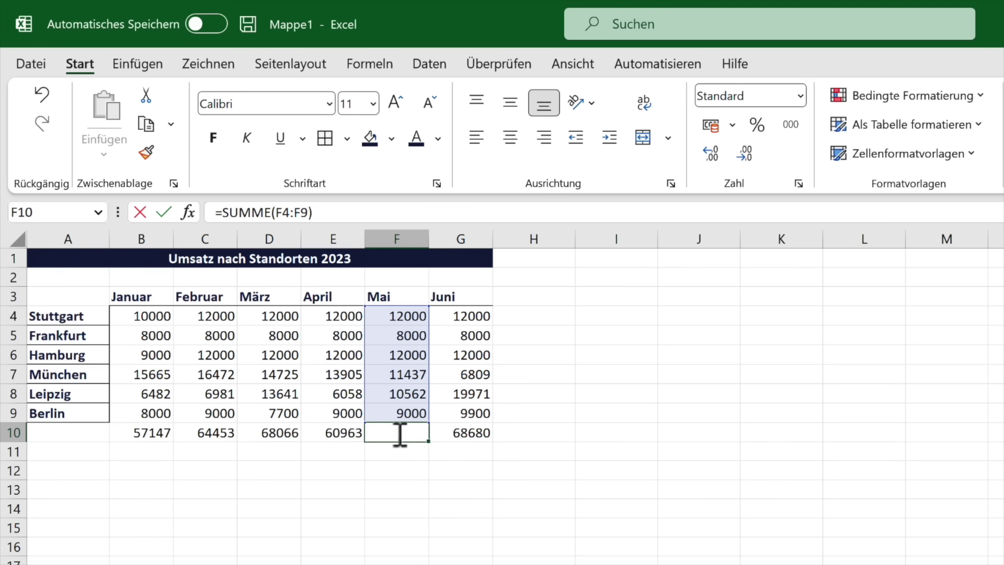
{"action": "double_click", "coordinate": [214, 432]}
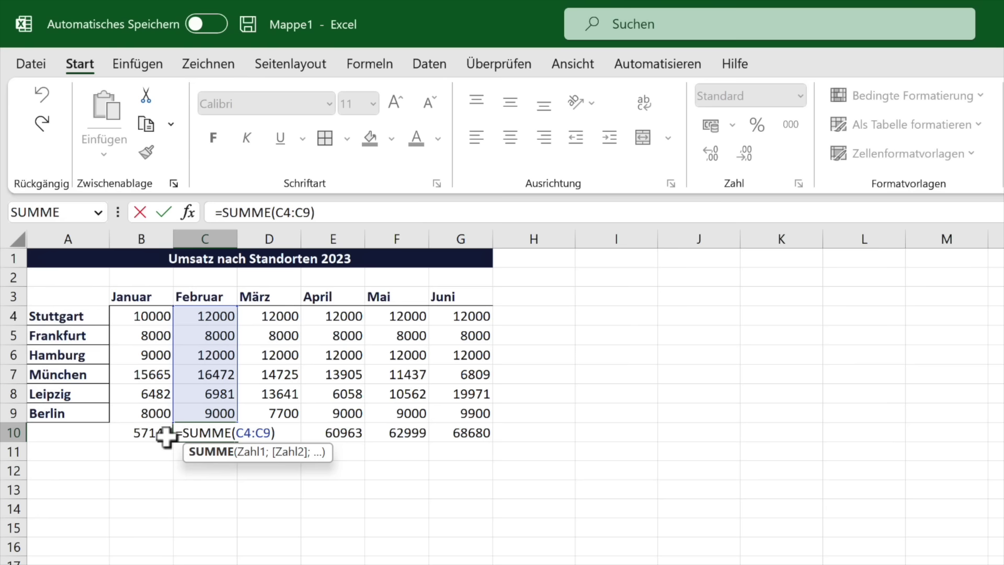
{"action": "key", "text": "Escape"}
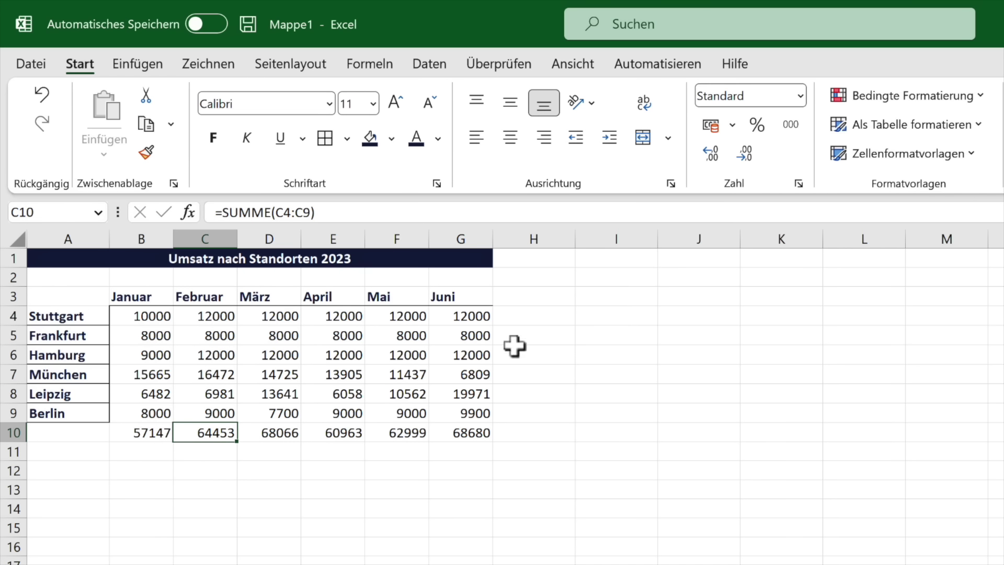
{"action": "left_click", "coordinate": [538, 317]}
{"action": "left_click", "coordinate": [540, 336]}
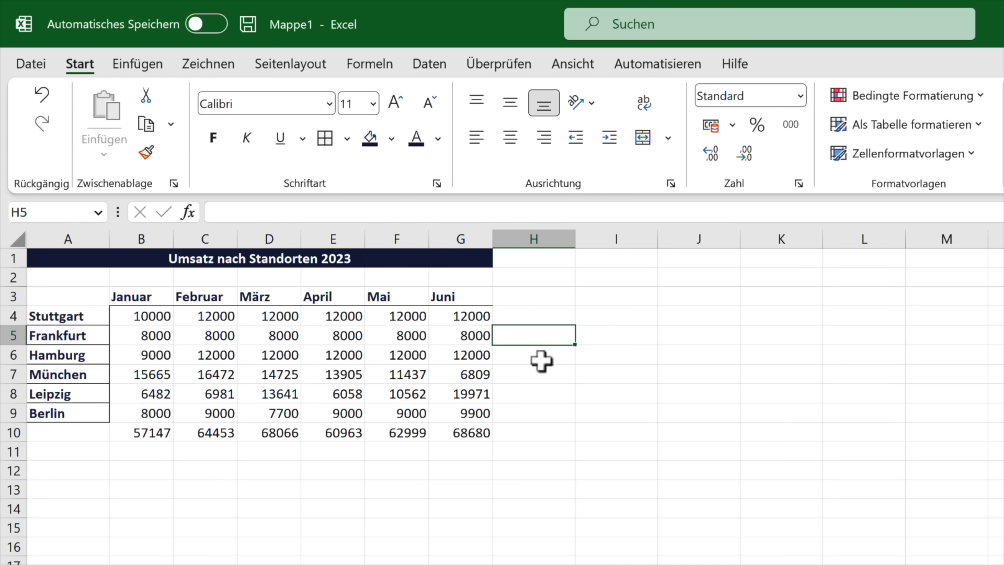
{"action": "left_click", "coordinate": [541, 361]}
{"action": "left_click", "coordinate": [540, 379]}
AutoSum Stuttgart's row in H4 and copy it down to H10, giving 70000 through the grand total 382308
{"action": "left_click", "coordinate": [544, 316]}
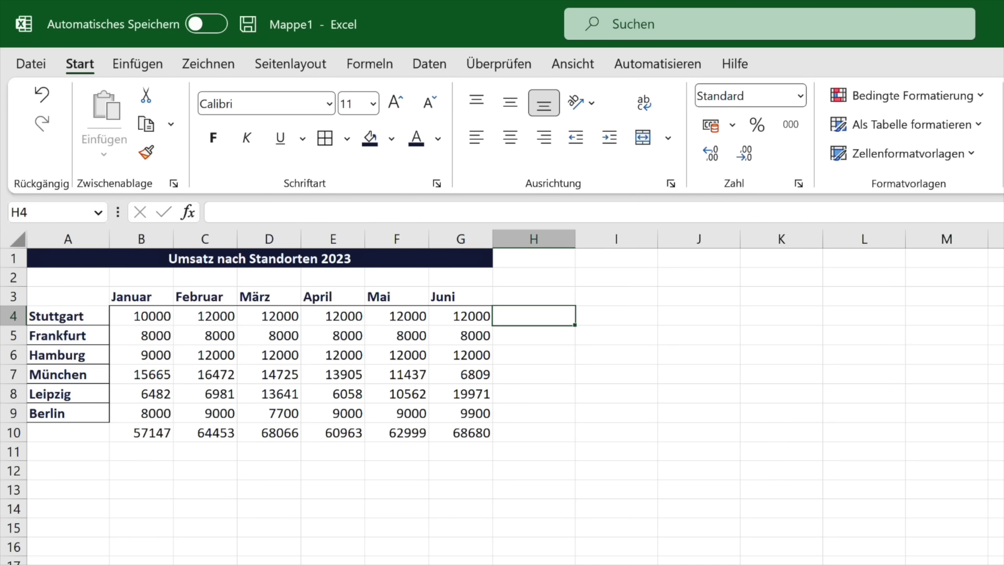
{"action": "key", "text": "alt+shift+0"}
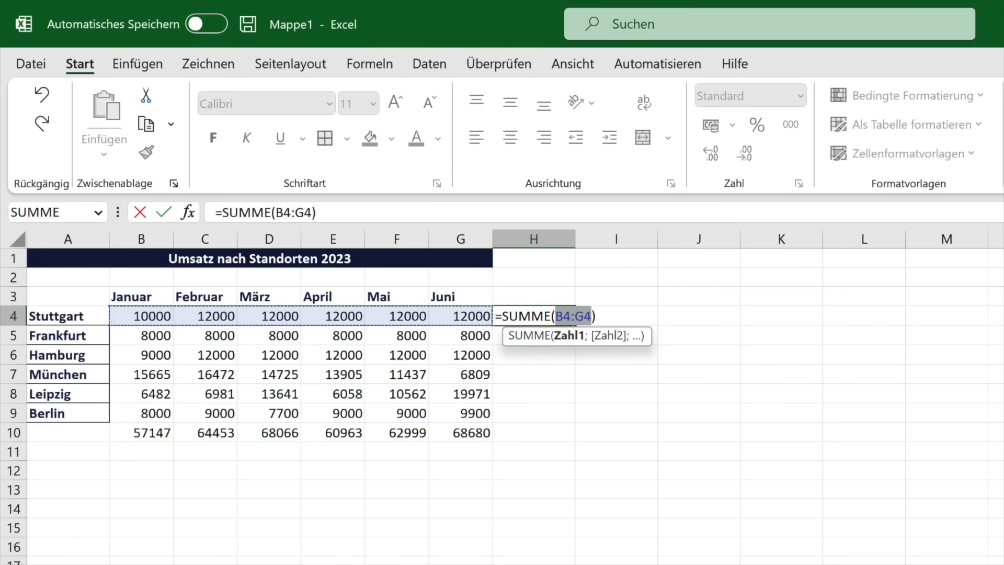
{"action": "key", "text": "Return"}
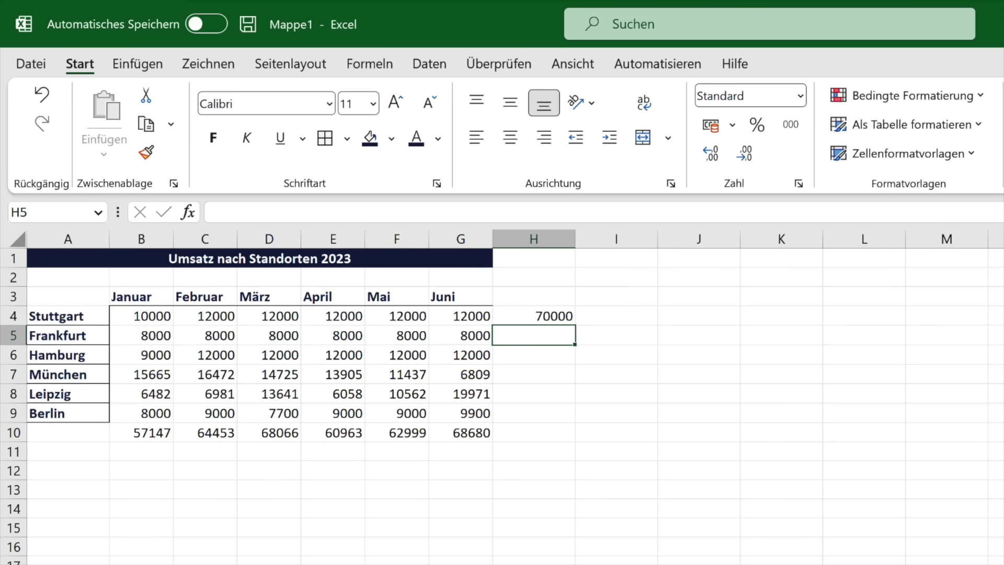
{"action": "left_click", "coordinate": [564, 316]}
{"action": "left_click_drag", "start_coordinate": [575, 339], "coordinate": [551, 439]}
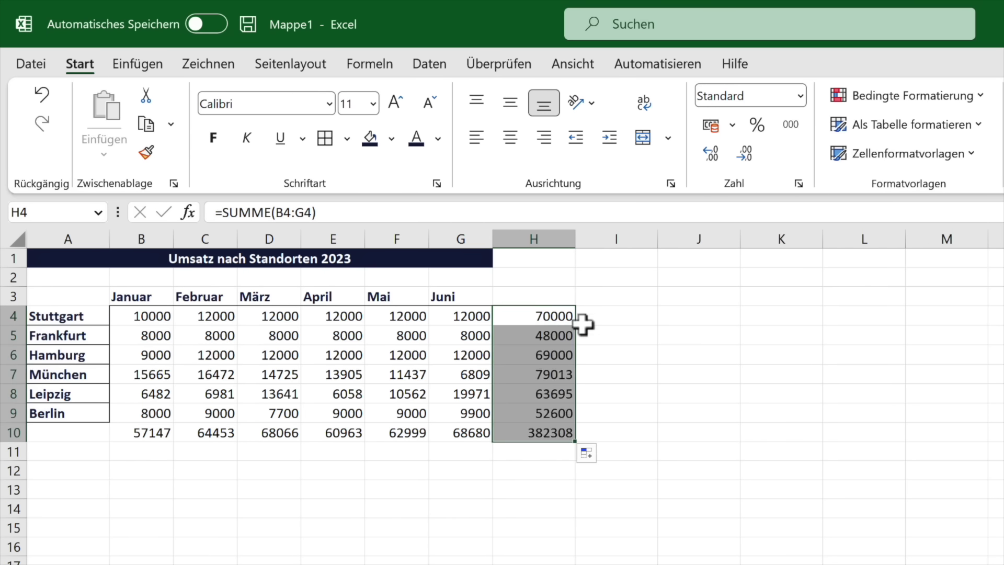
{"action": "double_click", "coordinate": [554, 376]}
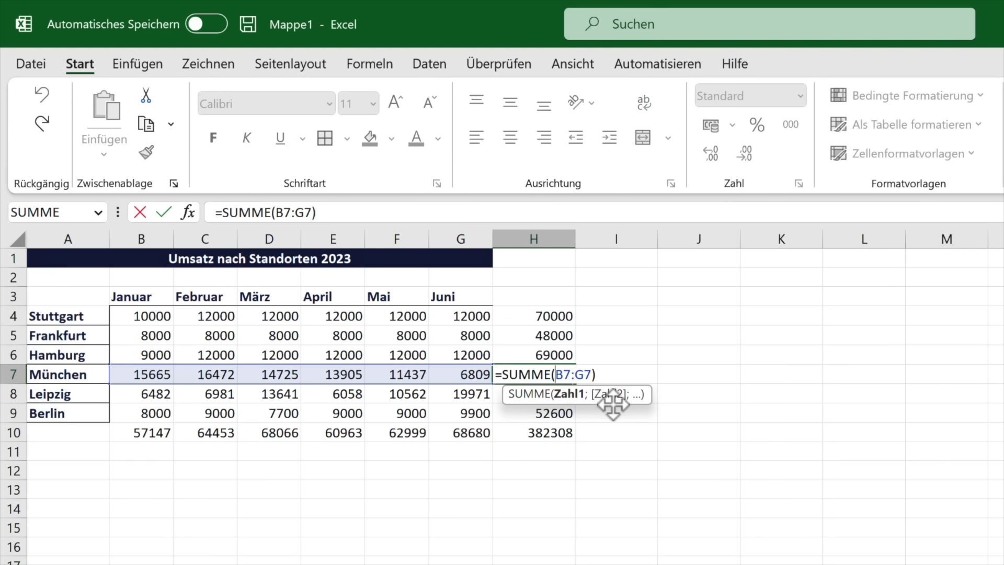
{"action": "double_click", "coordinate": [551, 432]}
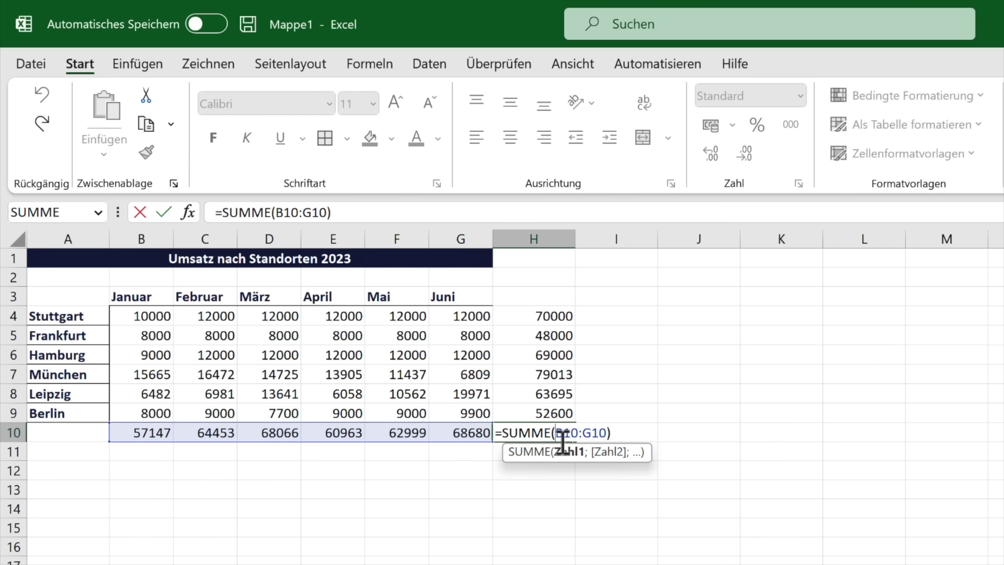
{"action": "key", "text": "Return"}
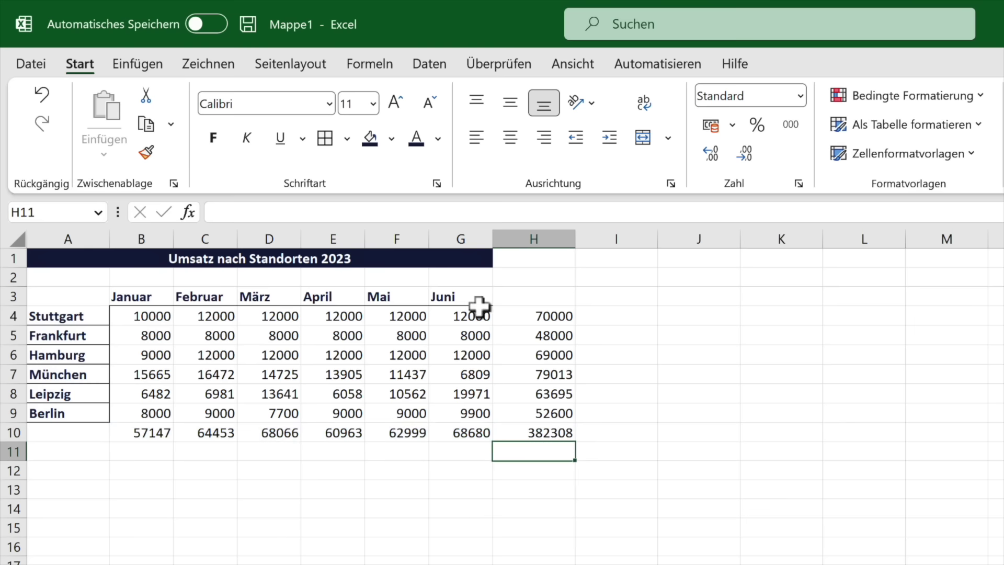